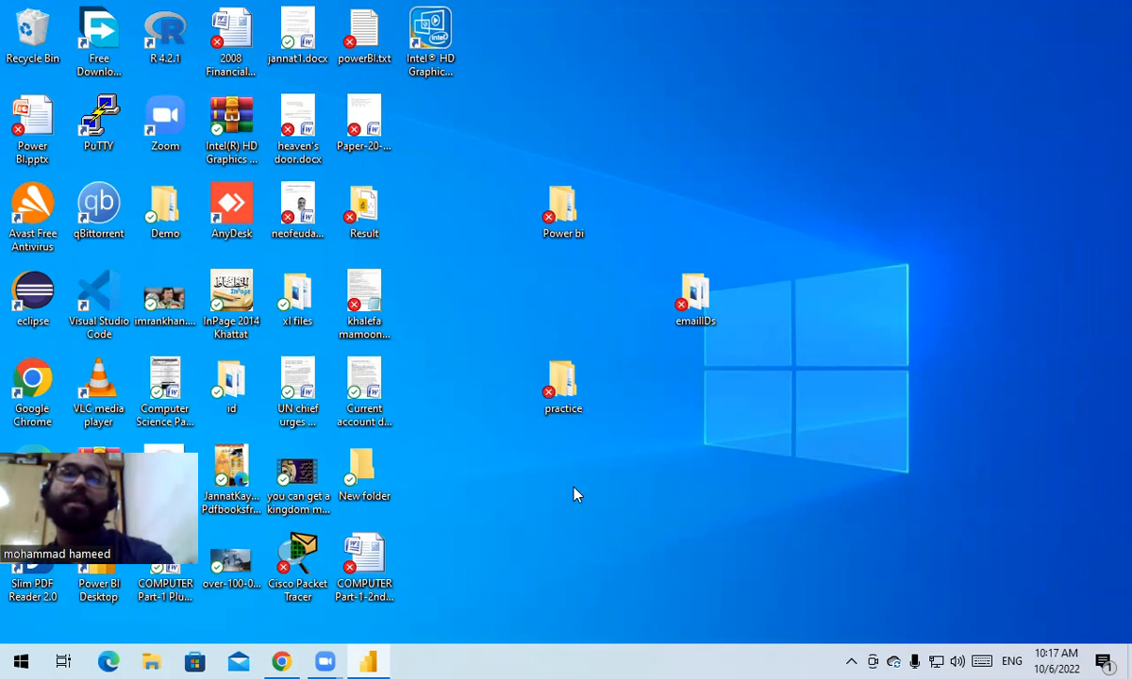
Open the qf-1142 folder inside subfolder 4 of the practice folder on the desktop
{"action": "double_click", "coordinate": [558, 391]}
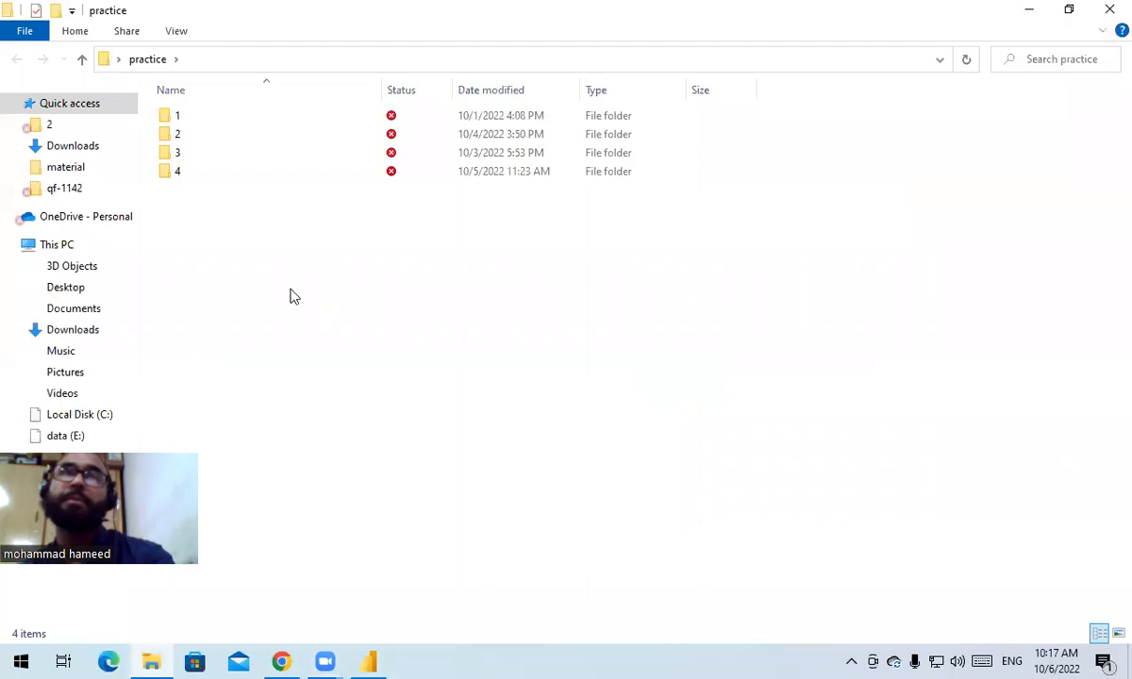
{"action": "double_click", "coordinate": [180, 178]}
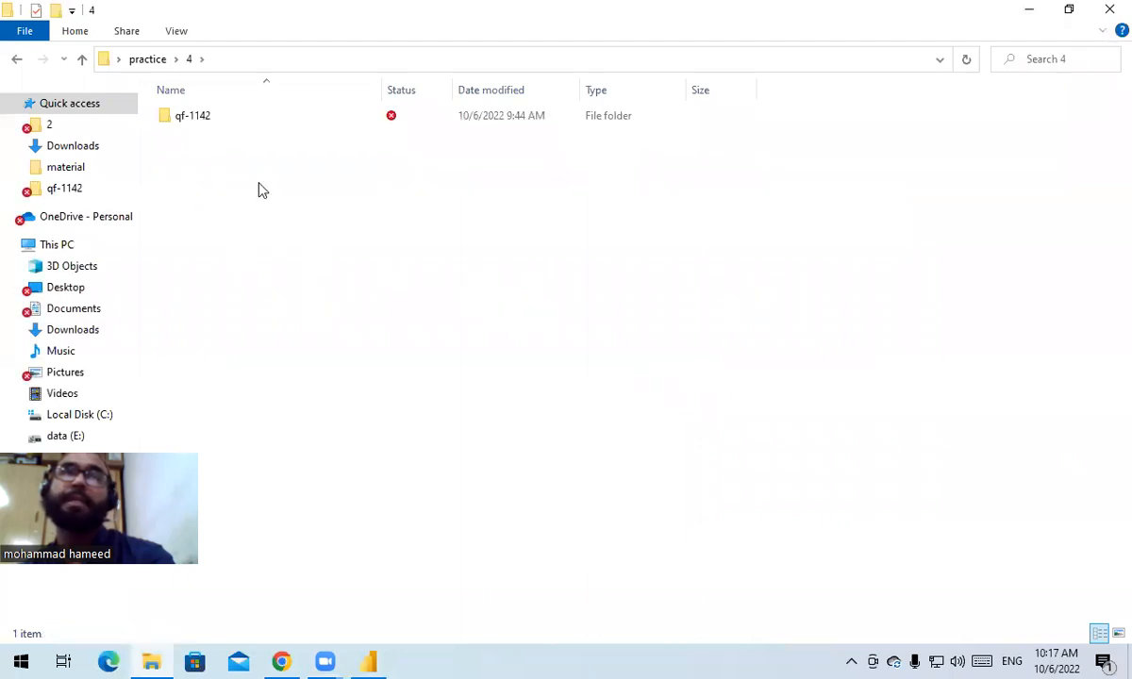
{"action": "double_click", "coordinate": [183, 122]}
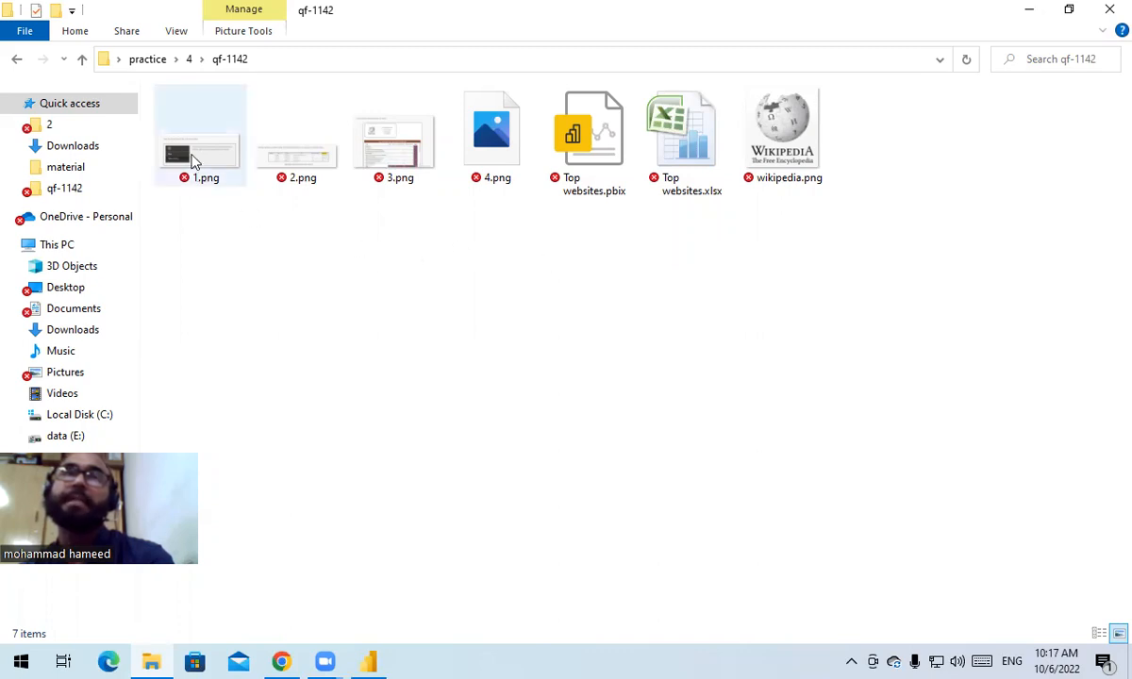
View the exercise instructions in 1.png and 2.png, closing each image after reading it
{"action": "double_click", "coordinate": [193, 158]}
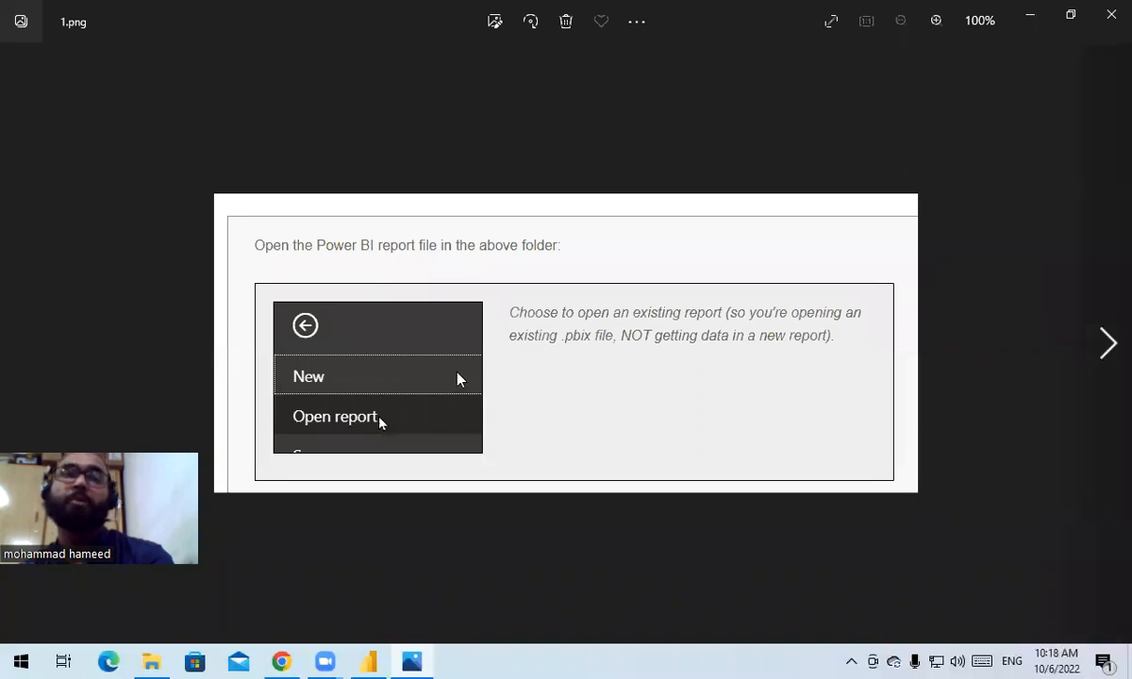
{"action": "left_click", "coordinate": [1108, 11]}
{"action": "left_click", "coordinate": [290, 173]}
{"action": "double_click", "coordinate": [290, 174]}
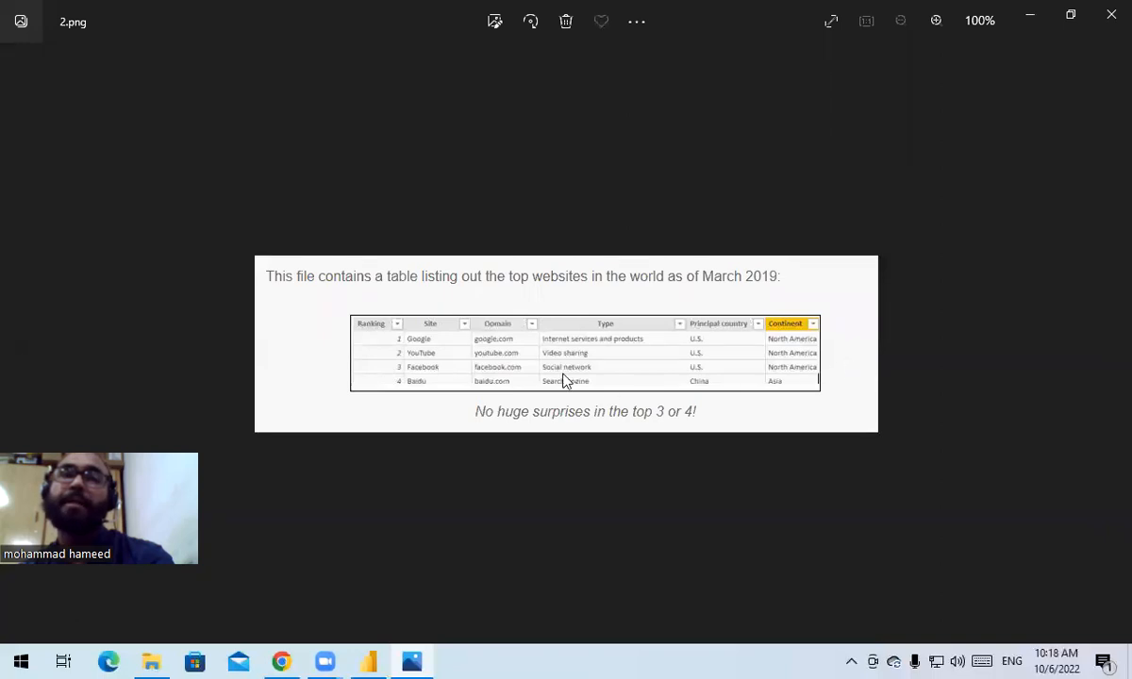
{"action": "left_click", "coordinate": [1111, 14]}
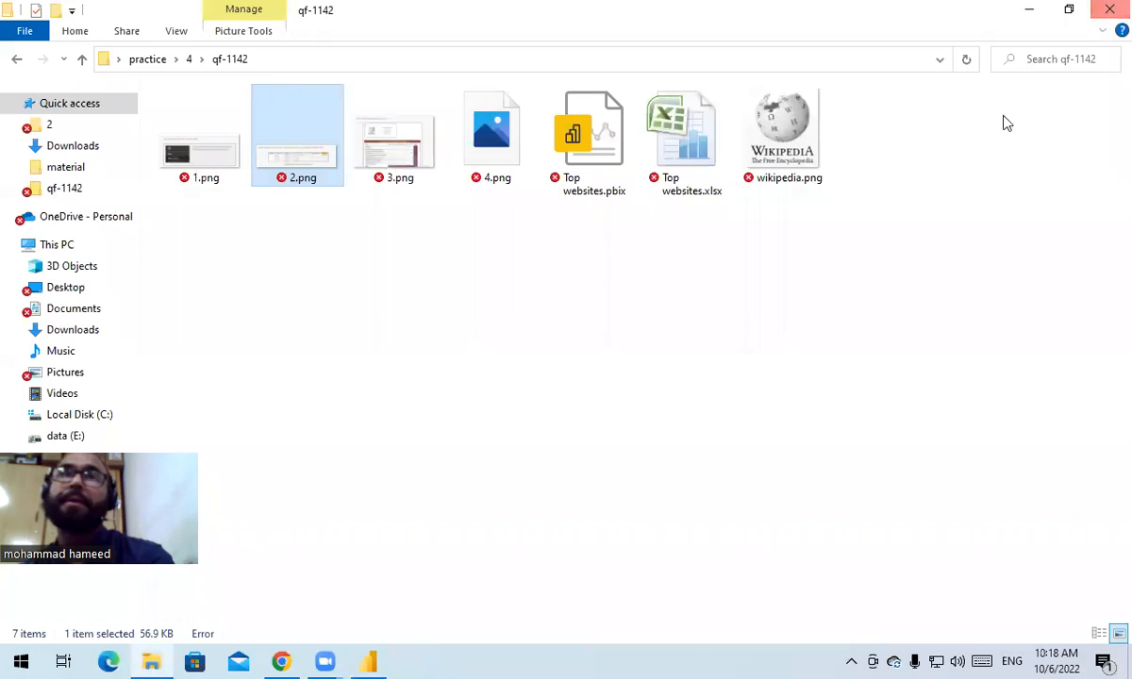
View the target matrix examples in 3.png and 4.png, closing each image after reading it
{"action": "double_click", "coordinate": [401, 158]}
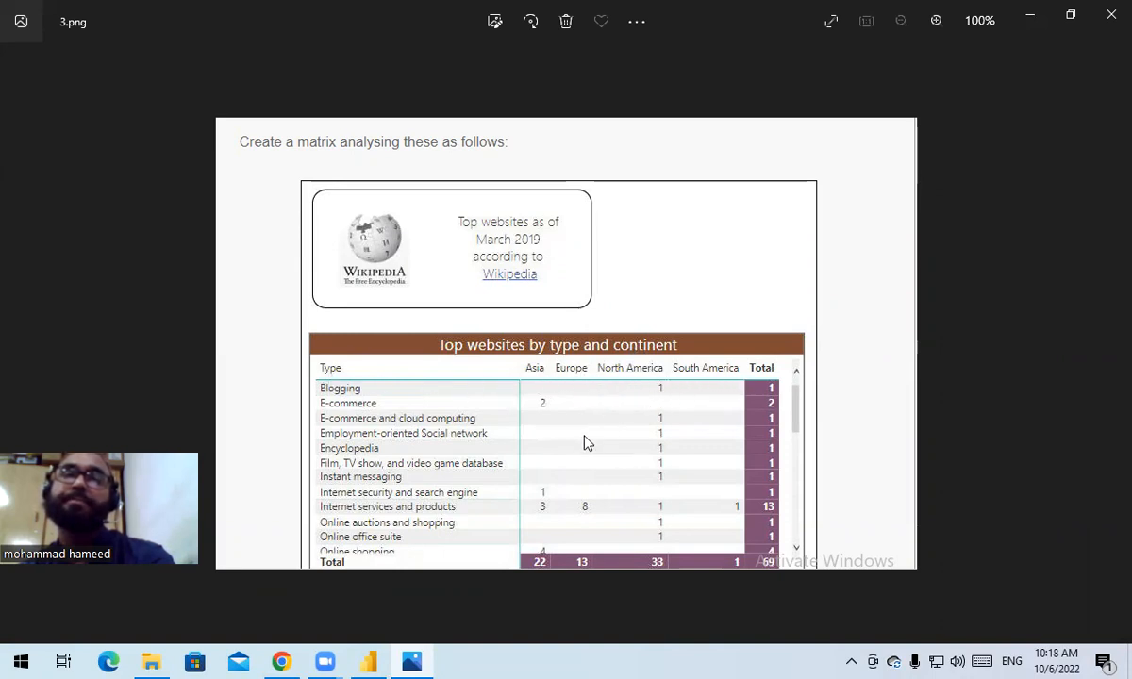
{"action": "left_click", "coordinate": [1110, 14]}
{"action": "double_click", "coordinate": [517, 139]}
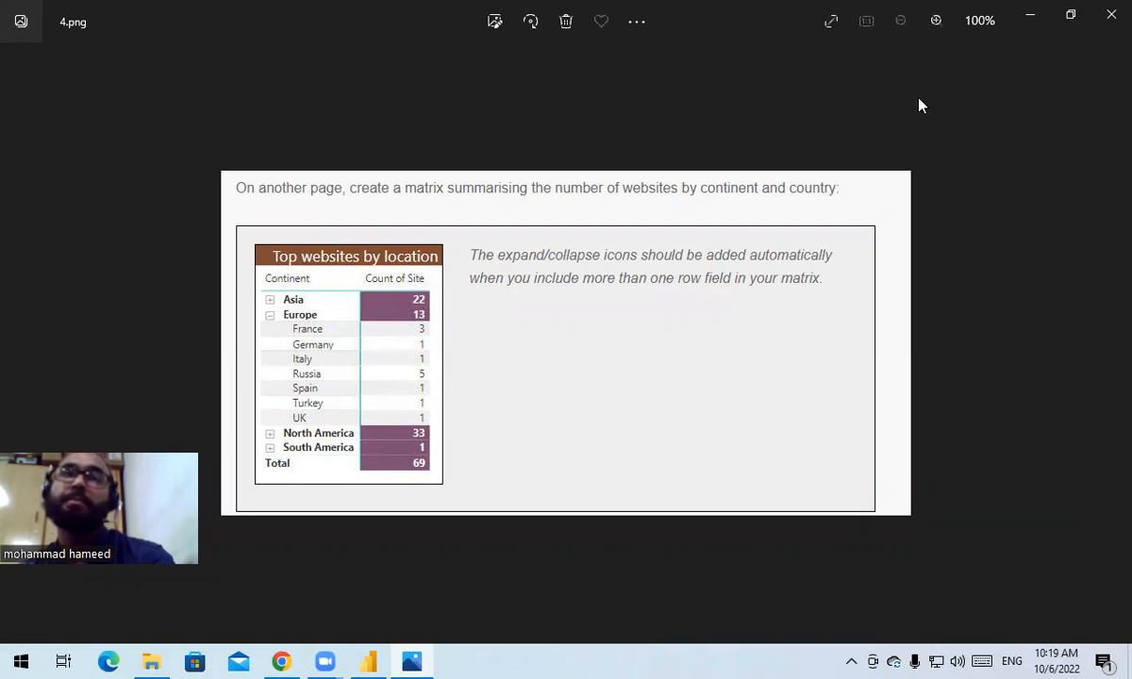
{"action": "left_click", "coordinate": [1109, 21]}
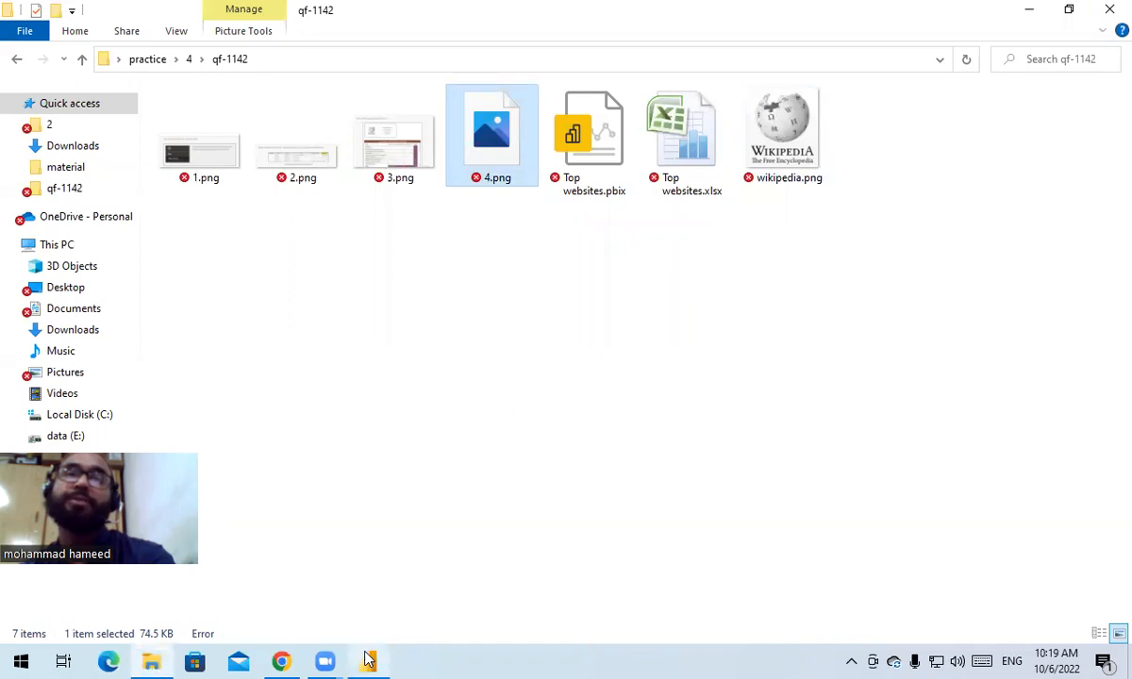
Open Top websites.pbix in Power BI Desktop, check its data and model views, and return to the report view
{"action": "mouse_move", "coordinate": [367, 661]}
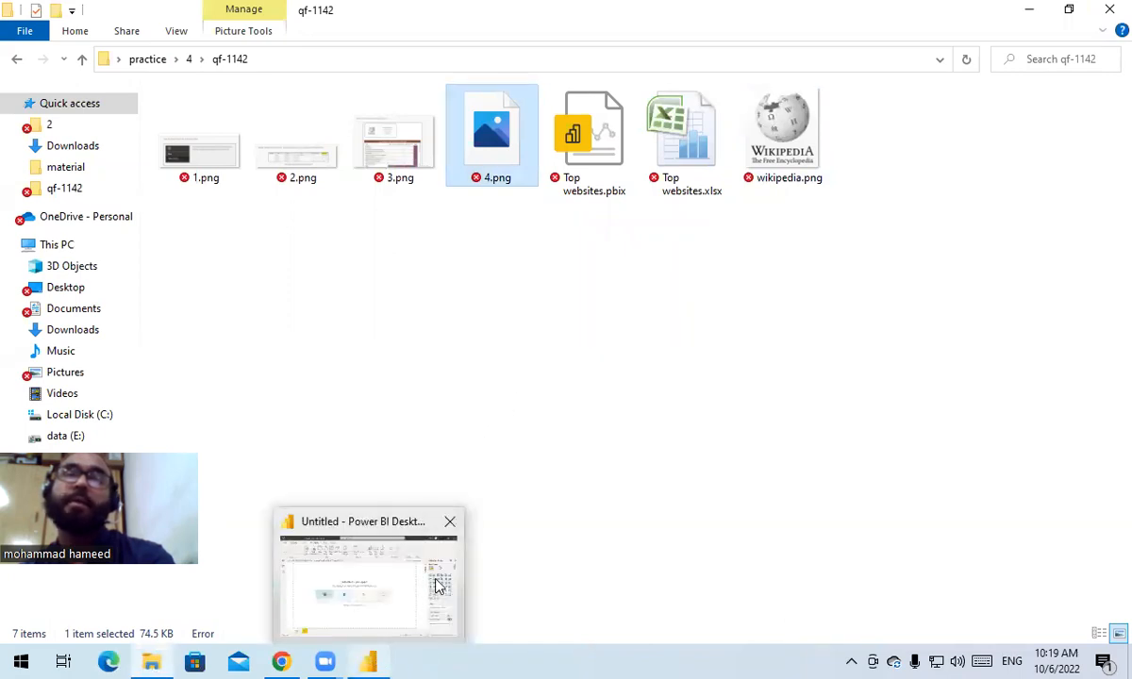
{"action": "double_click", "coordinate": [593, 153]}
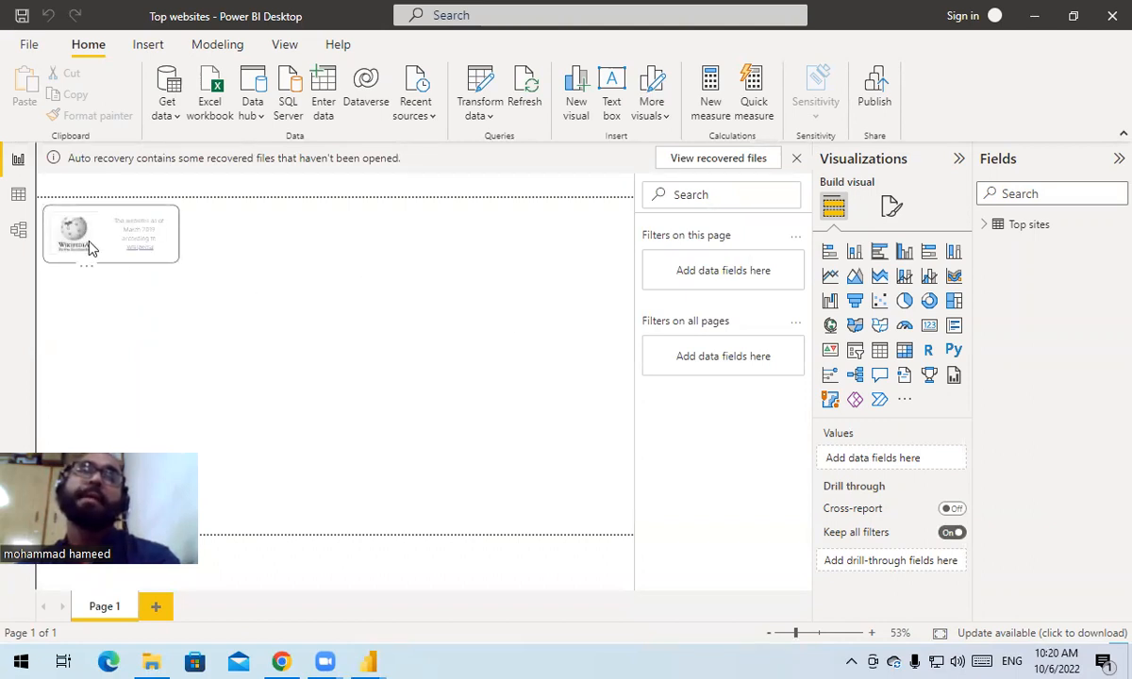
{"action": "left_click", "coordinate": [19, 196]}
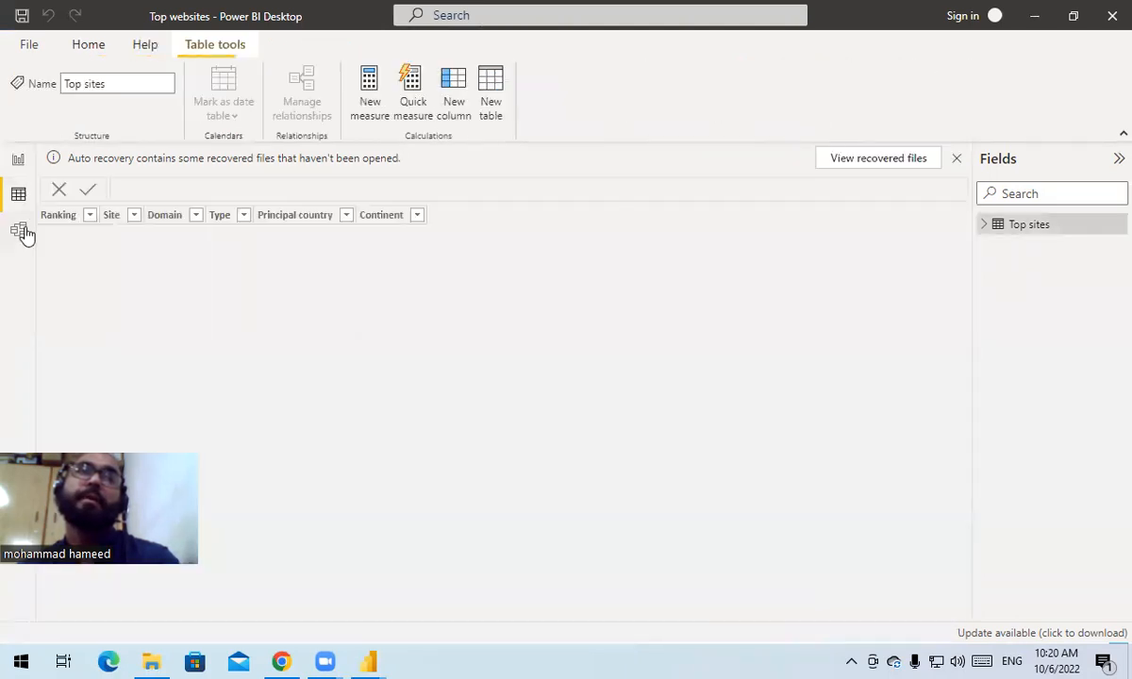
{"action": "left_click", "coordinate": [19, 231]}
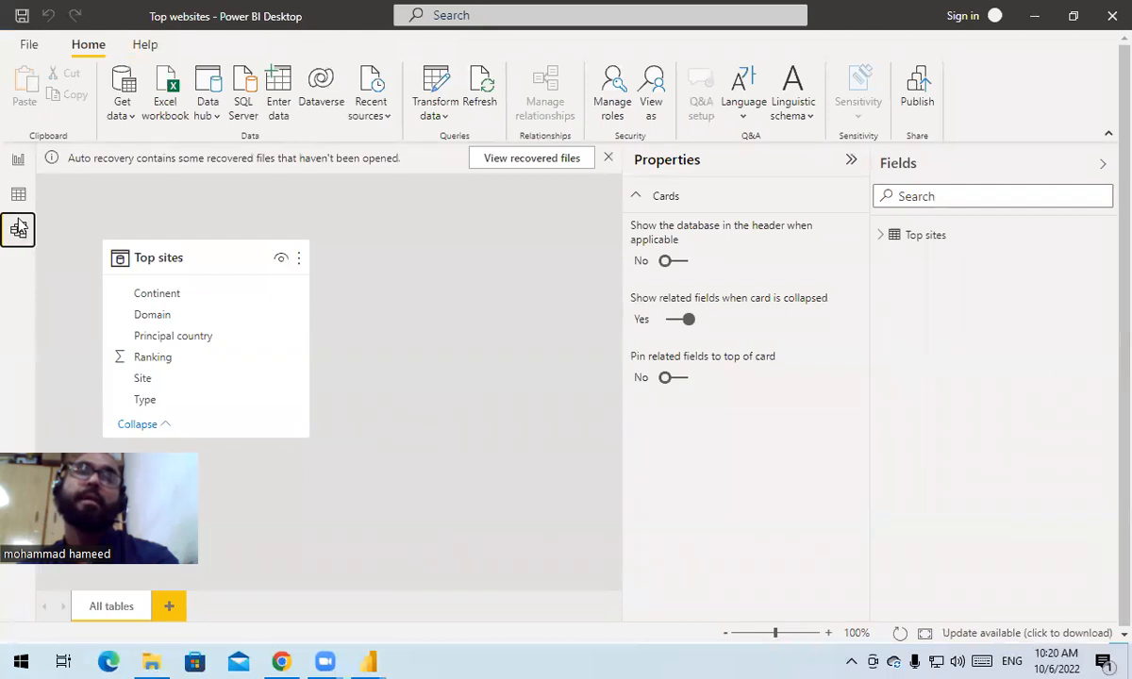
{"action": "left_click", "coordinate": [19, 195]}
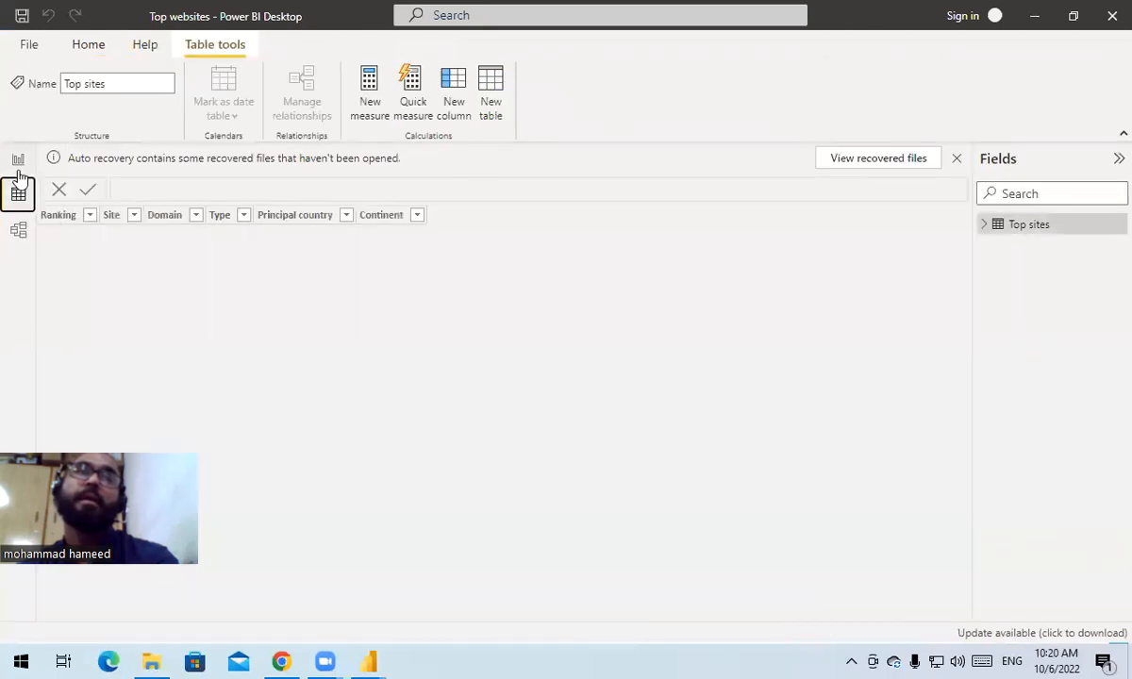
{"action": "left_click", "coordinate": [20, 162]}
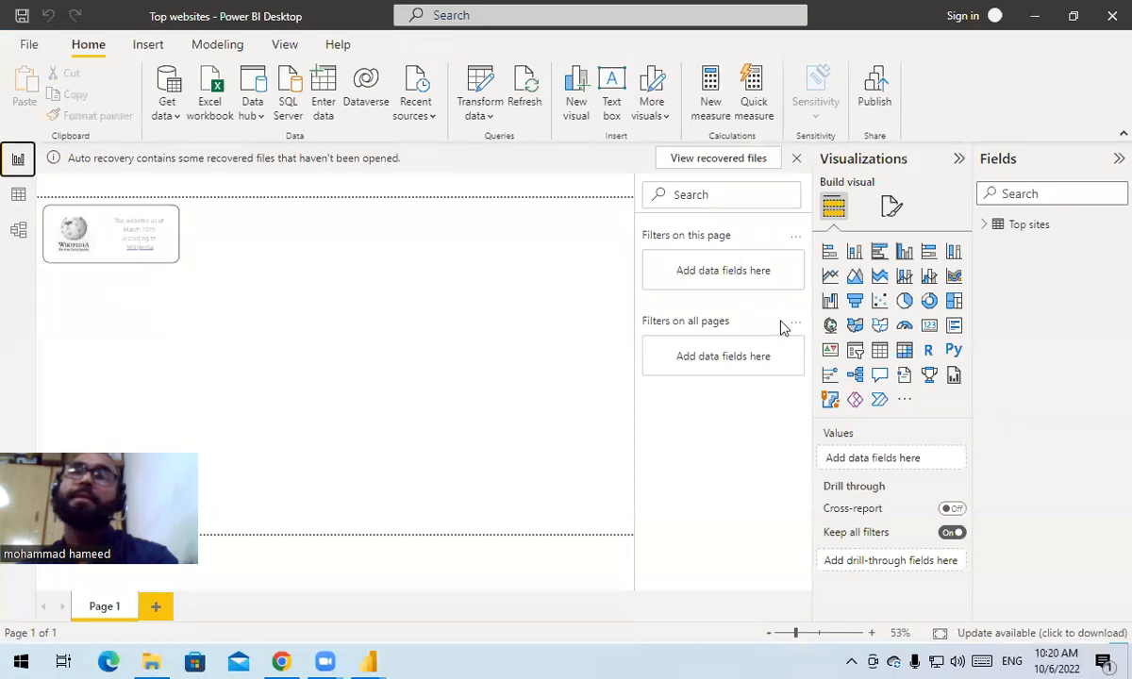
Insert a table visual on Page 1 and widen it to the page's right edge
{"action": "left_click", "coordinate": [986, 234]}
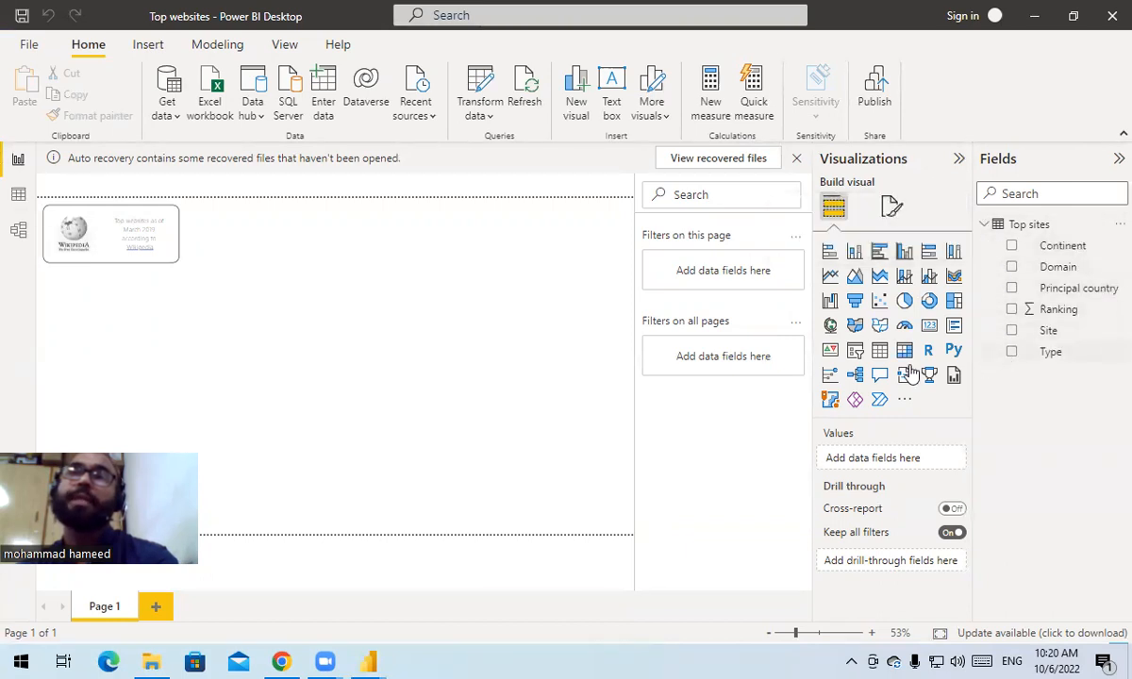
{"action": "left_click", "coordinate": [880, 352]}
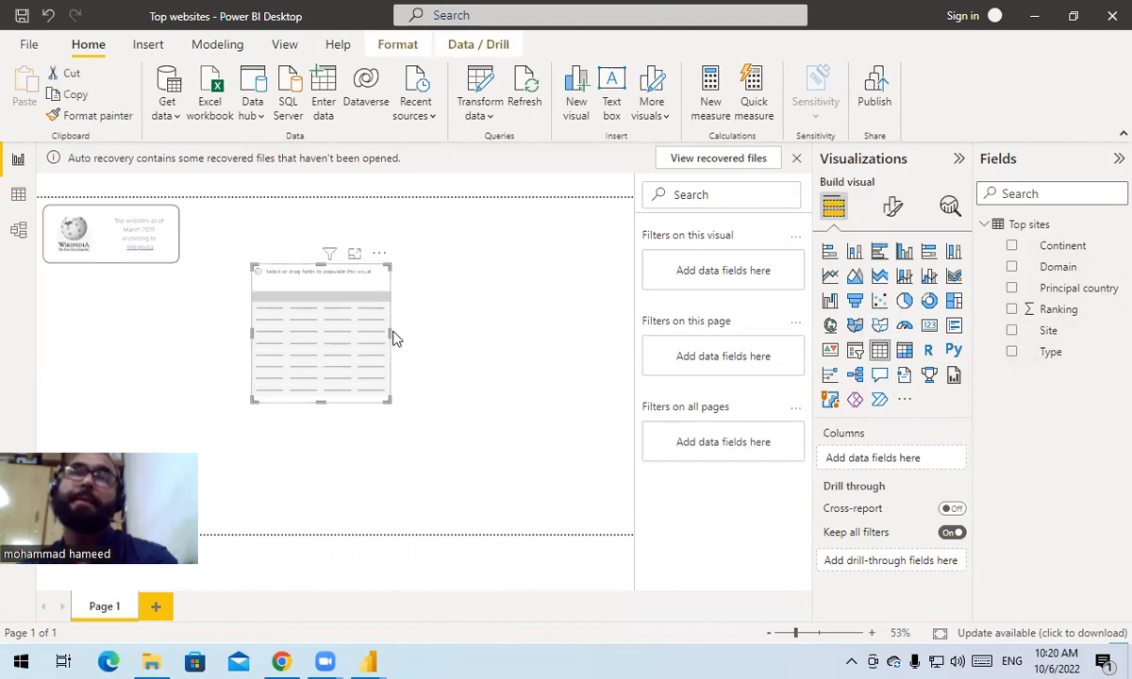
{"action": "left_click_drag", "start_coordinate": [390, 334], "coordinate": [630, 358]}
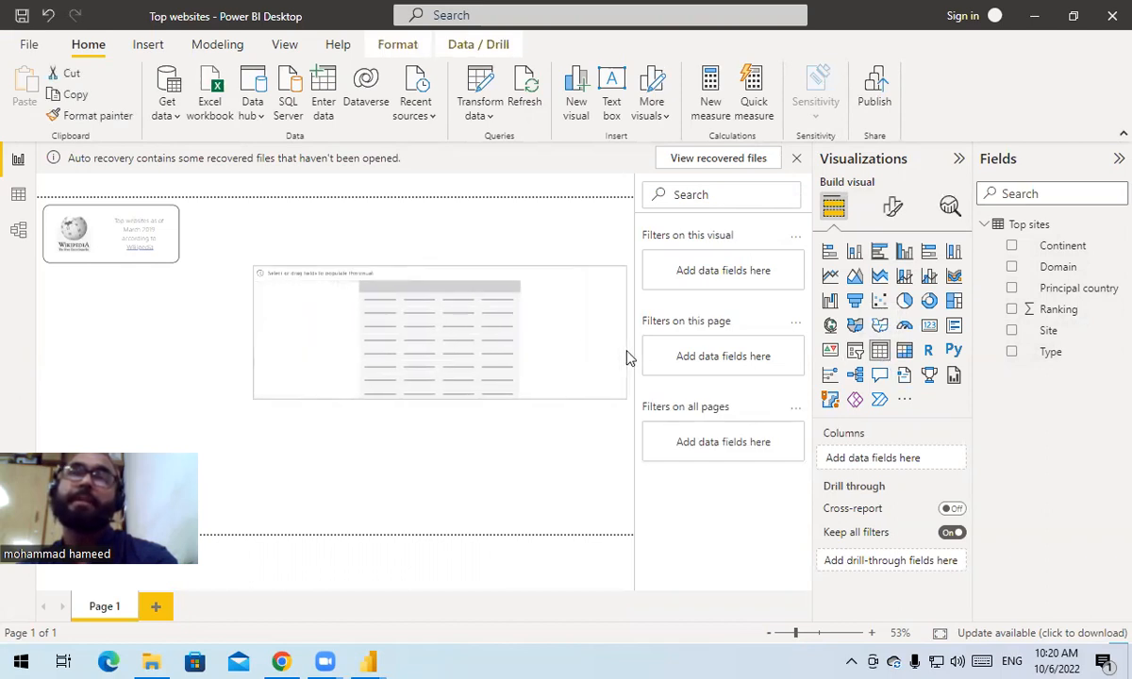
Add Continent, Domain, Principal country, Ranking, Site and Type to the table, and extend it to the left and downward
{"action": "left_click", "coordinate": [1013, 247]}
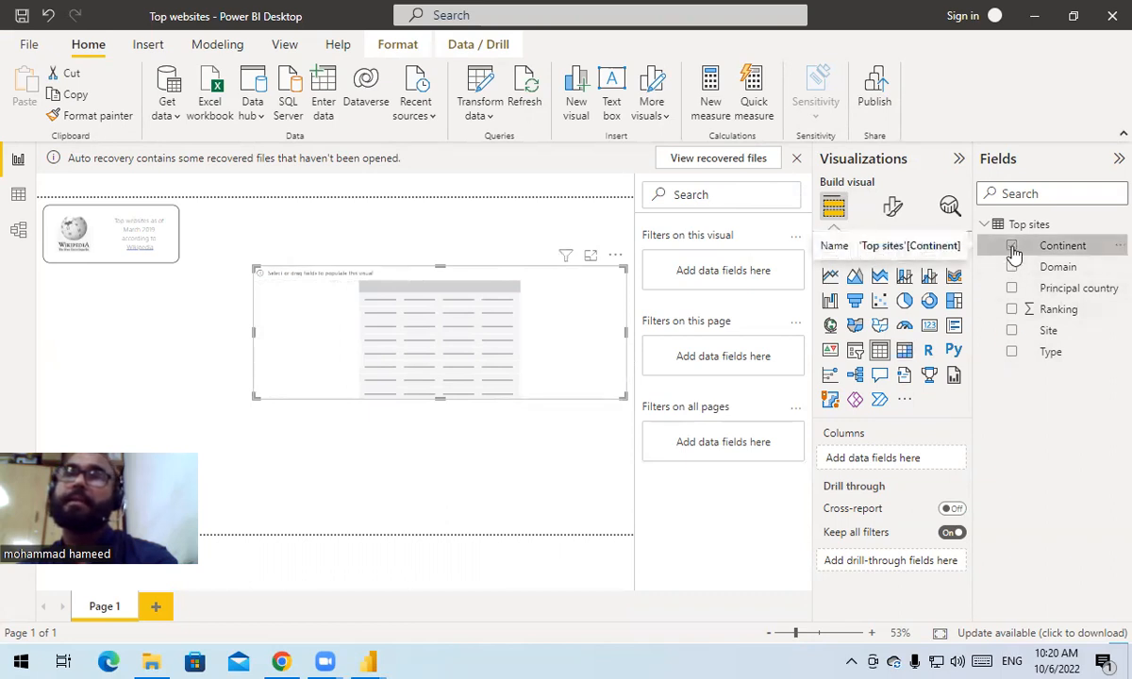
{"action": "left_click", "coordinate": [1012, 267]}
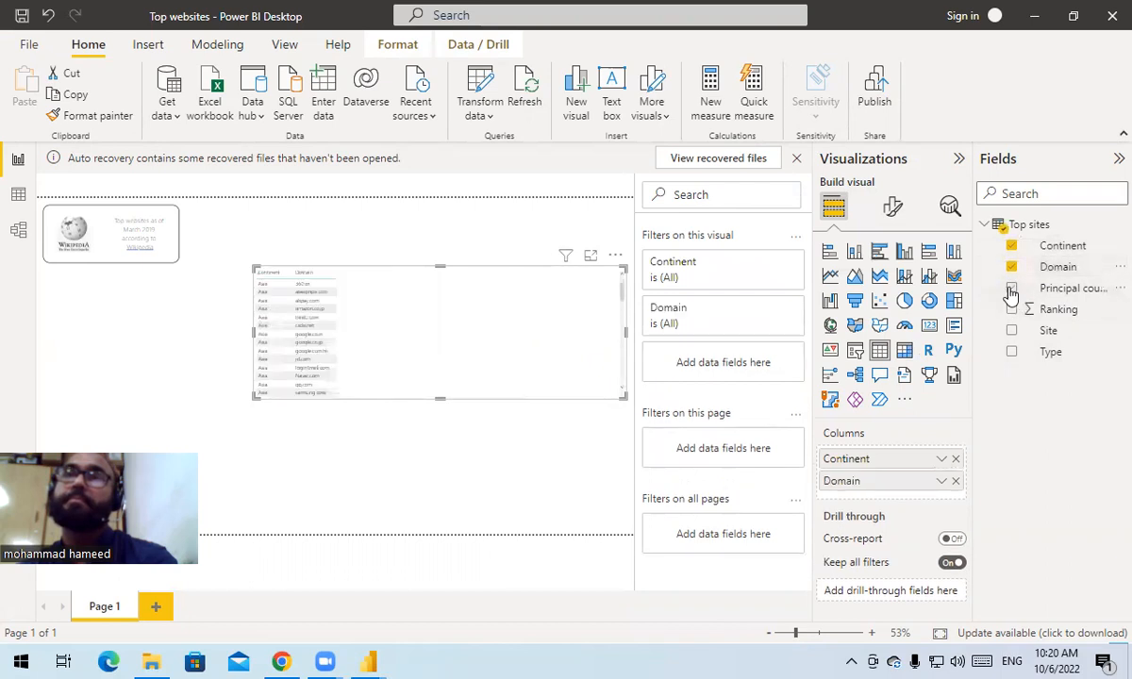
{"action": "left_click", "coordinate": [1011, 288]}
{"action": "left_click", "coordinate": [1012, 310]}
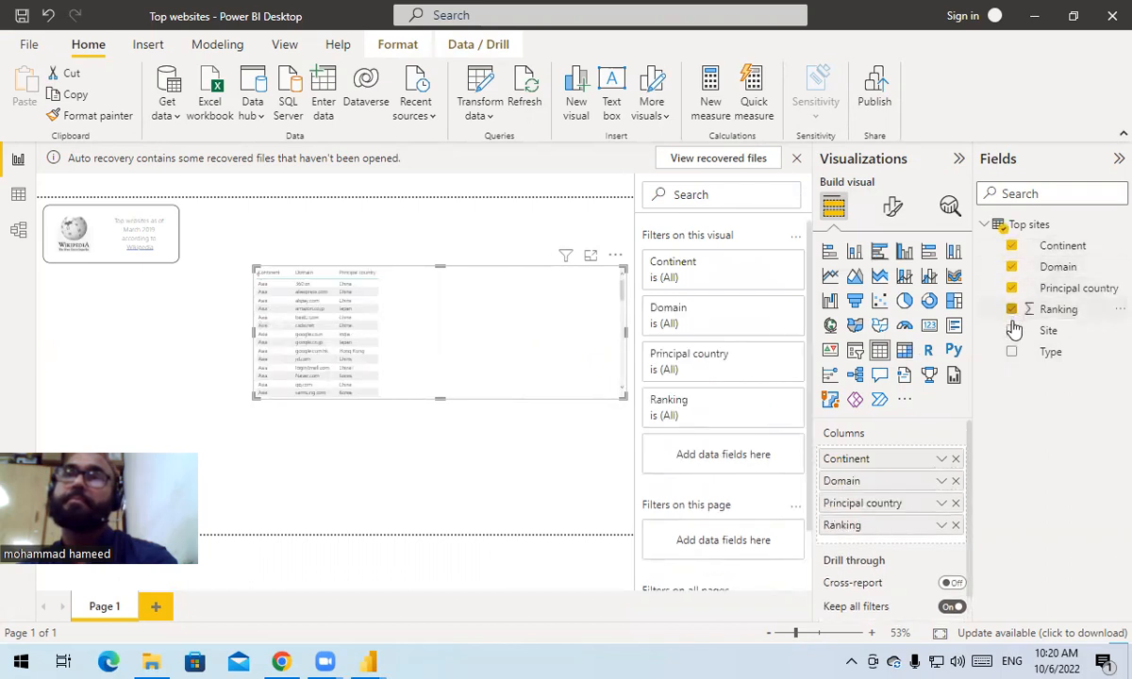
{"action": "left_click", "coordinate": [1011, 330]}
{"action": "left_click", "coordinate": [1011, 351]}
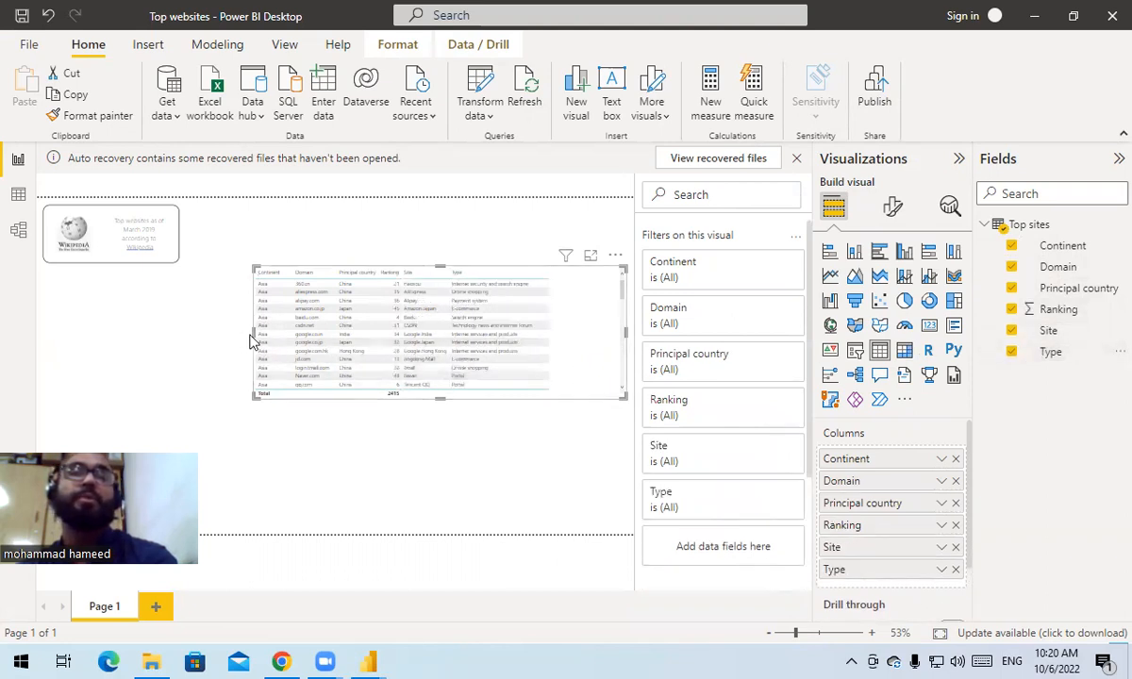
{"action": "left_click_drag", "start_coordinate": [255, 333], "coordinate": [135, 333]}
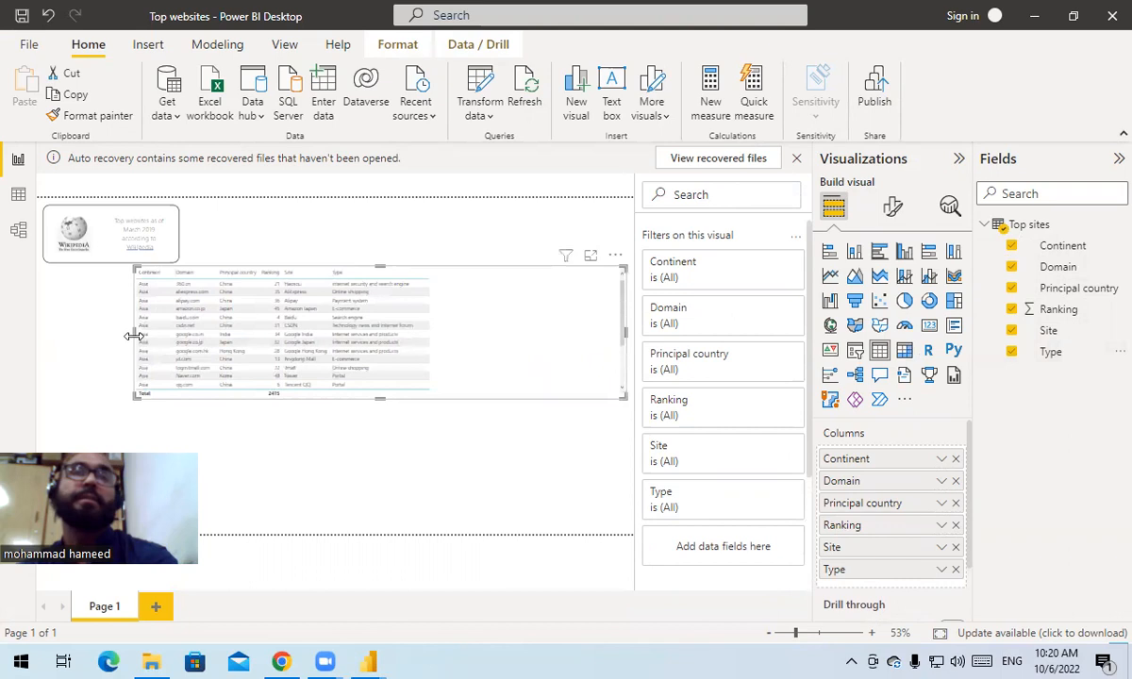
{"action": "left_click_drag", "start_coordinate": [378, 395], "coordinate": [393, 444]}
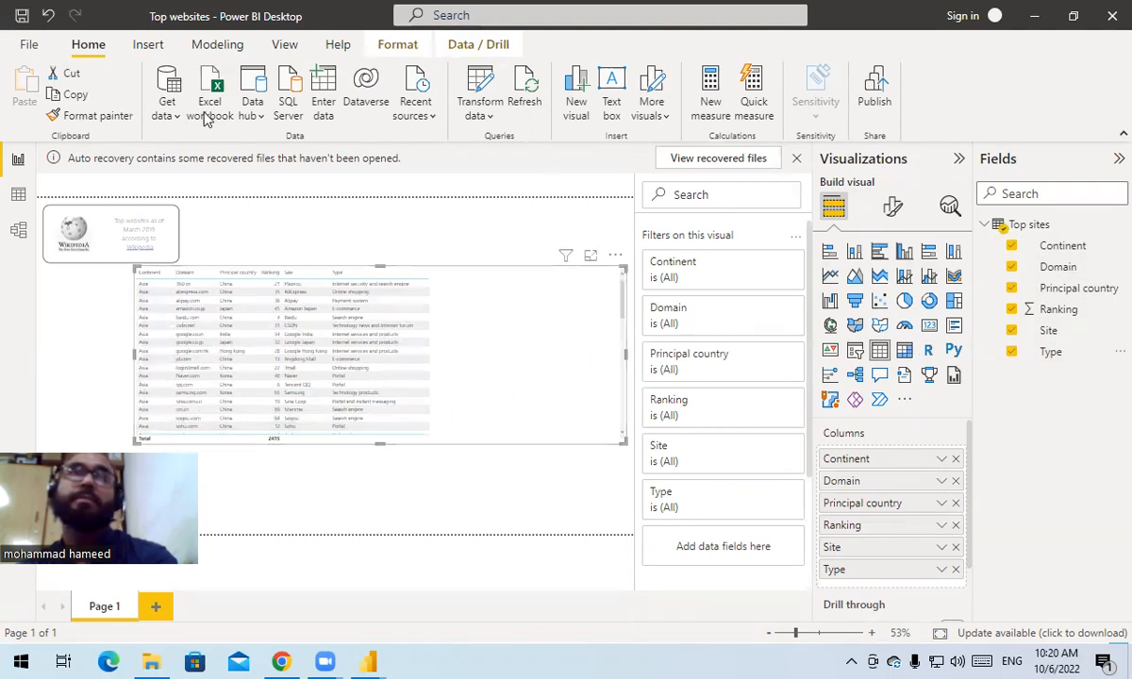
Create a new blank report and dismiss its start screen
{"action": "left_click", "coordinate": [30, 45]}
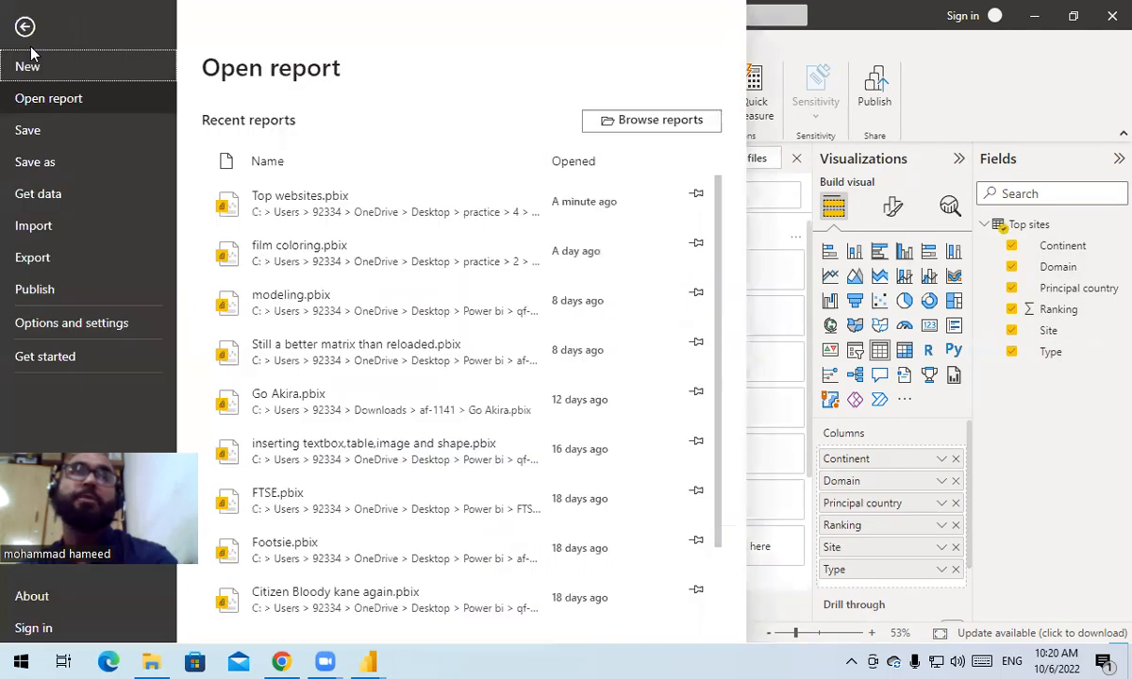
{"action": "left_click", "coordinate": [31, 66]}
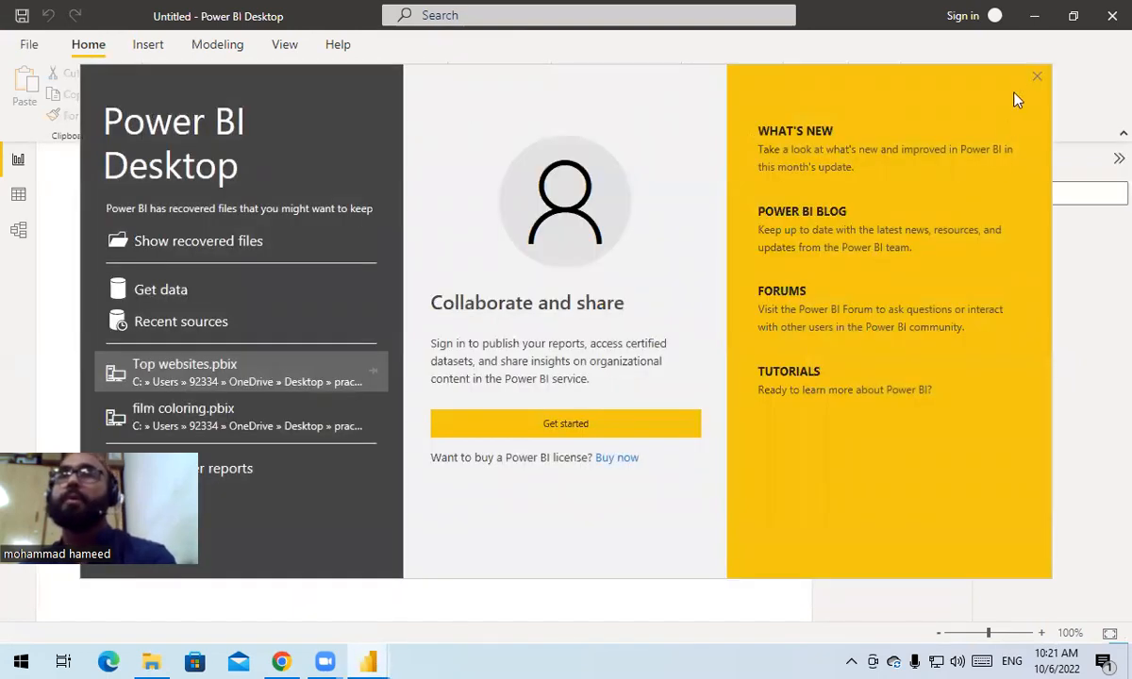
{"action": "left_click", "coordinate": [1037, 77]}
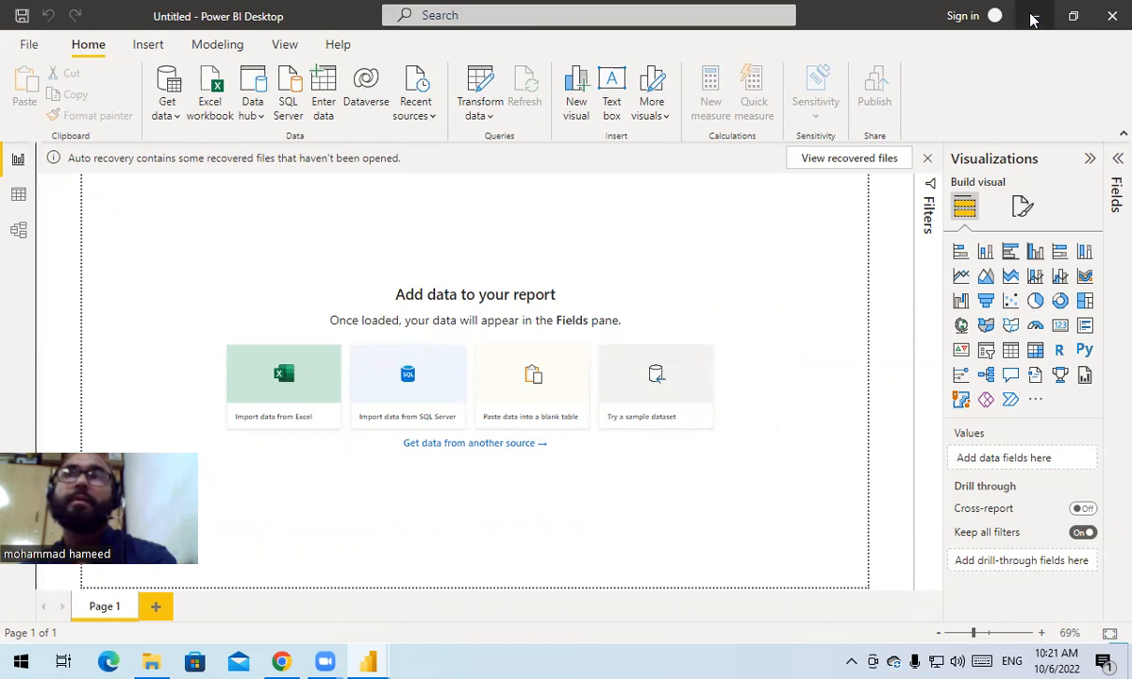
Return to the qf-1142 folder and review the required matrix layout in 3.png
{"action": "left_click", "coordinate": [1033, 19]}
{"action": "left_click", "coordinate": [1032, 19]}
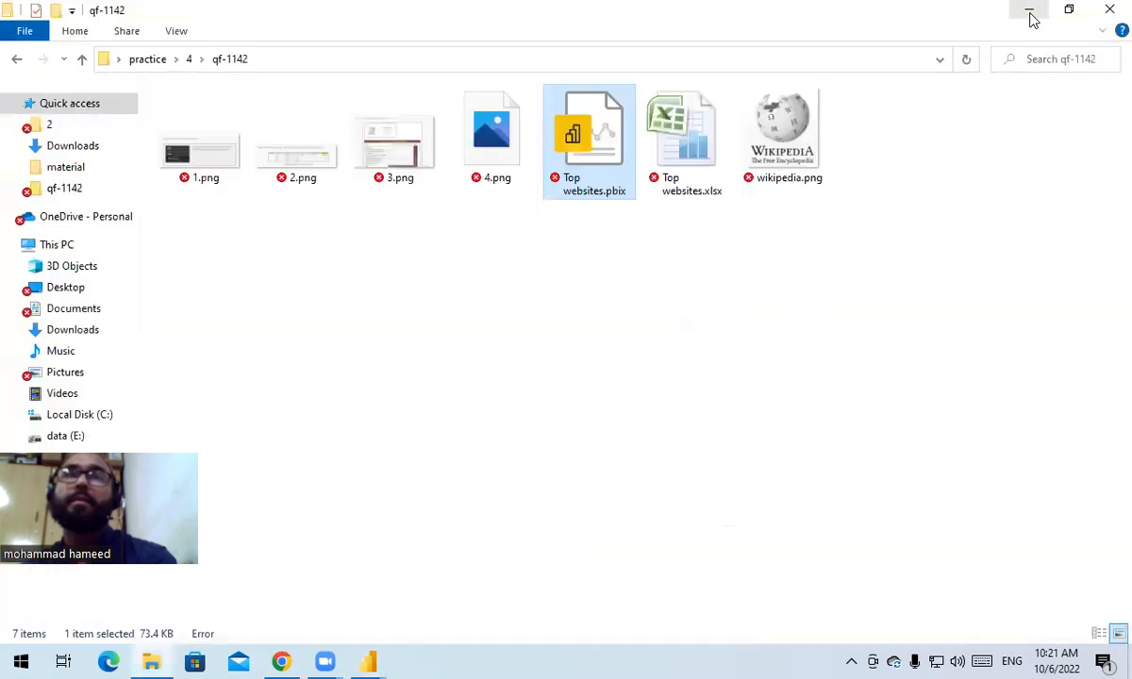
{"action": "left_click", "coordinate": [385, 165]}
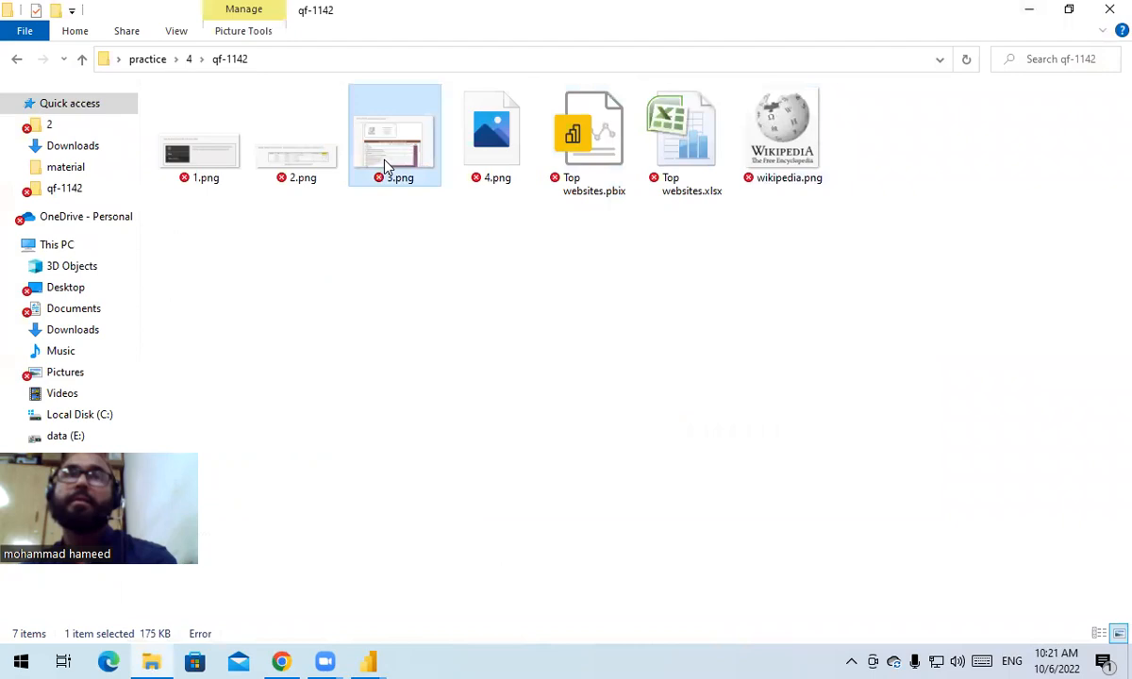
{"action": "double_click", "coordinate": [385, 165]}
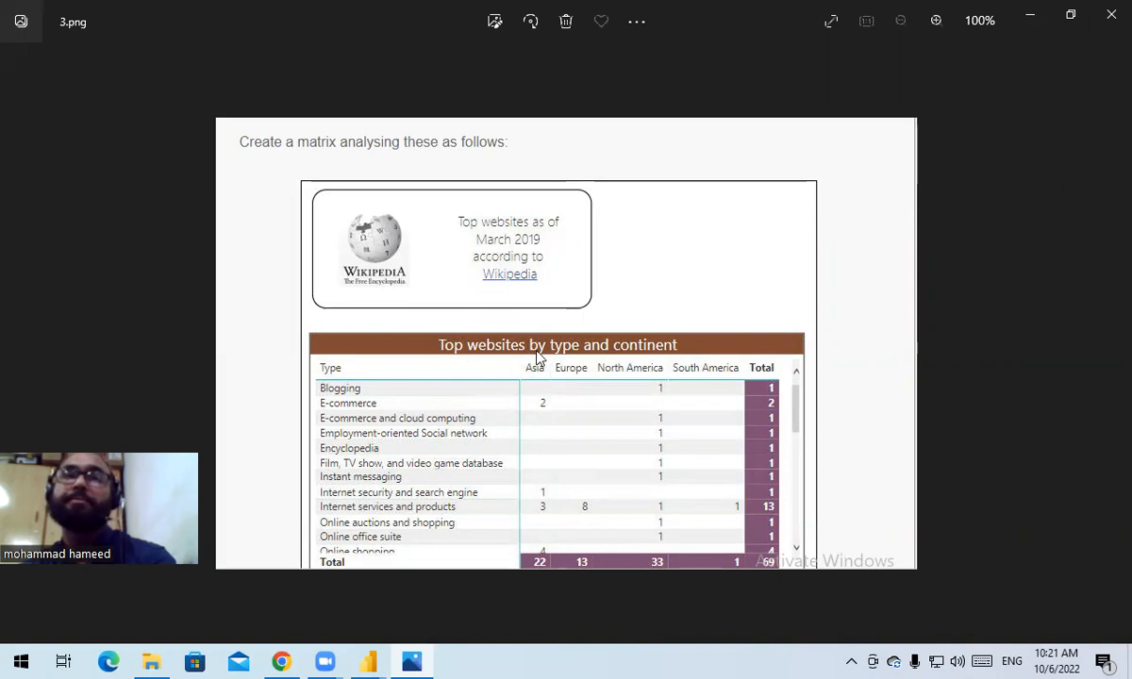
{"action": "left_click", "coordinate": [1033, 17]}
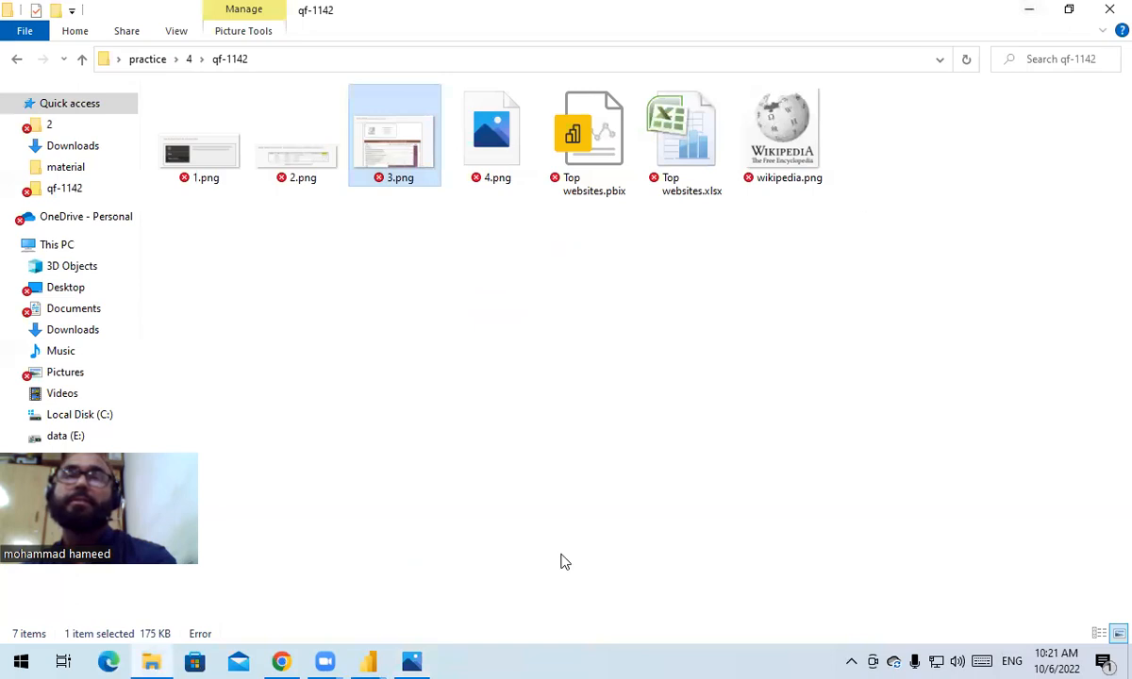
Switch to the untitled Power BI report and load the Top sites table from Top websites.xlsx
{"action": "left_click", "coordinate": [368, 661]}
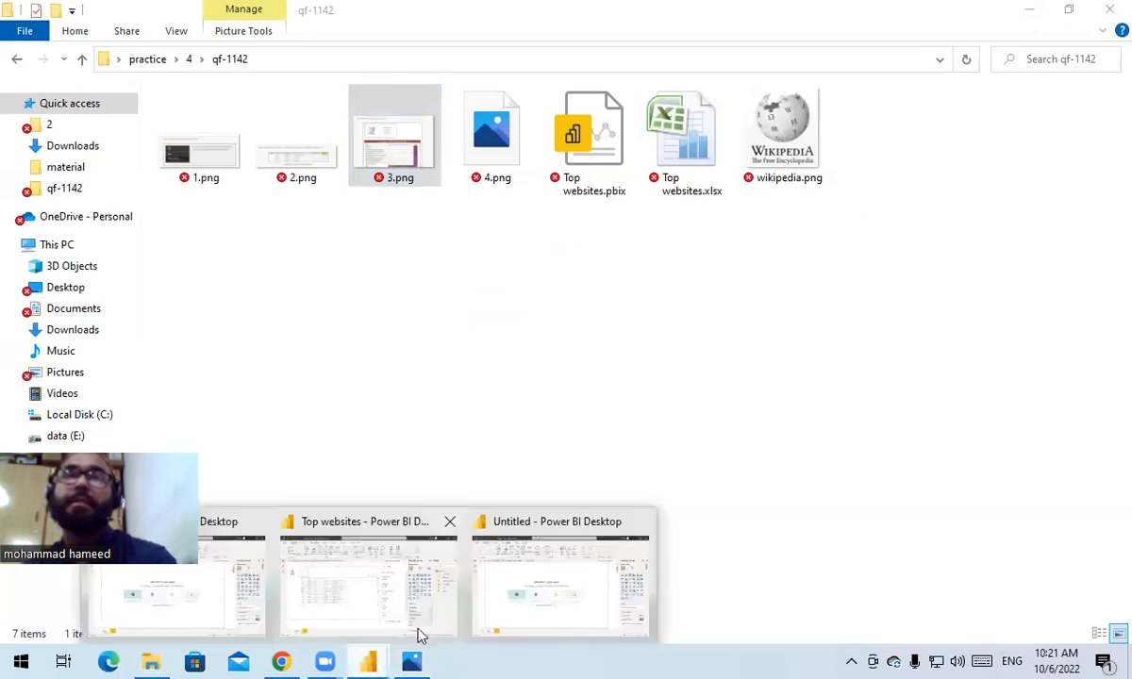
{"action": "left_click", "coordinate": [527, 612]}
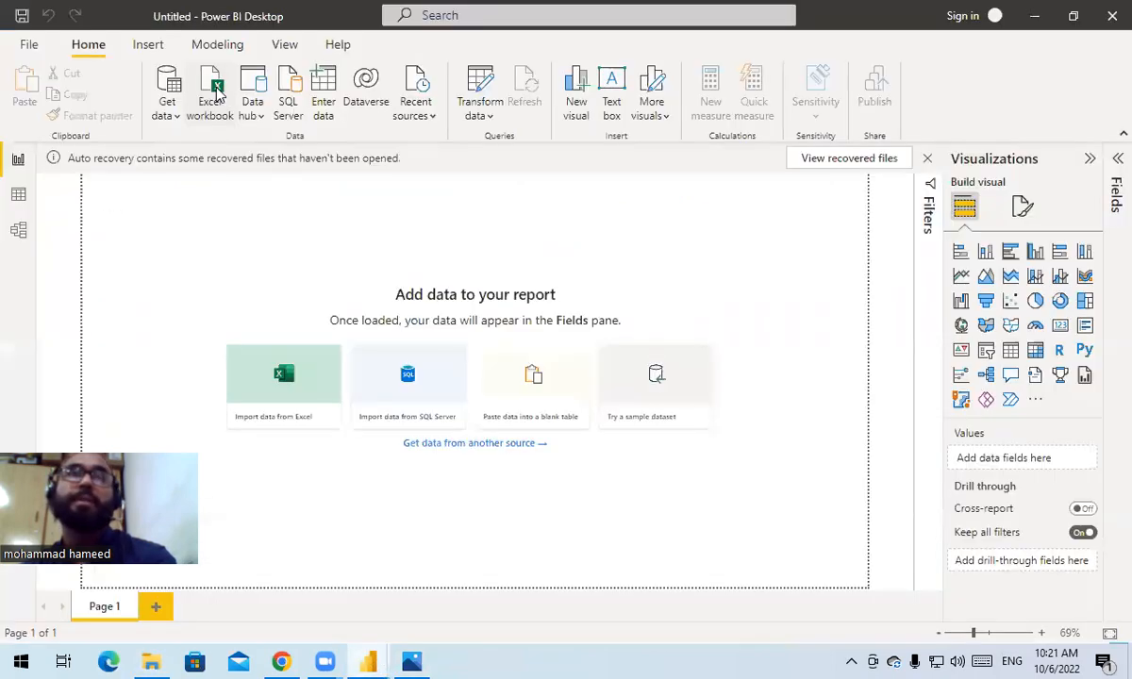
{"action": "left_click", "coordinate": [216, 88]}
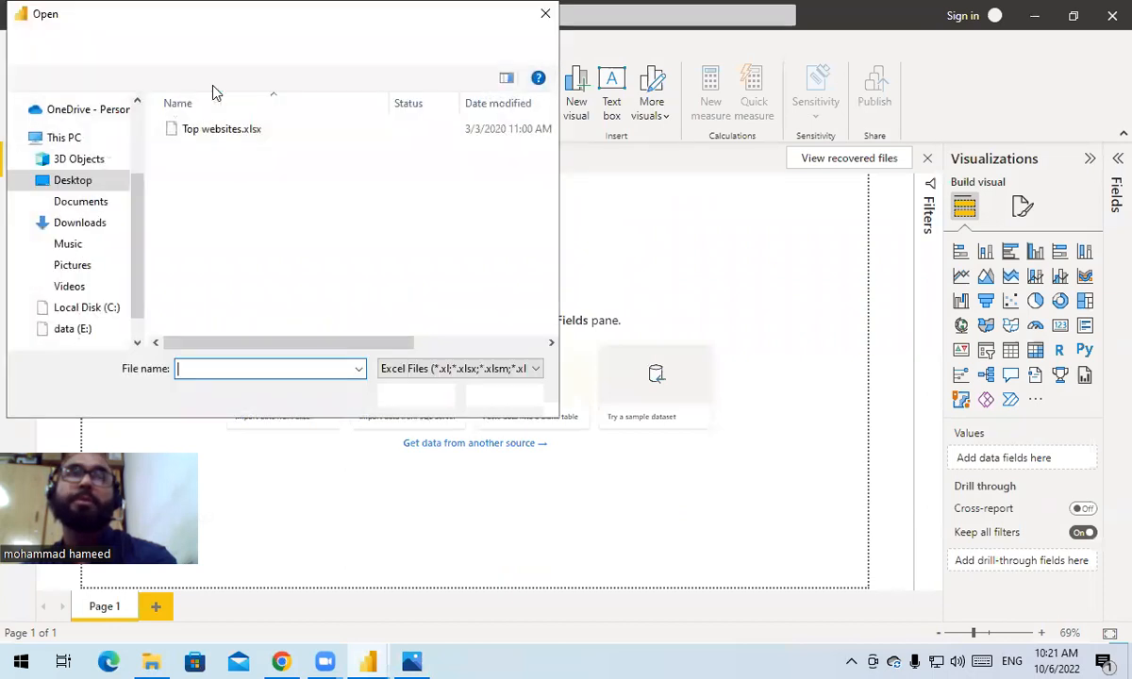
{"action": "double_click", "coordinate": [218, 132]}
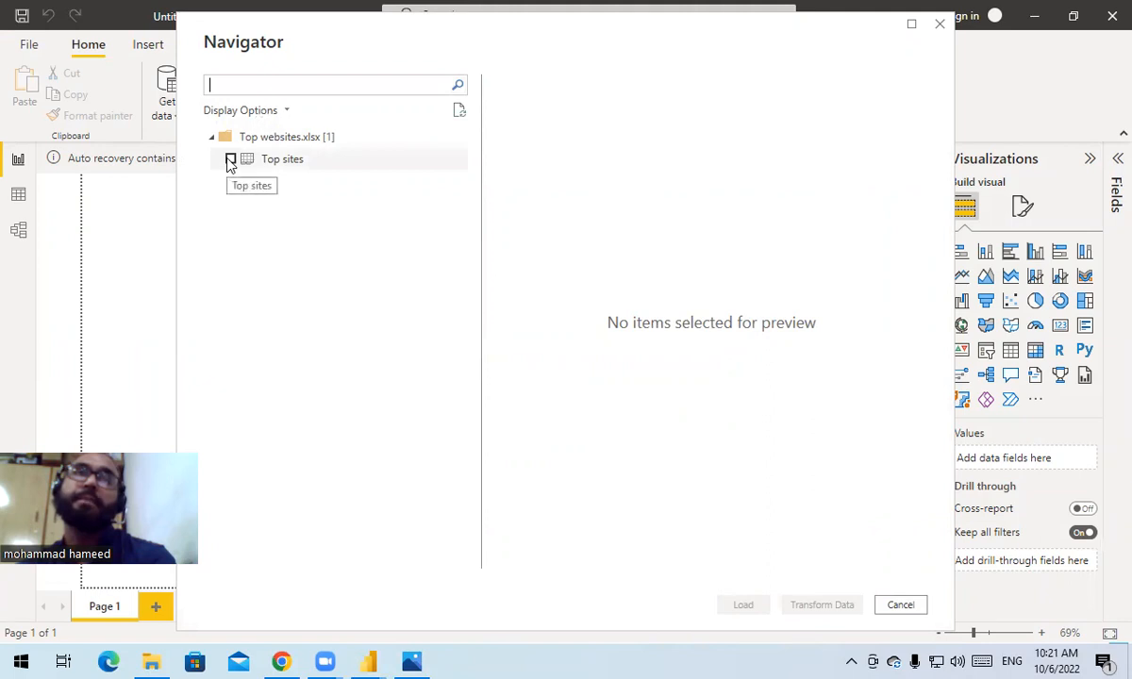
{"action": "left_click", "coordinate": [230, 158]}
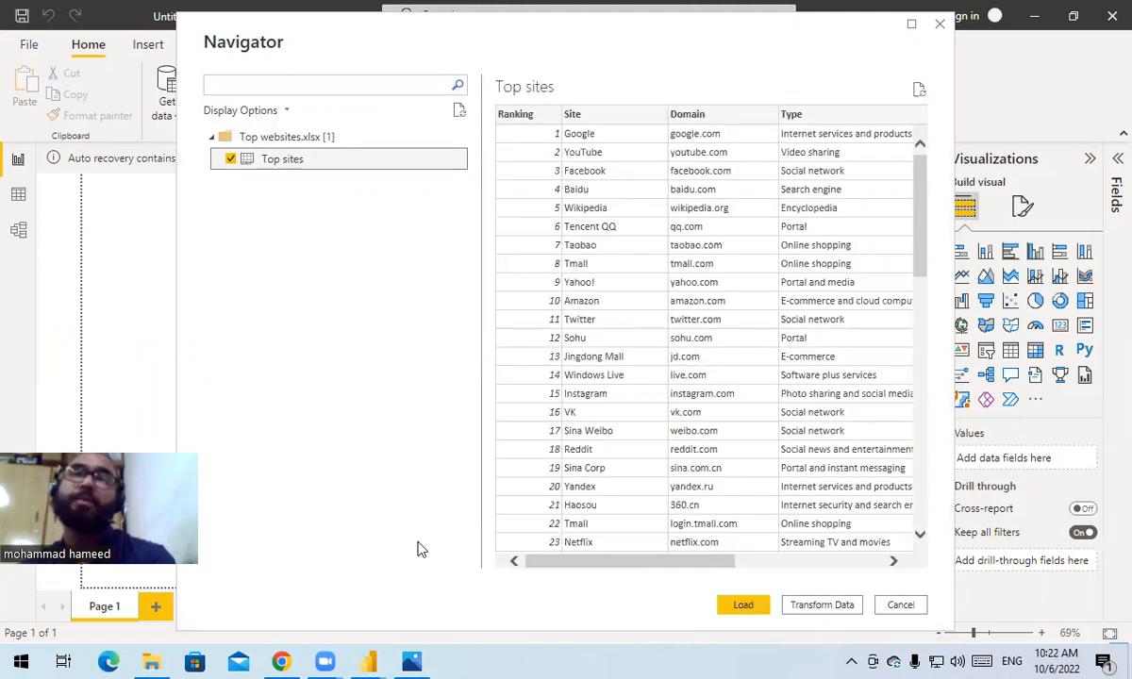
{"action": "left_click", "coordinate": [745, 606]}
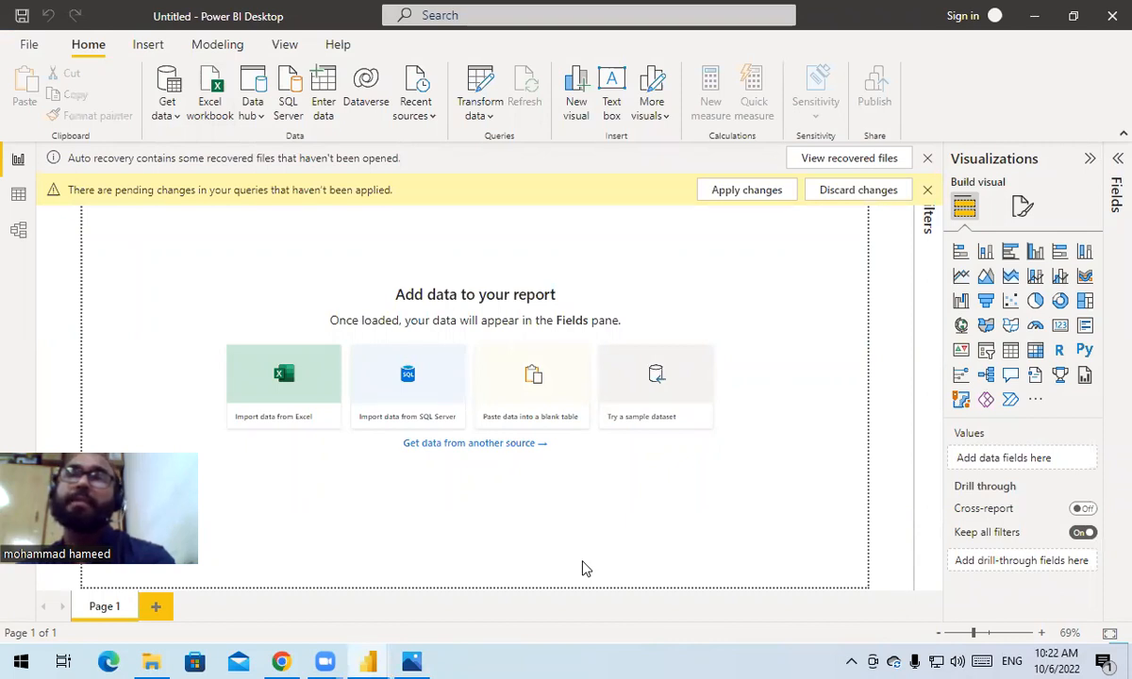
{"action": "left_click", "coordinate": [1111, 217]}
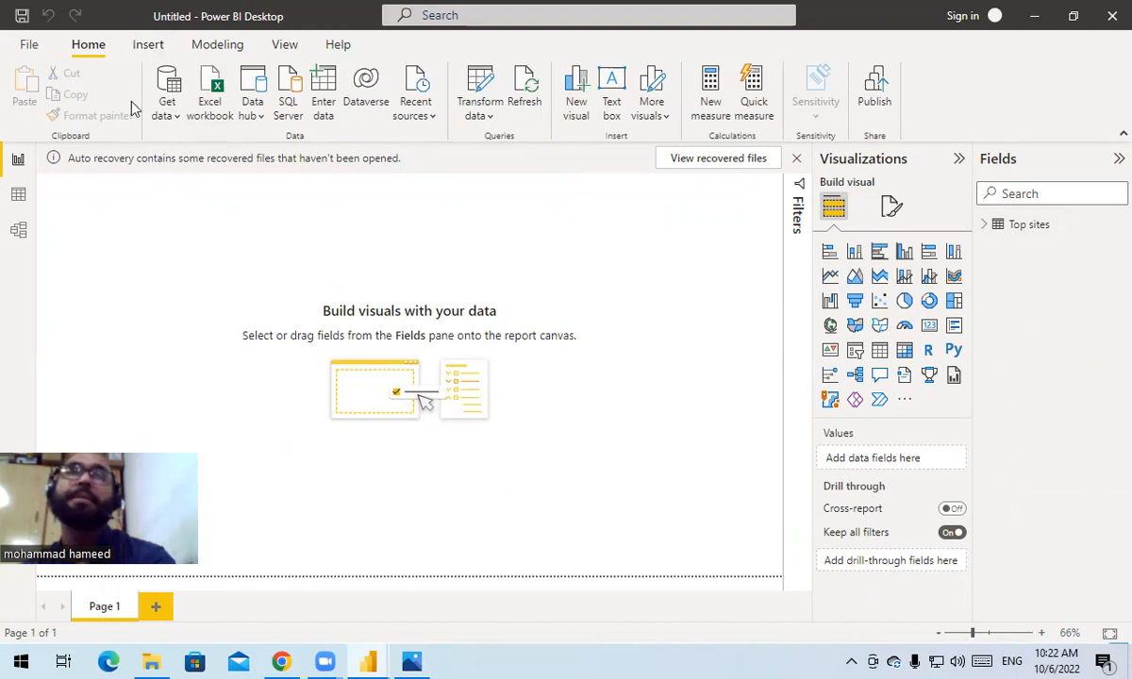
Insert the wikipedia.png image on Page 1 and enlarge it in width and height
{"action": "left_click", "coordinate": [152, 50]}
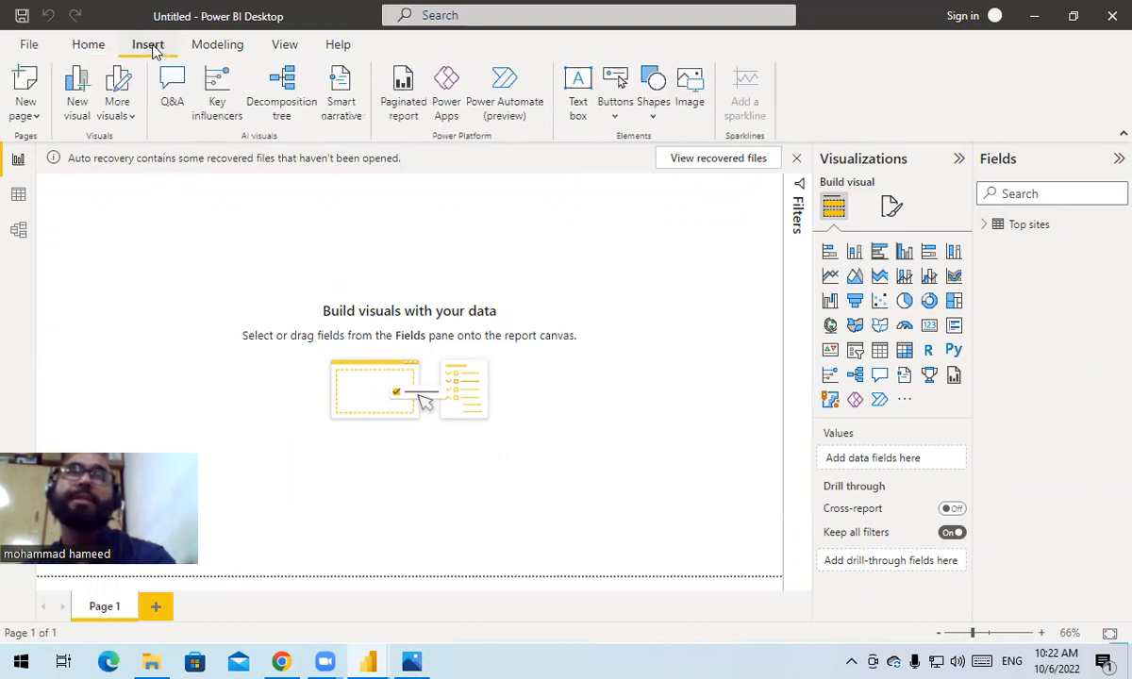
{"action": "left_click", "coordinate": [690, 89]}
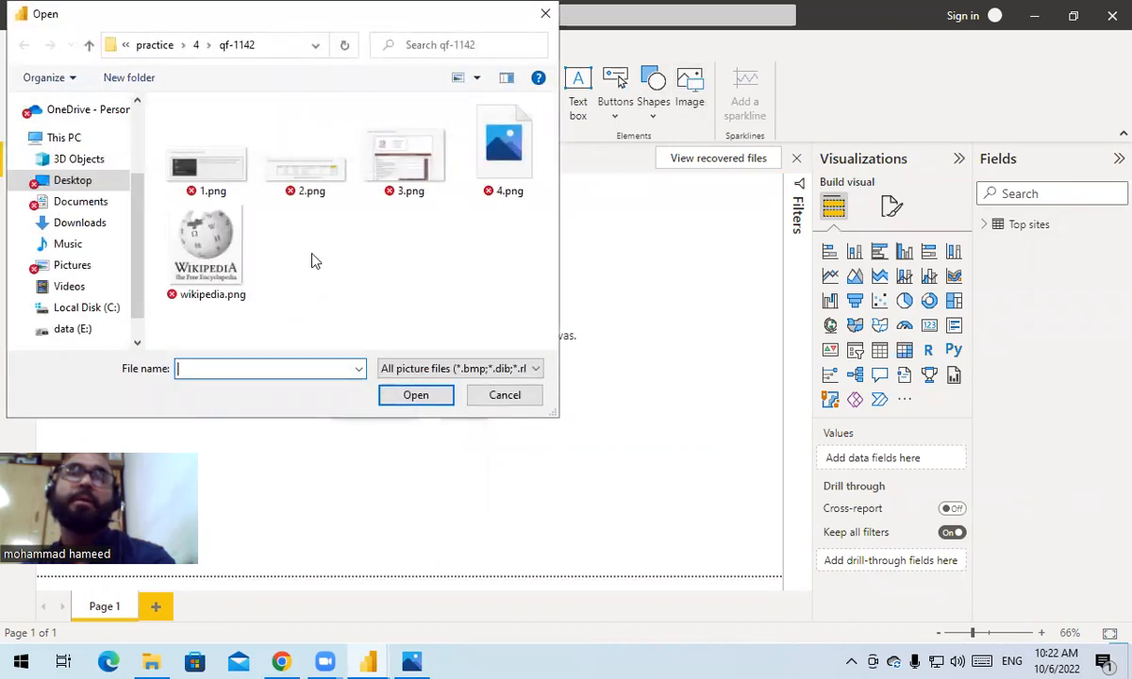
{"action": "double_click", "coordinate": [185, 238]}
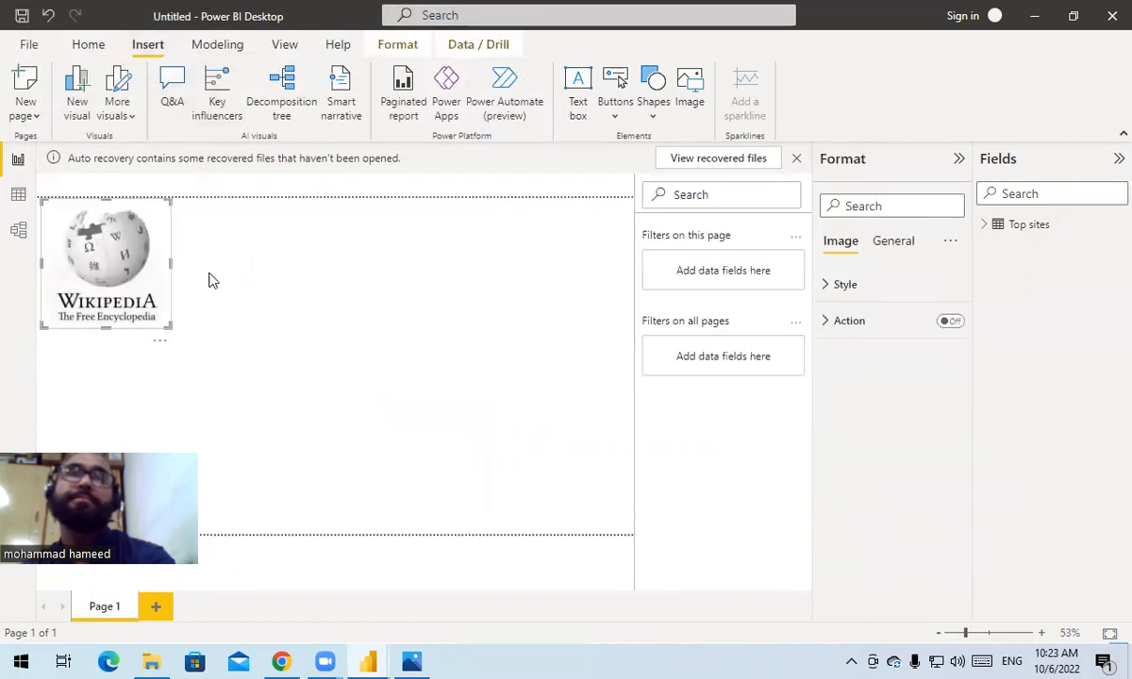
{"action": "left_click_drag", "start_coordinate": [169, 262], "coordinate": [235, 263]}
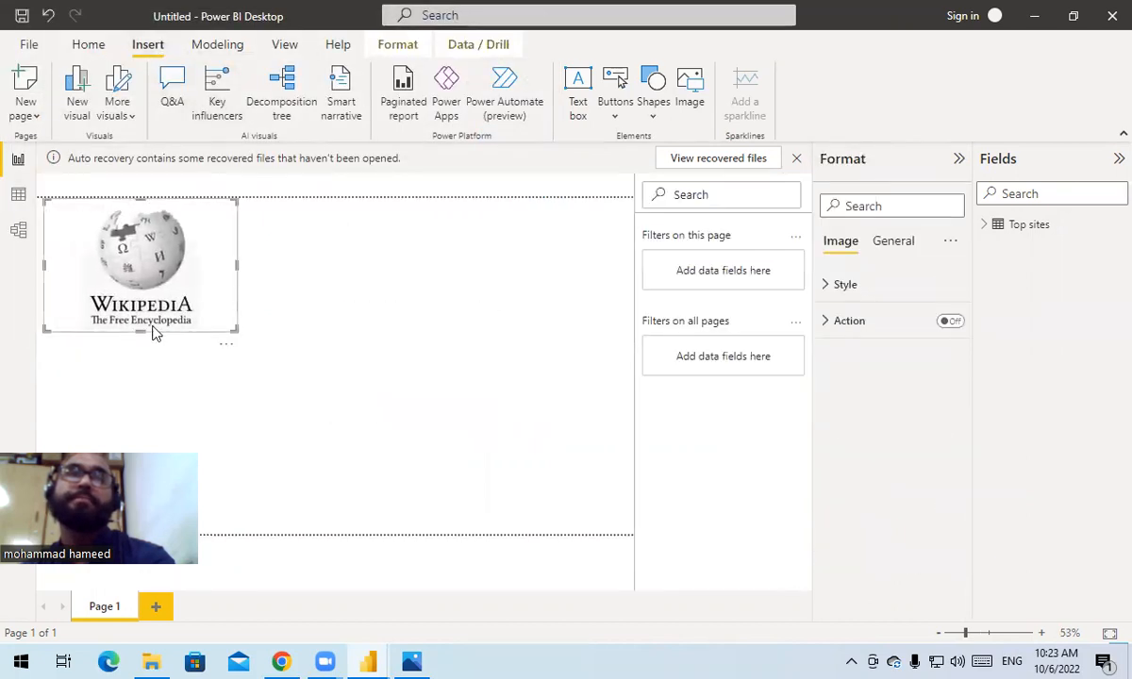
{"action": "left_click_drag", "start_coordinate": [139, 331], "coordinate": [141, 381]}
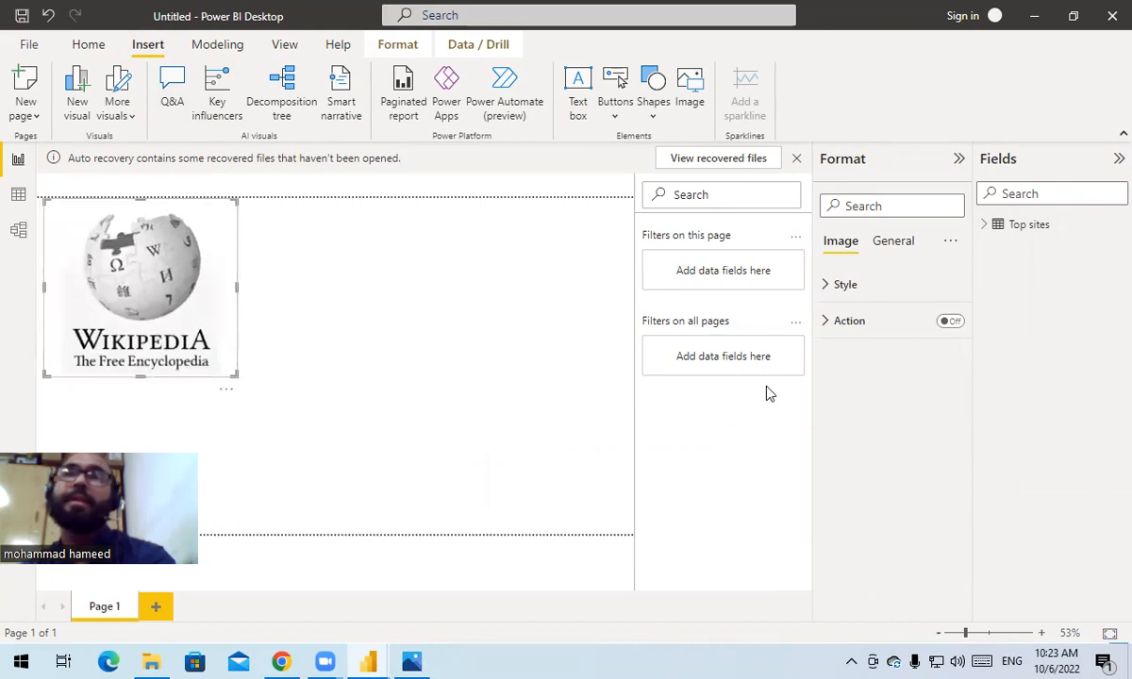
{"action": "left_click", "coordinate": [448, 490]}
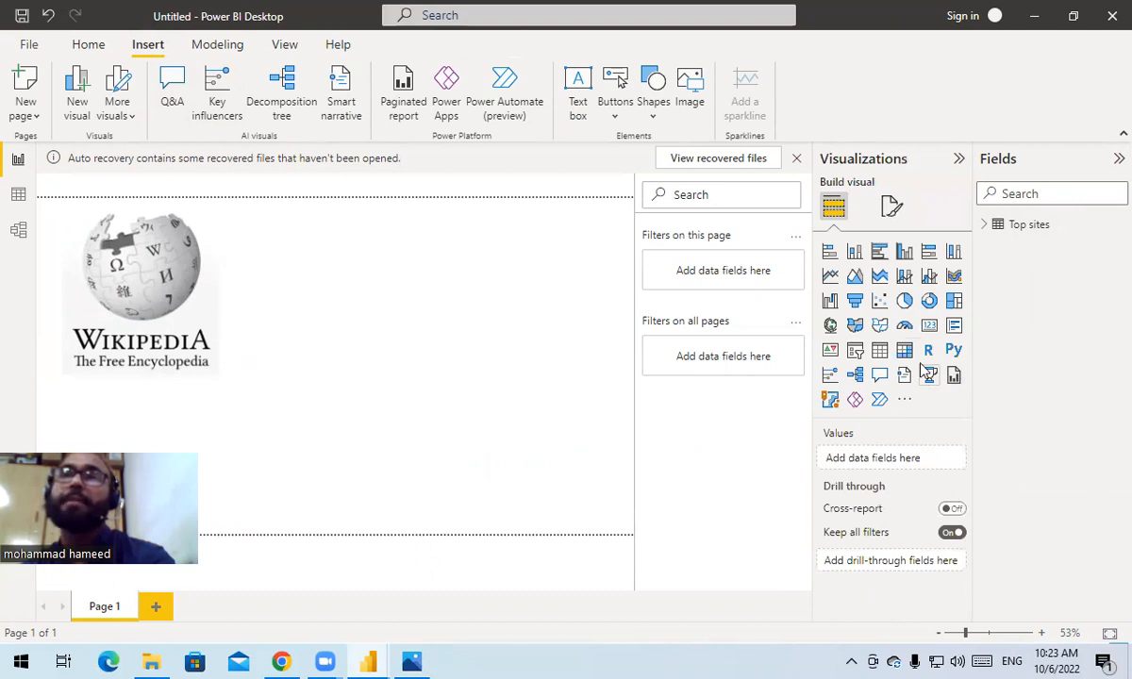
Add a matrix visual, place it beside the Wikipedia logo and widen it
{"action": "left_click", "coordinate": [985, 227]}
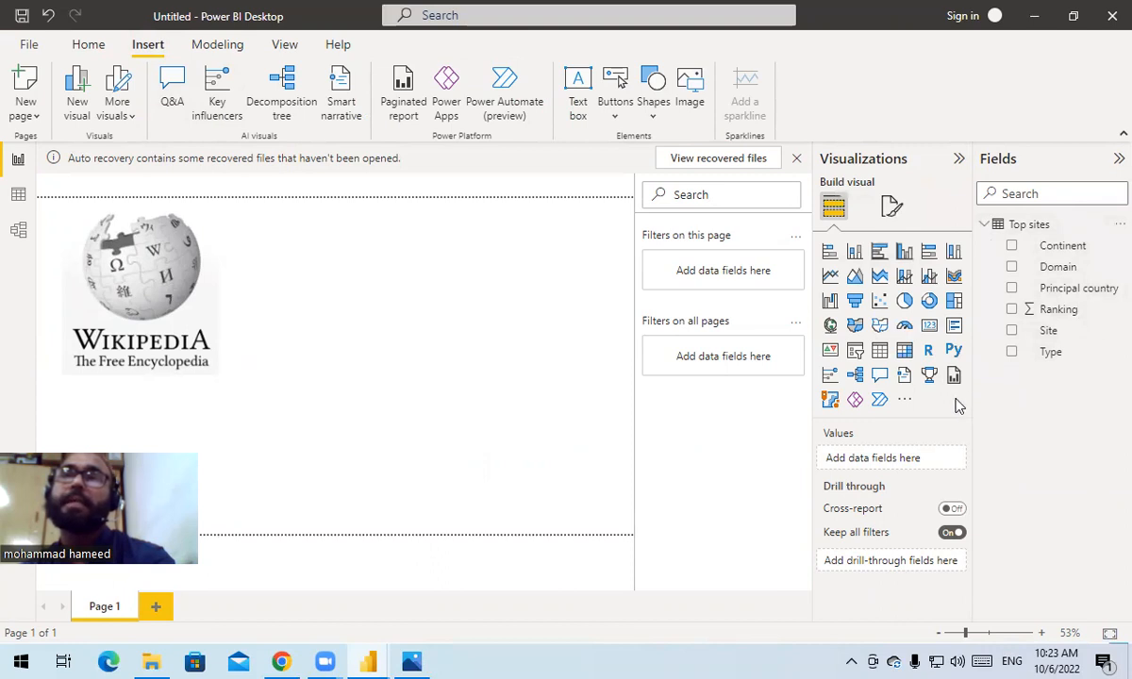
{"action": "left_click", "coordinate": [905, 351]}
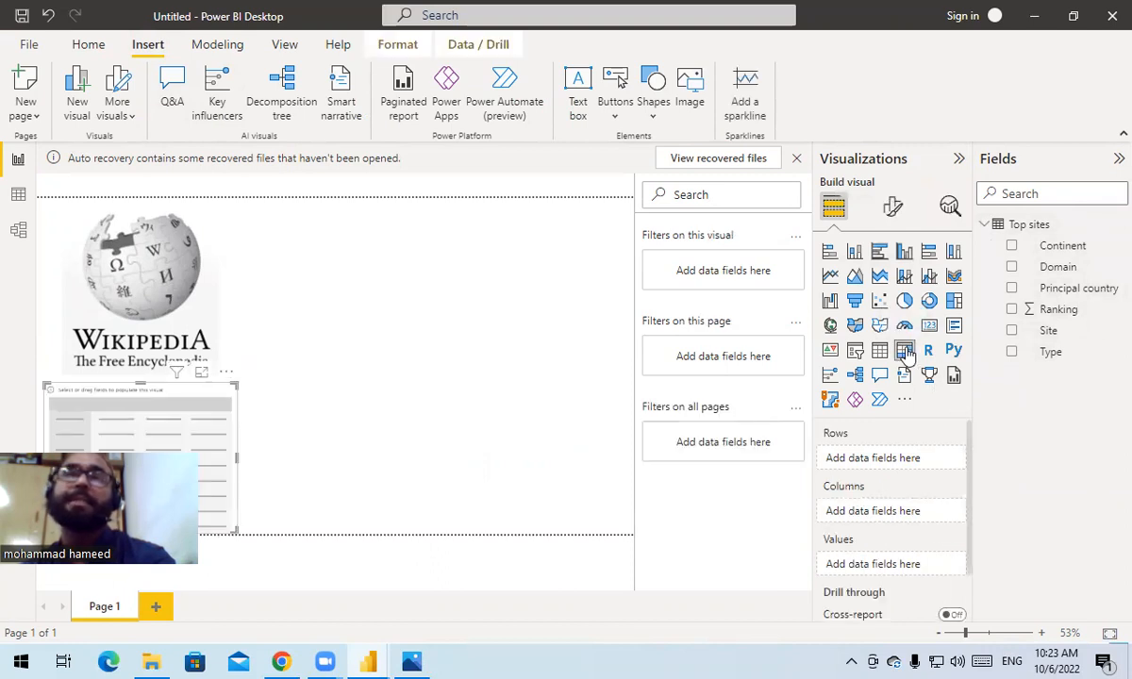
{"action": "left_click_drag", "start_coordinate": [174, 410], "coordinate": [399, 285]}
{"action": "left_click_drag", "start_coordinate": [459, 326], "coordinate": [573, 351]}
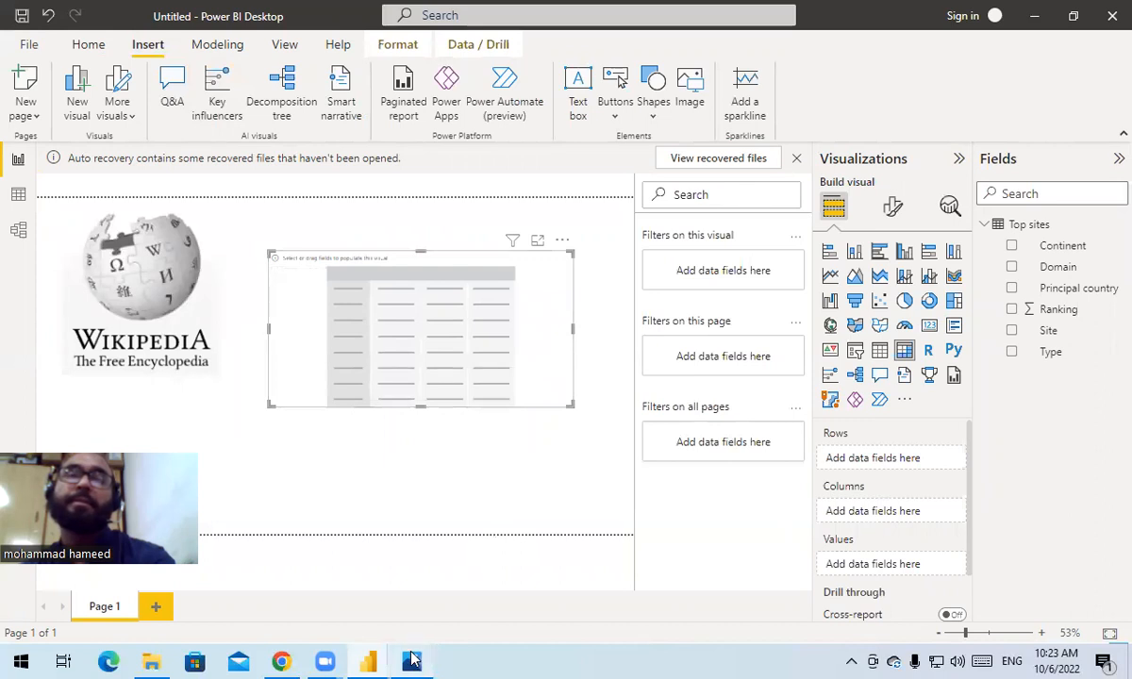
Check the layout in 3.png and fill the matrix with Type as rows, Continent as columns and Ranking as values
{"action": "left_click", "coordinate": [413, 659]}
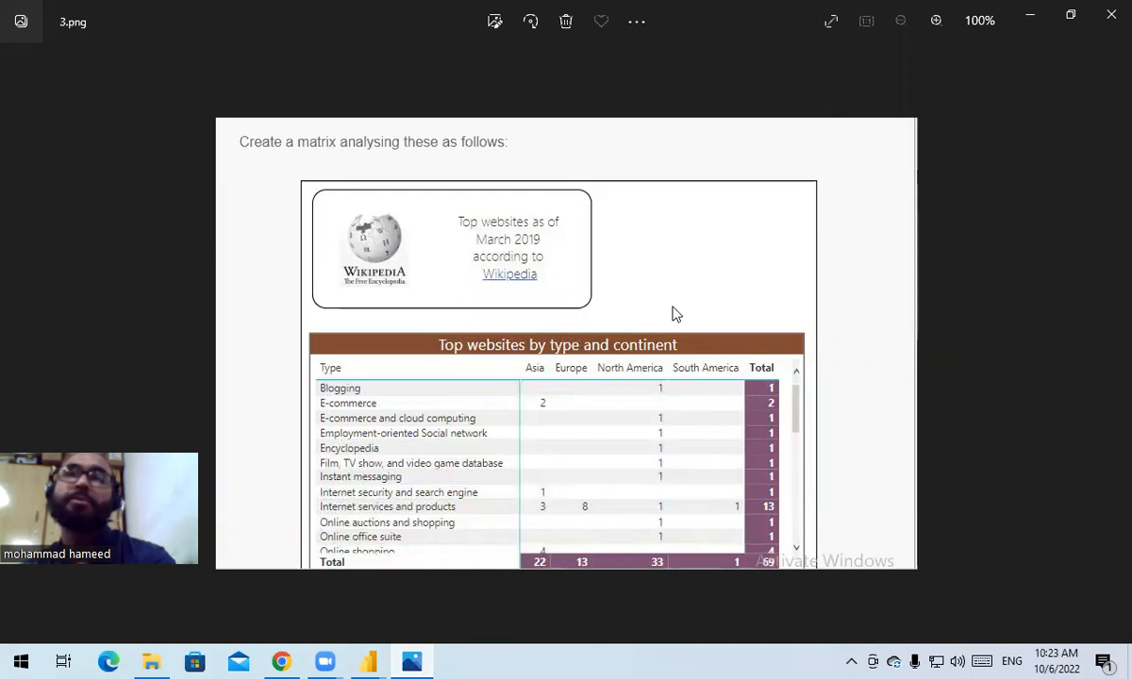
{"action": "left_click", "coordinate": [1032, 16]}
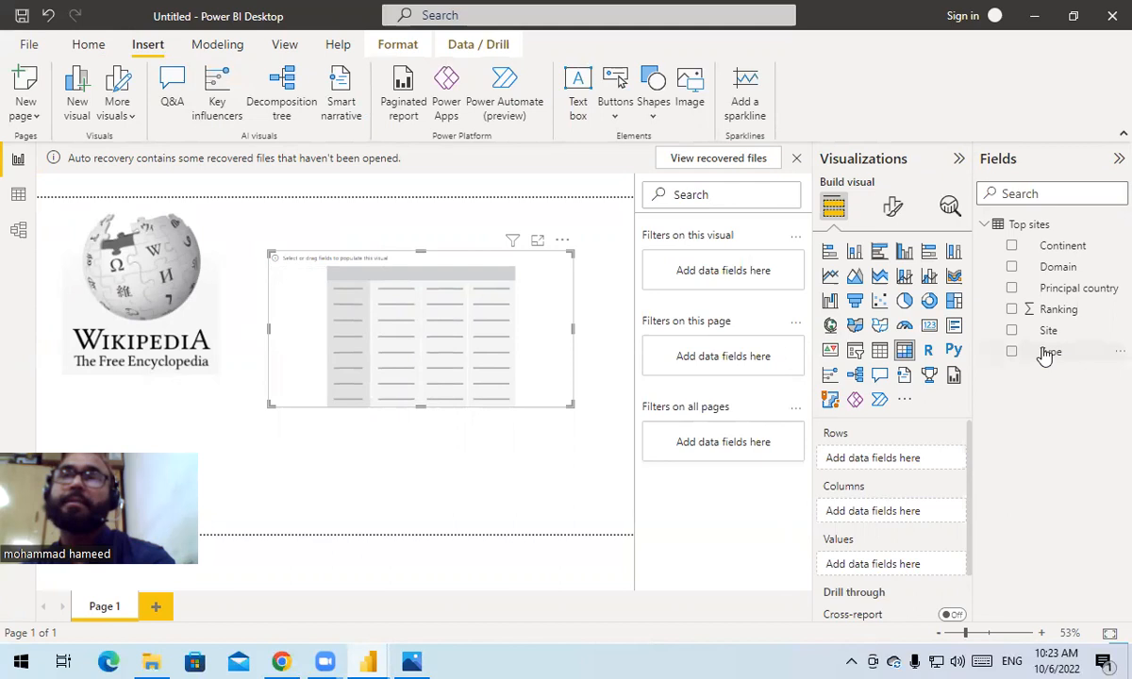
{"action": "left_click_drag", "start_coordinate": [1046, 355], "coordinate": [868, 460]}
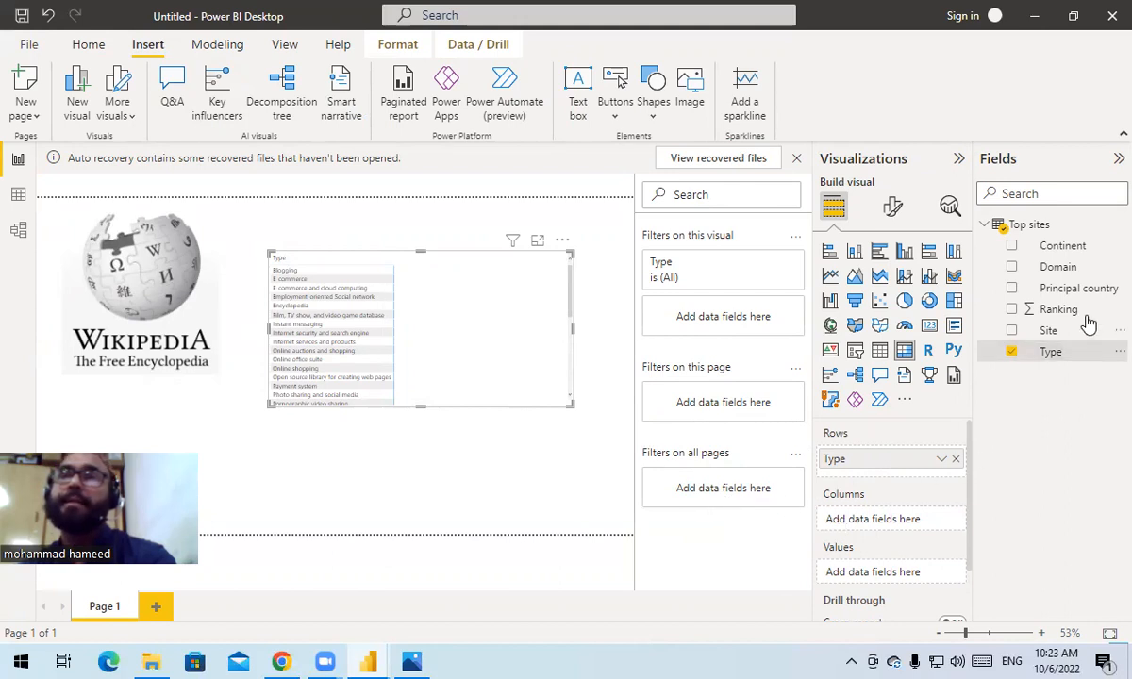
{"action": "left_click_drag", "start_coordinate": [1066, 250], "coordinate": [882, 526]}
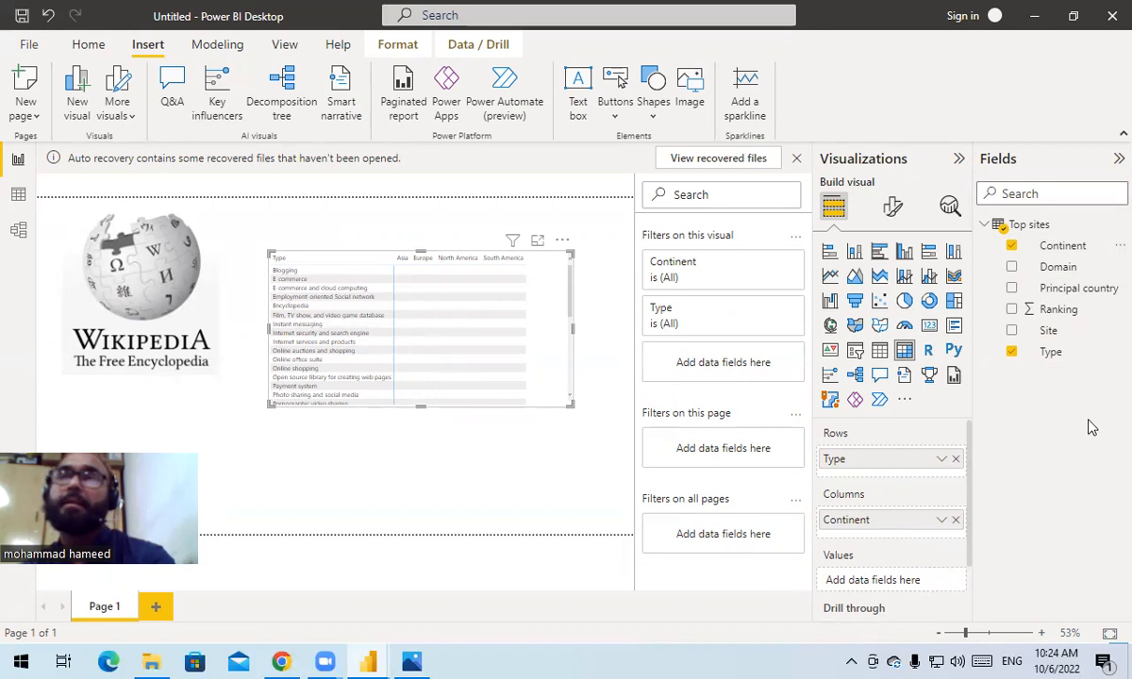
{"action": "left_click_drag", "start_coordinate": [1034, 309], "coordinate": [906, 591]}
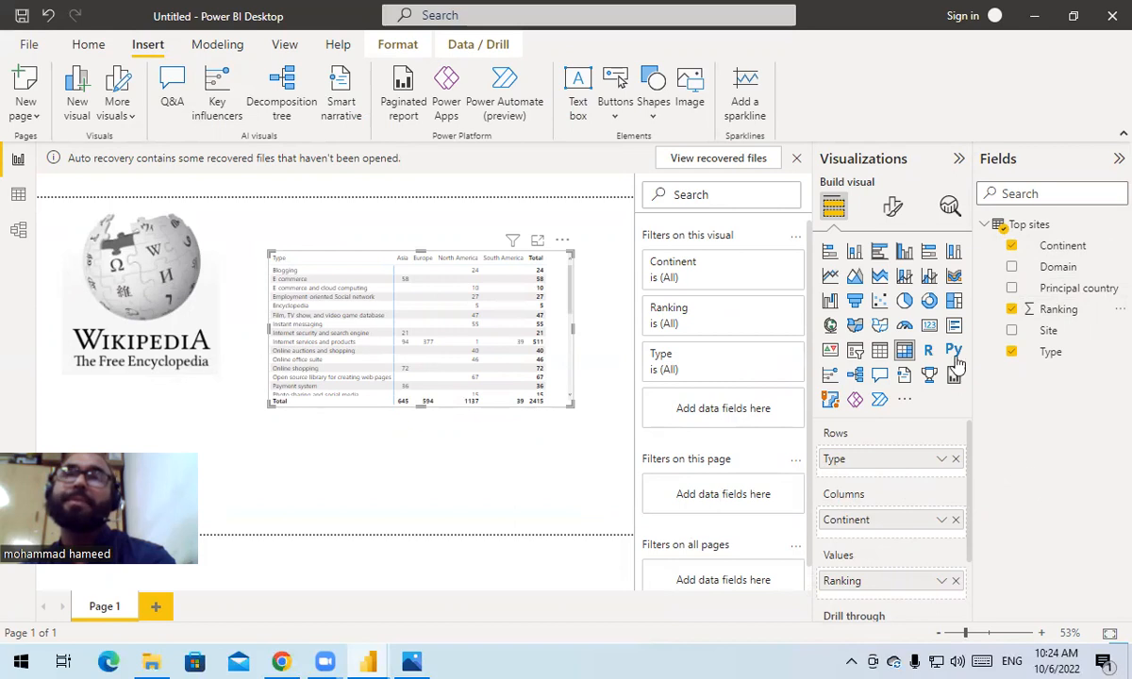
Examine the matrix's visual formatting options and its field settings
{"action": "left_click", "coordinate": [895, 206]}
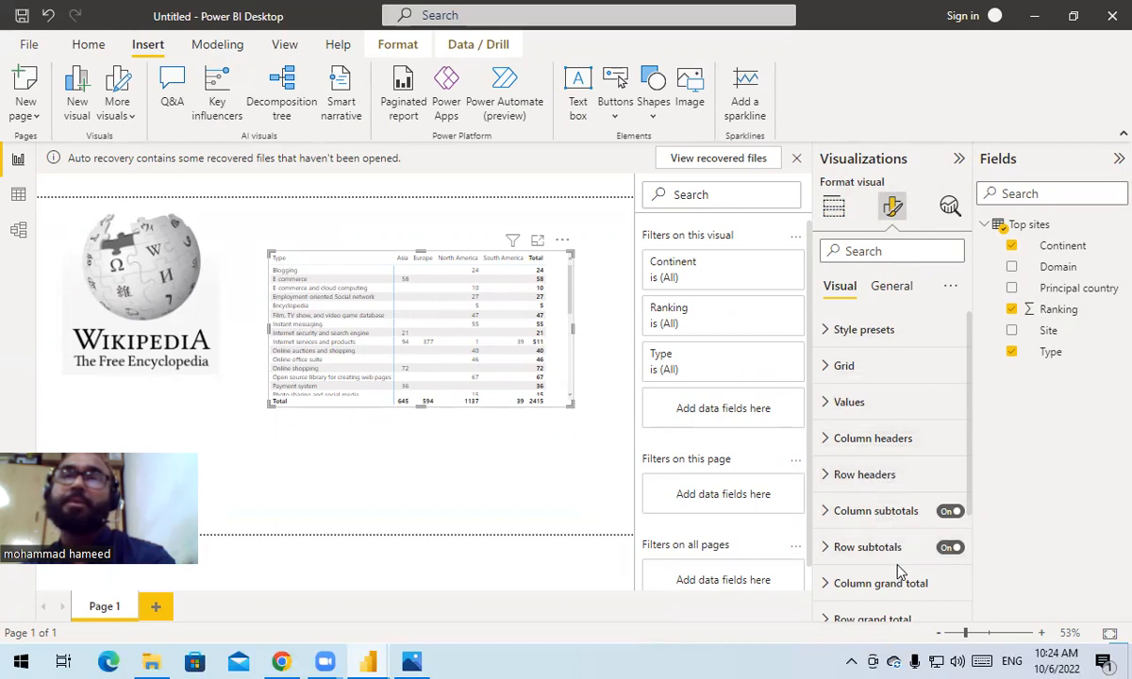
{"action": "scroll", "coordinate": [901, 574], "scroll_direction": "down", "scroll_amount": 3}
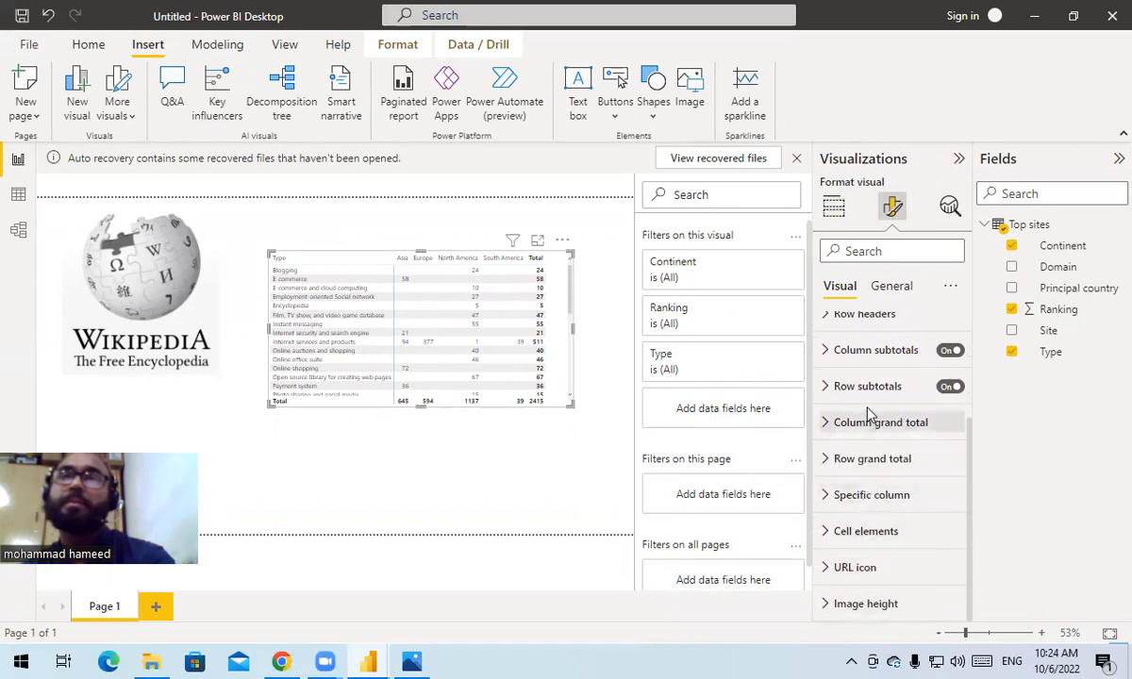
{"action": "scroll", "coordinate": [868, 371], "scroll_direction": "up", "scroll_amount": 2}
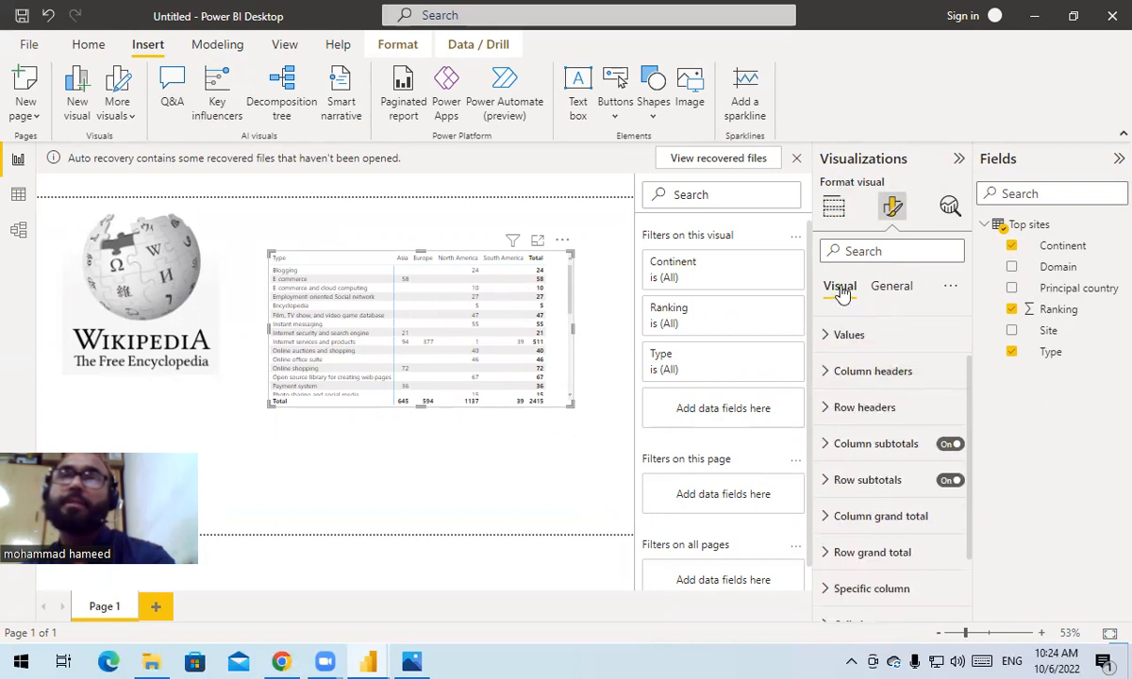
{"action": "left_click", "coordinate": [835, 209]}
{"action": "scroll", "coordinate": [896, 528], "scroll_direction": "down", "scroll_amount": 1}
{"action": "scroll", "coordinate": [897, 528], "scroll_direction": "down", "scroll_amount": 1}
{"action": "scroll", "coordinate": [892, 534], "scroll_direction": "down", "scroll_amount": 1}
{"action": "scroll", "coordinate": [892, 536], "scroll_direction": "up", "scroll_amount": 2}
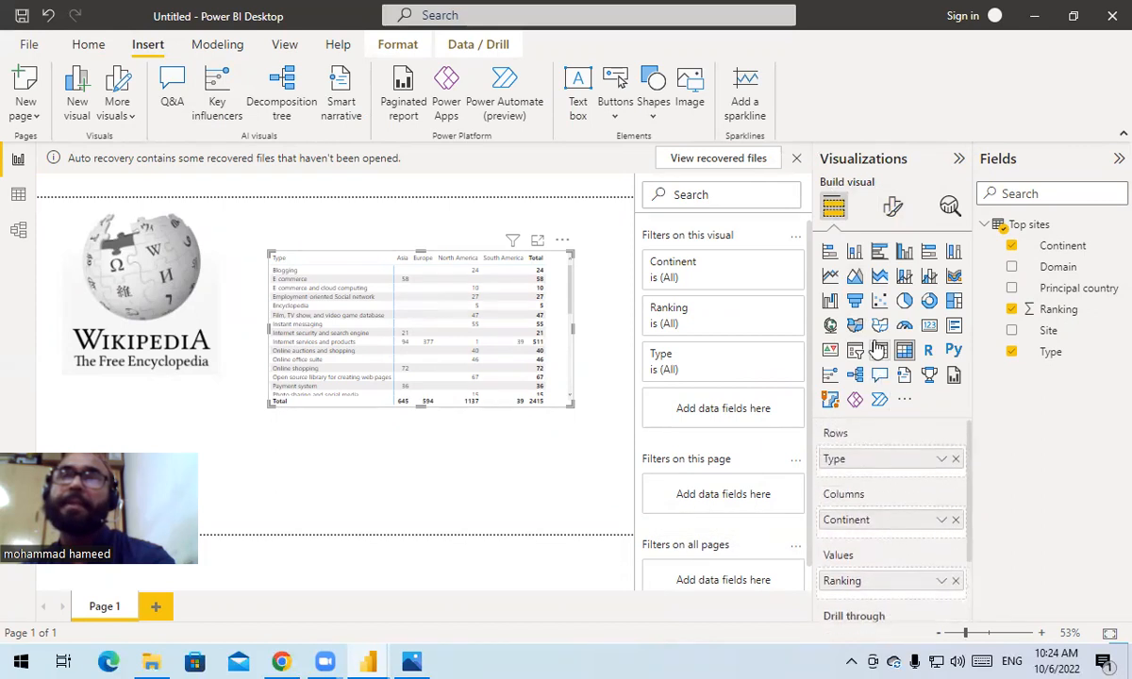
{"action": "left_click", "coordinate": [892, 209]}
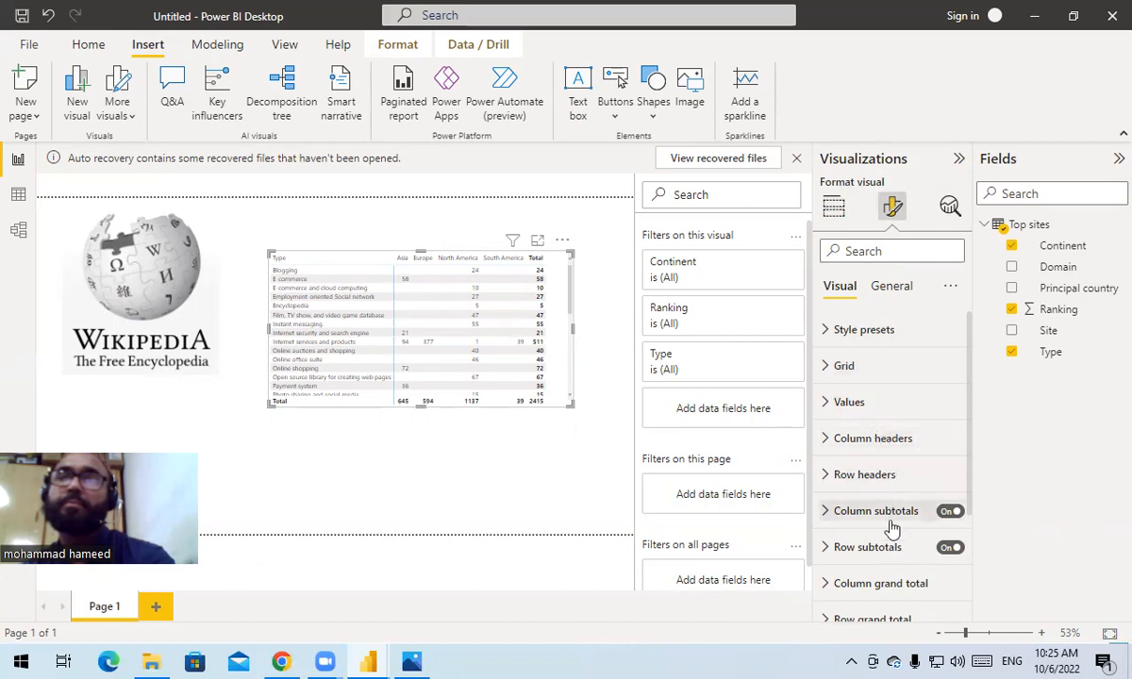
{"action": "scroll", "coordinate": [894, 541], "scroll_direction": "down", "scroll_amount": 3}
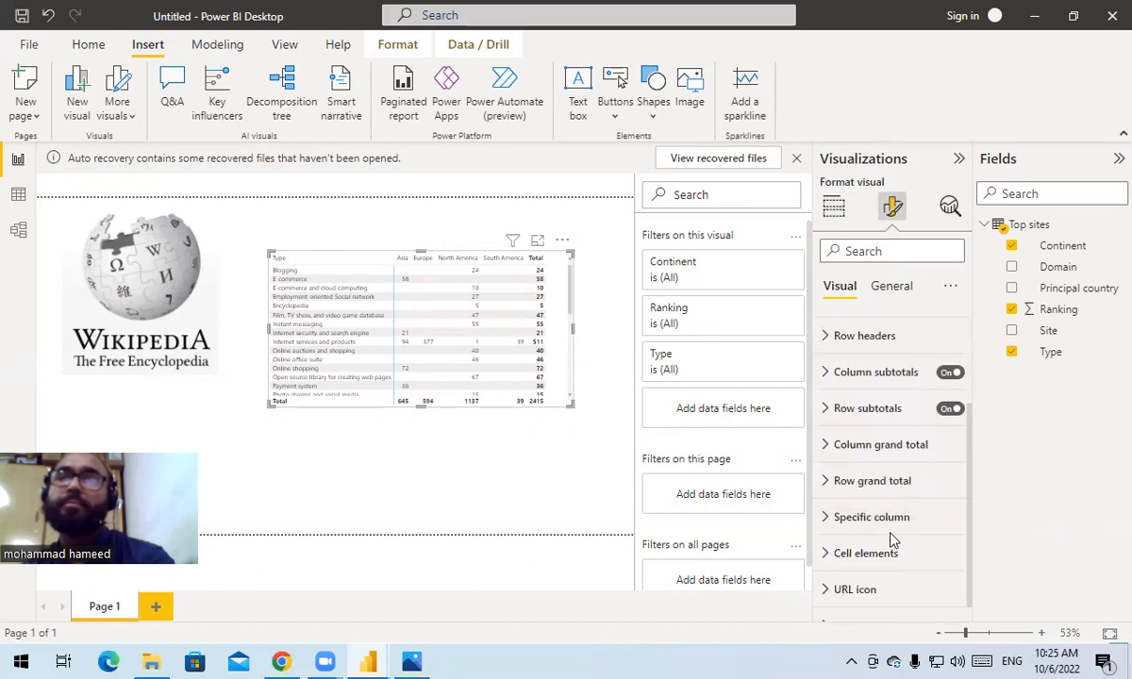
{"action": "scroll", "coordinate": [890, 538], "scroll_direction": "down", "scroll_amount": 1}
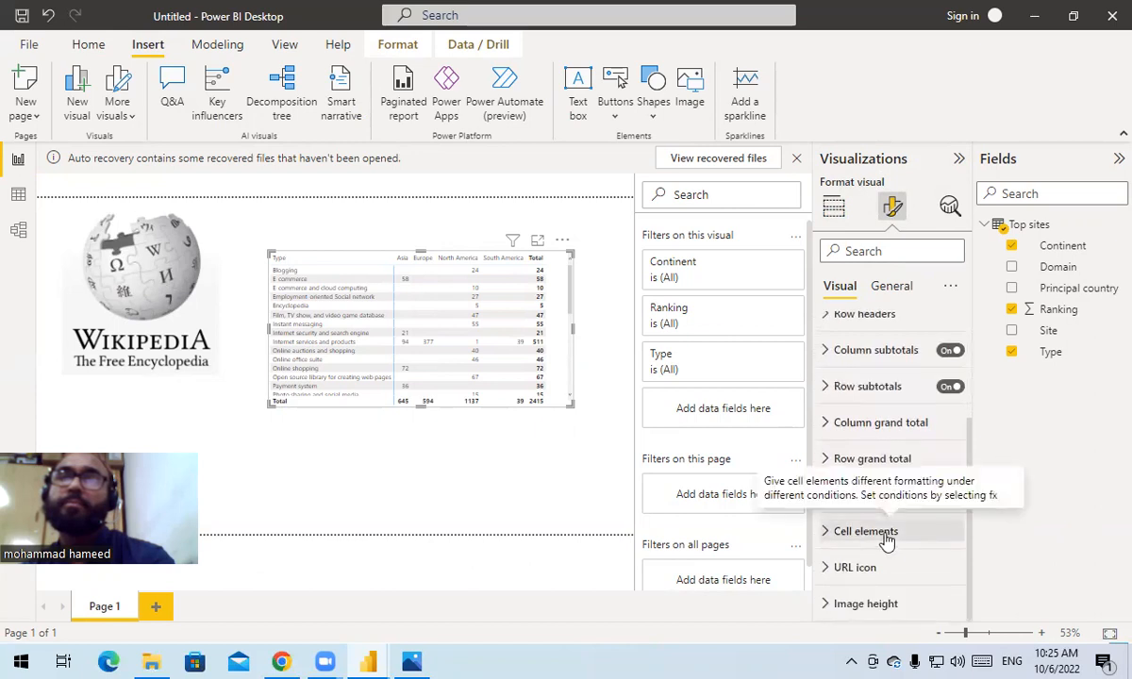
{"action": "scroll", "coordinate": [887, 538], "scroll_direction": "up", "scroll_amount": 4}
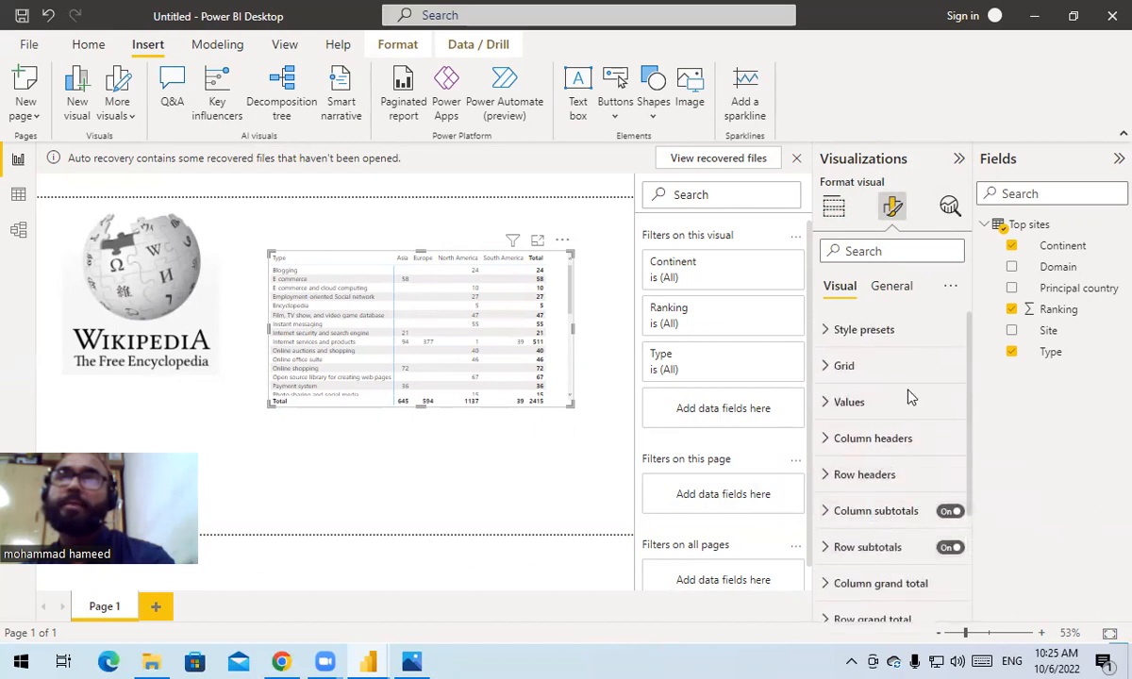
Turn on the matrix's title, open its title settings and check the title wording in 3.png
{"action": "left_click", "coordinate": [895, 287]}
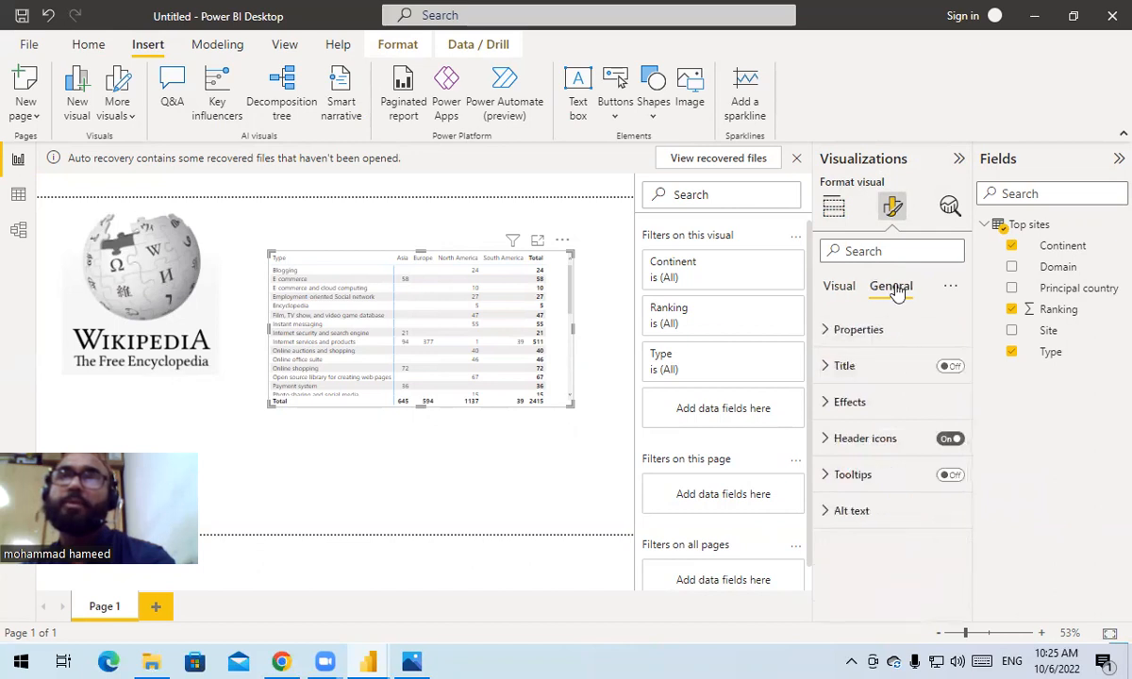
{"action": "left_click", "coordinate": [952, 370]}
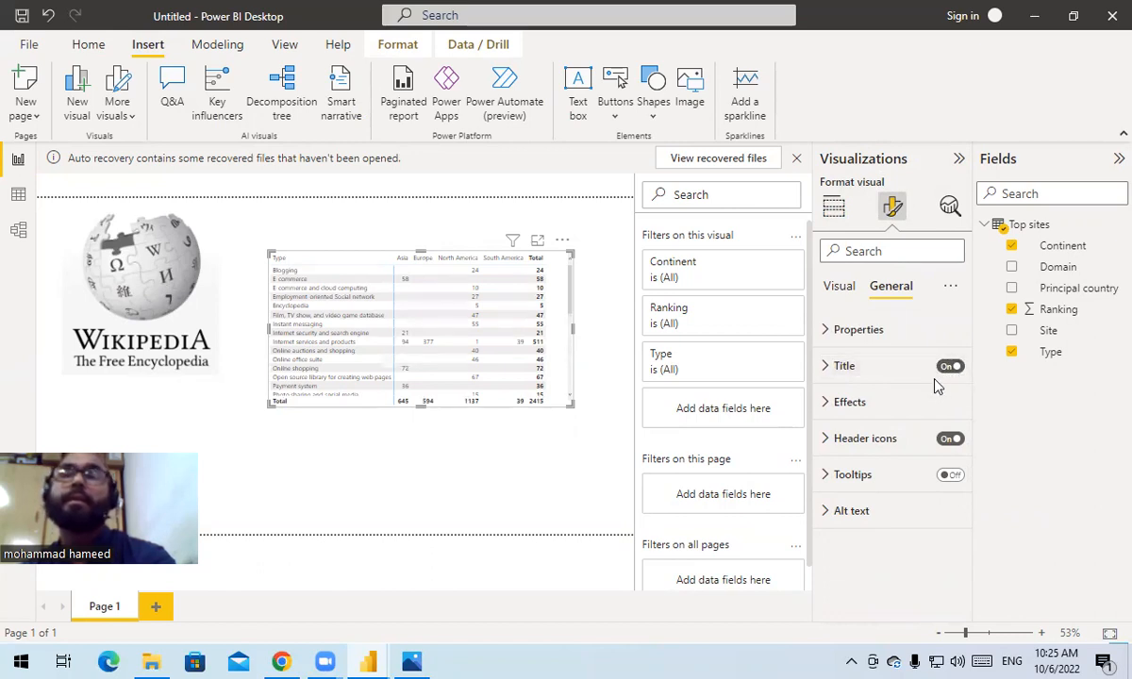
{"action": "left_click", "coordinate": [824, 367]}
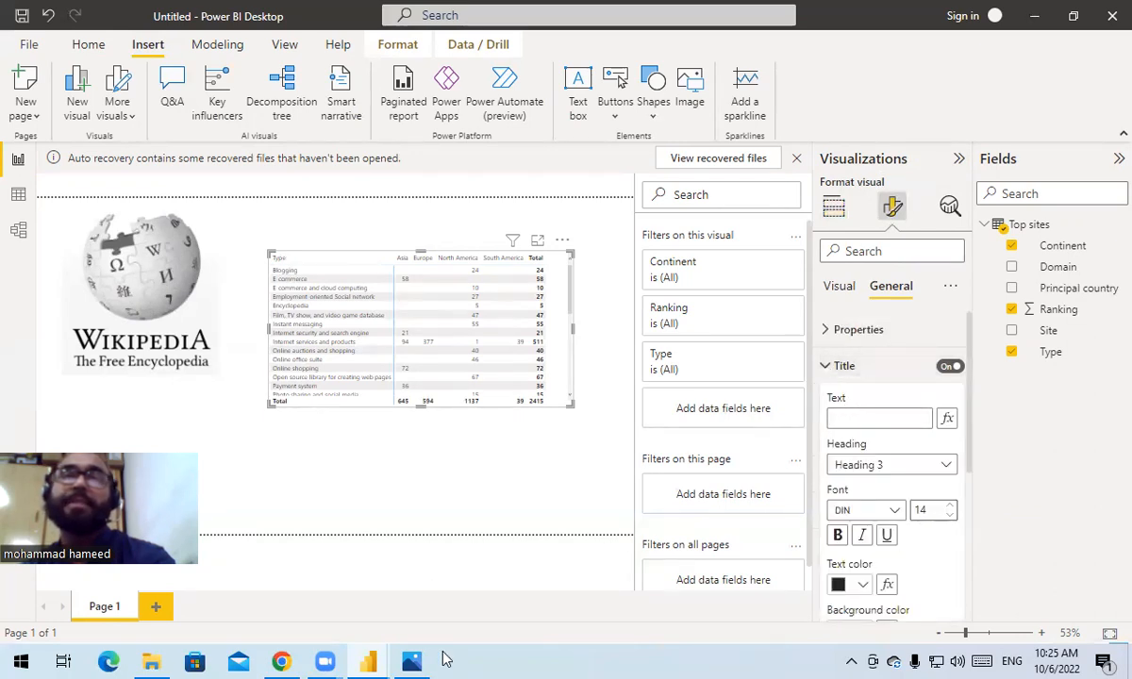
{"action": "left_click", "coordinate": [409, 661]}
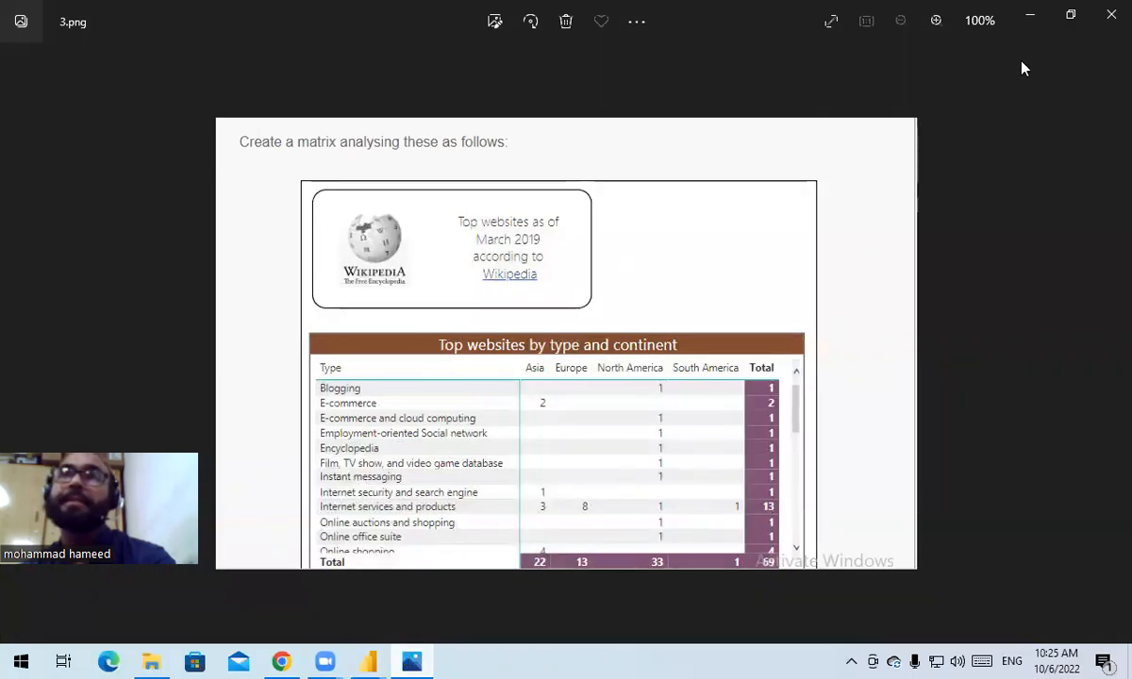
{"action": "left_click", "coordinate": [1028, 16]}
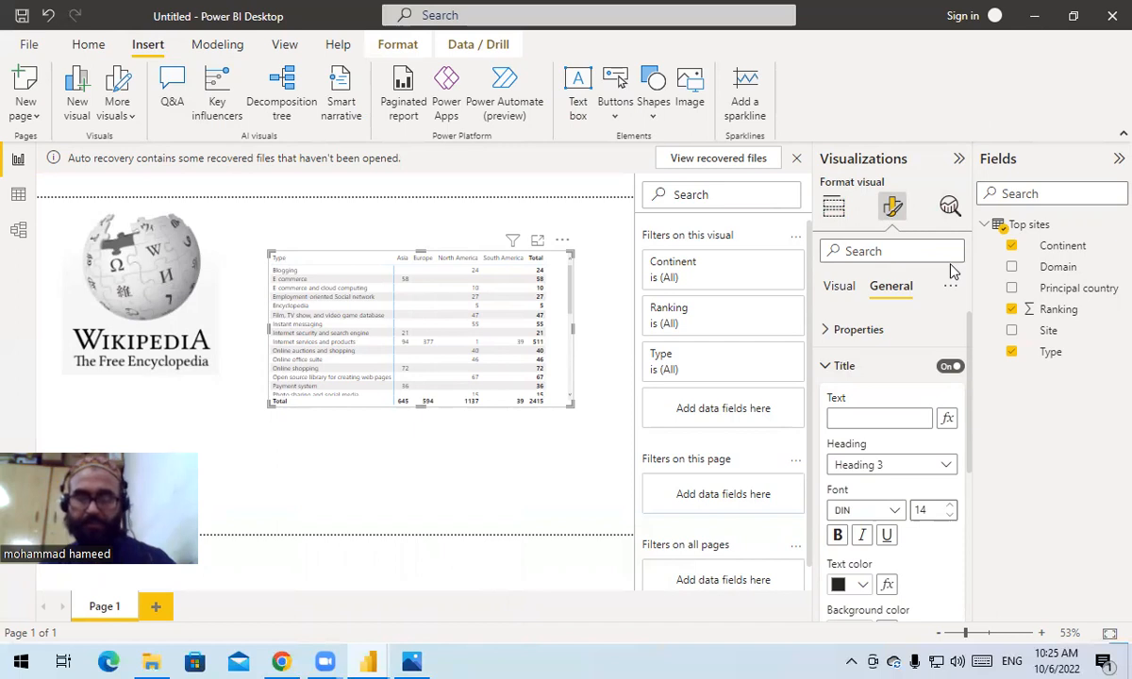
Set the matrix's title text to "top websites by type and continent"
{"action": "type", "text": "top "}
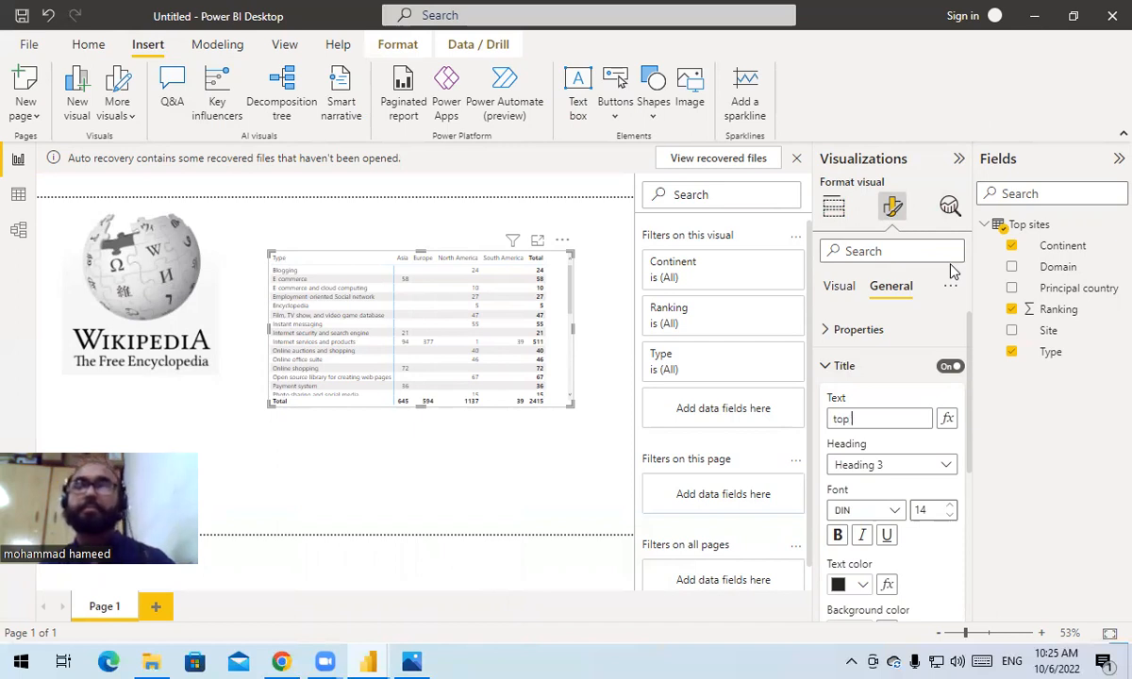
{"action": "type", "text": "wa"}
{"action": "key", "text": "BackSpace"}
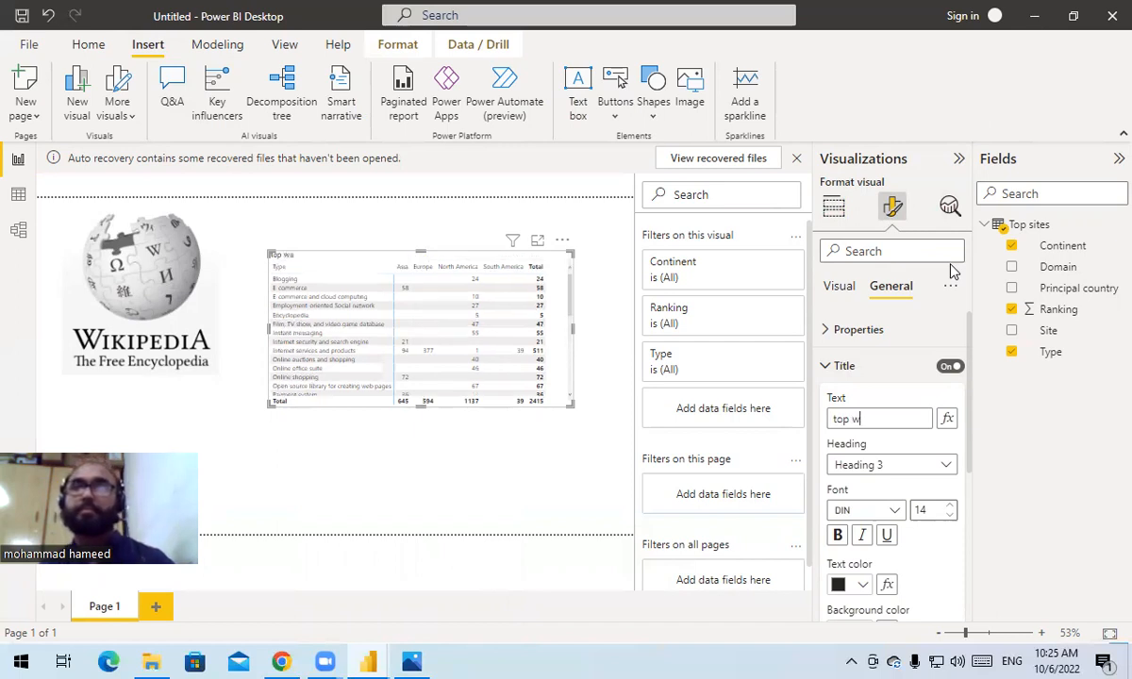
{"action": "type", "text": "ev"}
{"action": "key", "text": "BackSpace"}
{"action": "type", "text": "n"}
{"action": "key", "text": "BackSpace"}
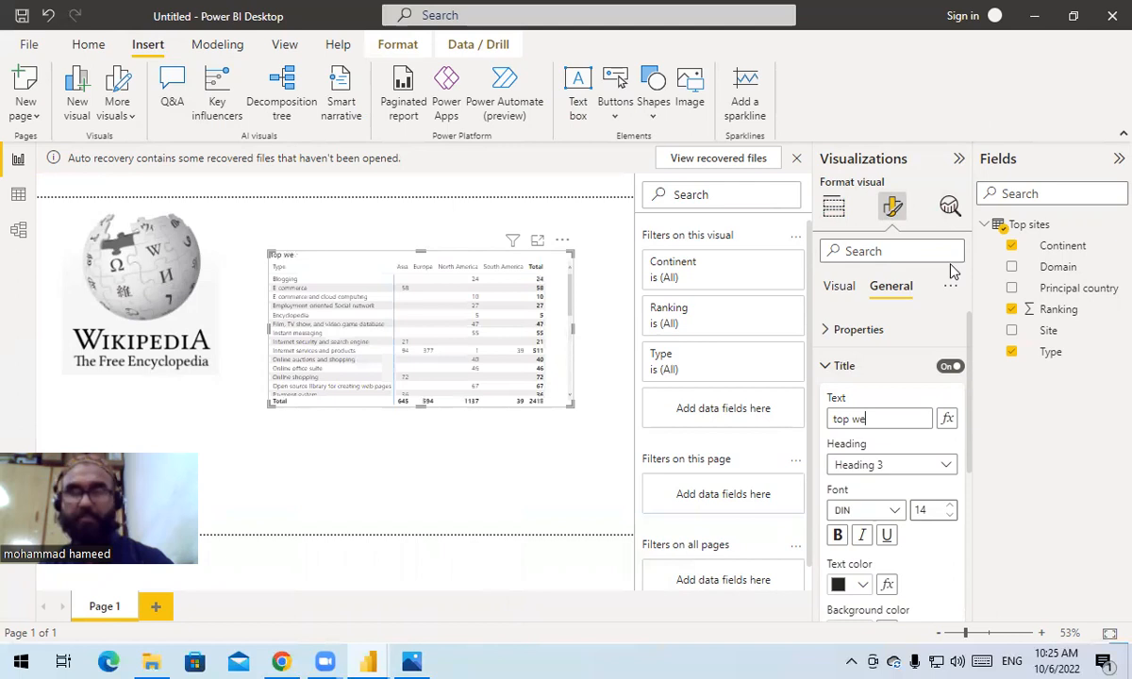
{"action": "type", "text": "bx"}
{"action": "key", "text": "BackSpace"}
{"action": "type", "text": "xs"}
{"action": "key", "text": "BackSpace"}
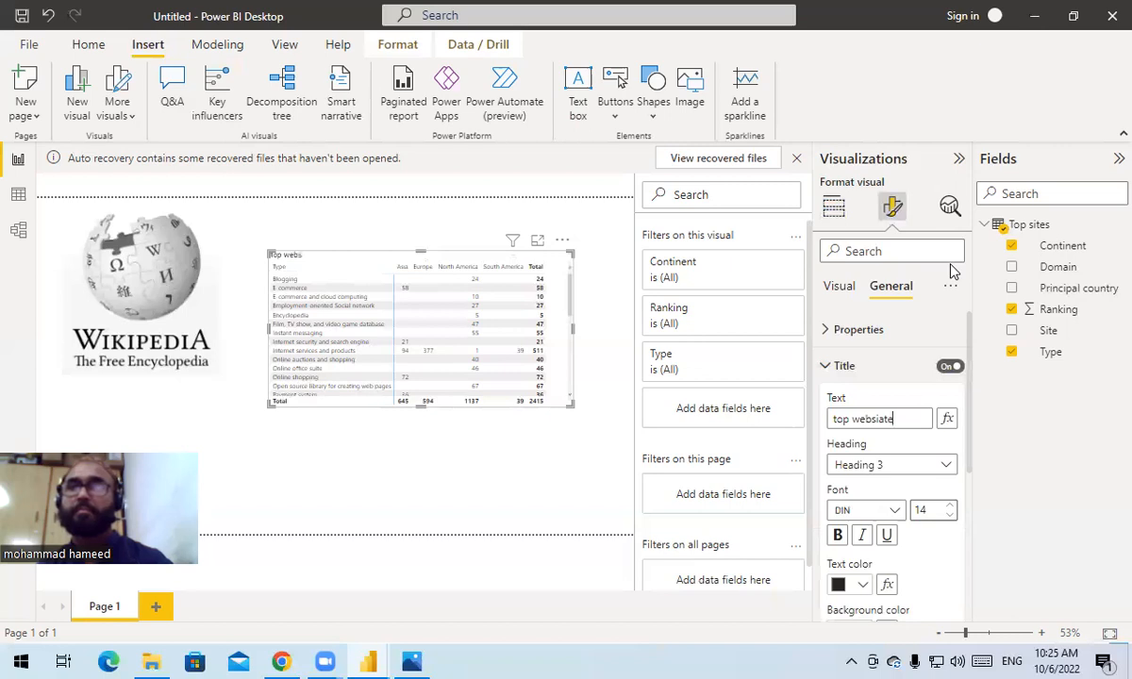
{"action": "type", "text": "tes by t"}
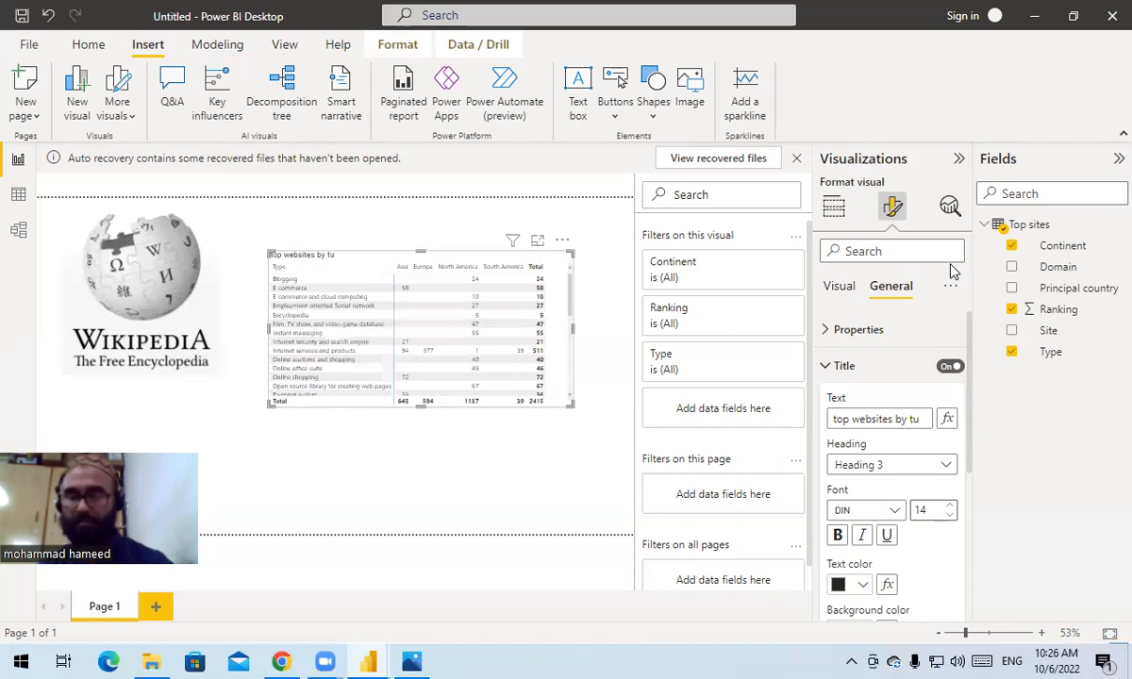
{"action": "type", "text": "ype and"}
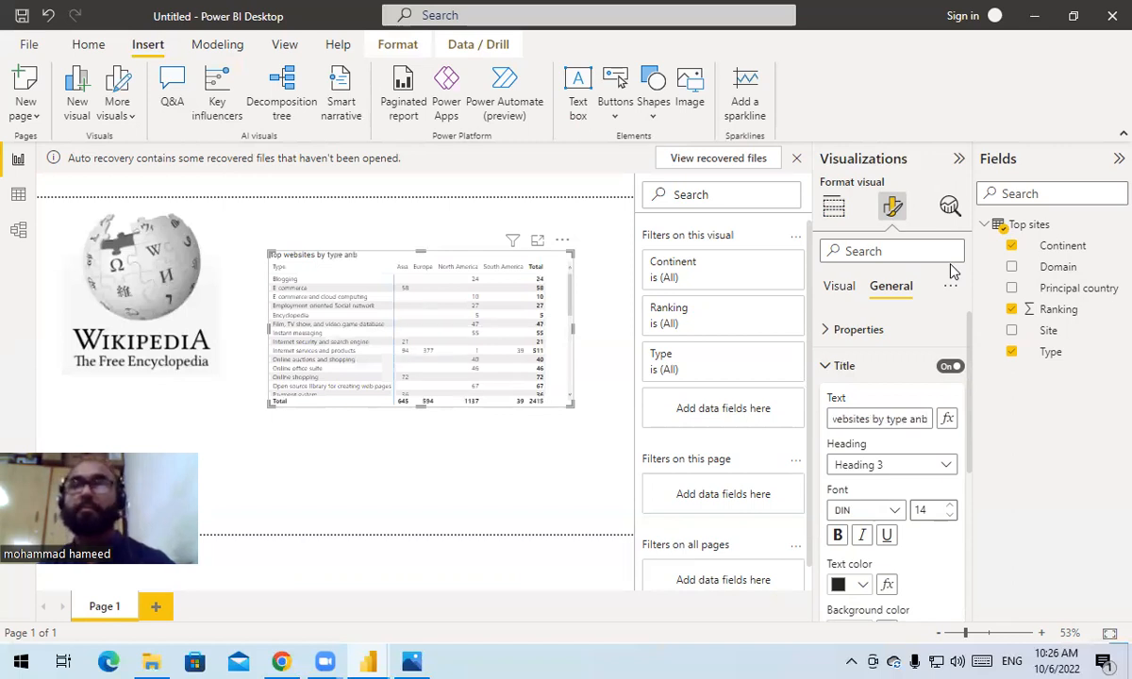
{"action": "type", "text": " co"}
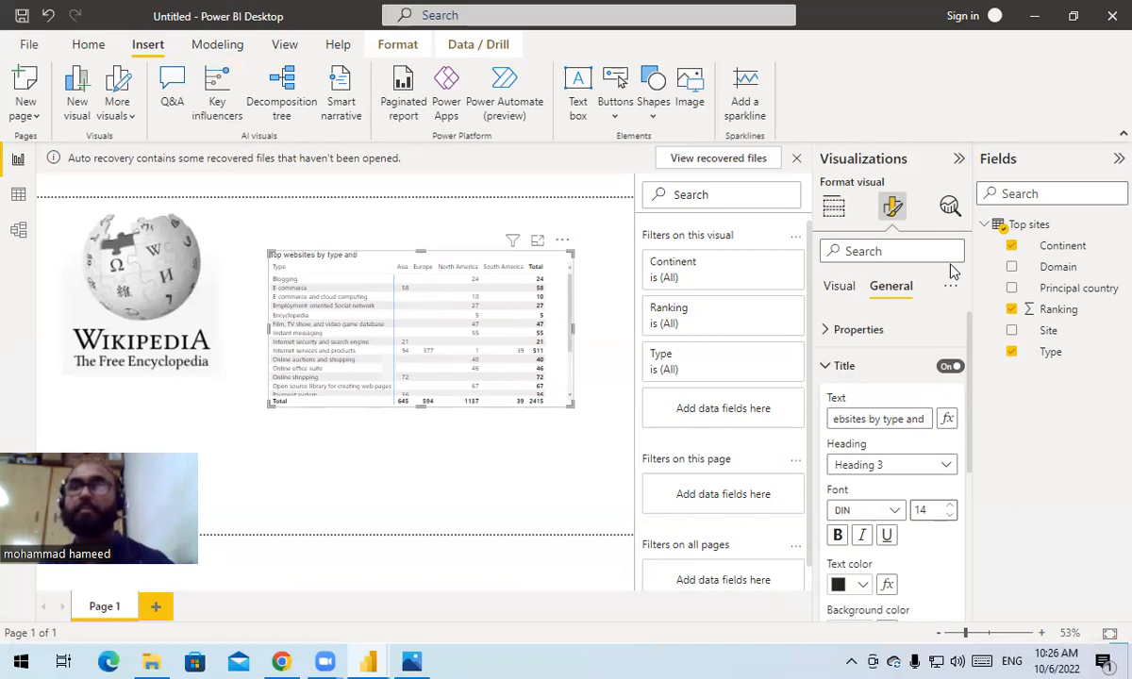
{"action": "type", "text": "nt"}
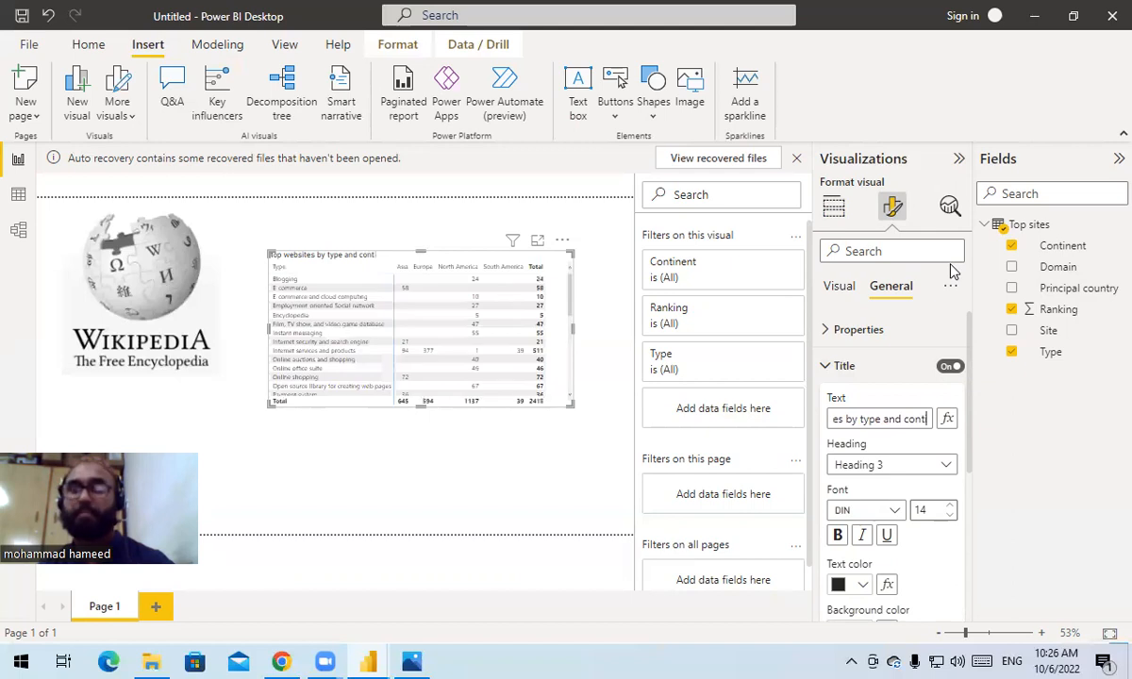
{"action": "type", "text": "inen"}
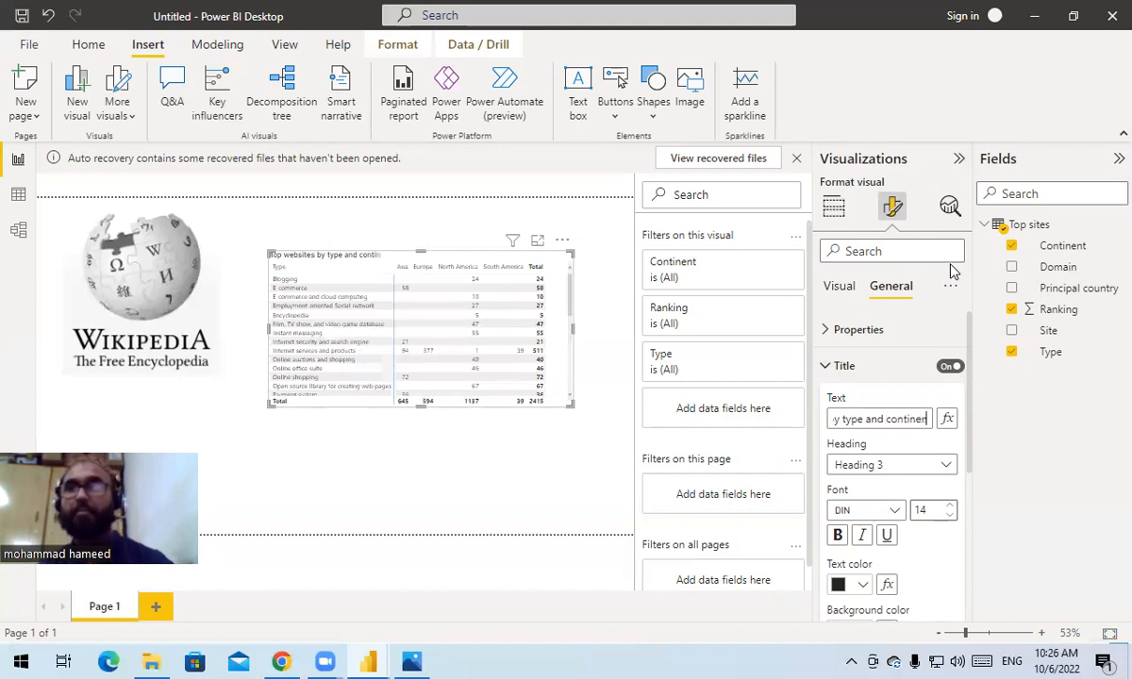
{"action": "type", "text": "t"}
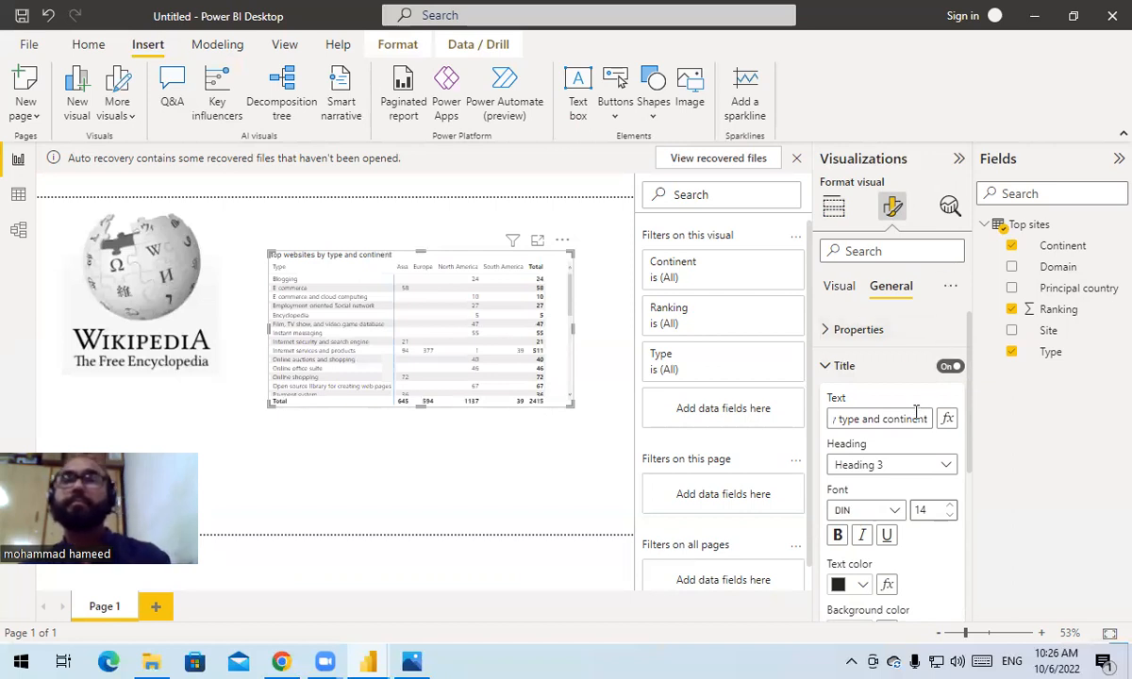
Set the matrix title's heading level to Heading 2 and its font size to 20
{"action": "left_click", "coordinate": [946, 467]}
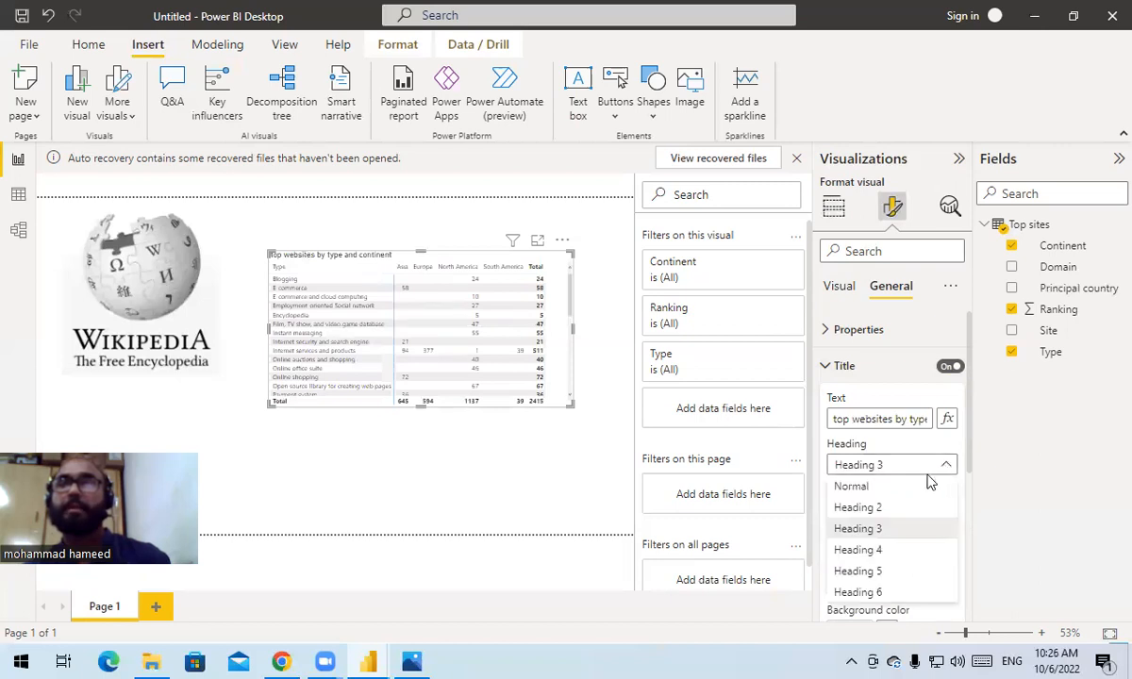
{"action": "left_click", "coordinate": [895, 511]}
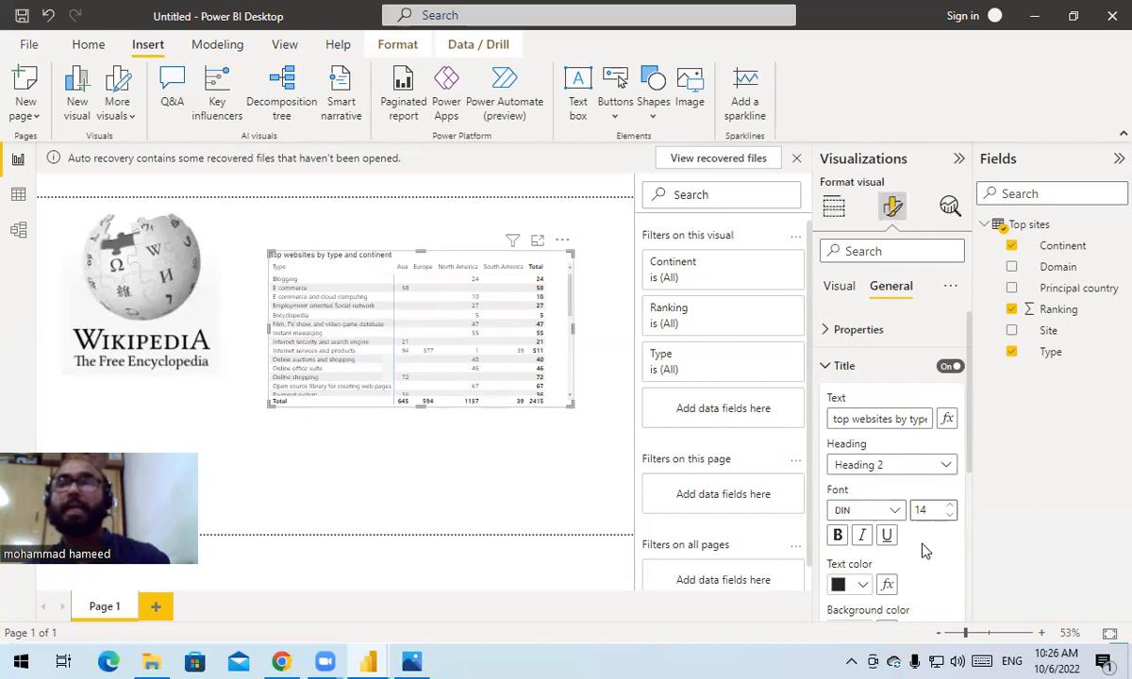
{"action": "left_click", "coordinate": [949, 505]}
{"action": "left_click", "coordinate": [949, 506]}
{"action": "left_click", "coordinate": [950, 505]}
{"action": "left_click", "coordinate": [949, 506]}
{"action": "left_click", "coordinate": [949, 506]}
{"action": "left_click", "coordinate": [949, 506]}
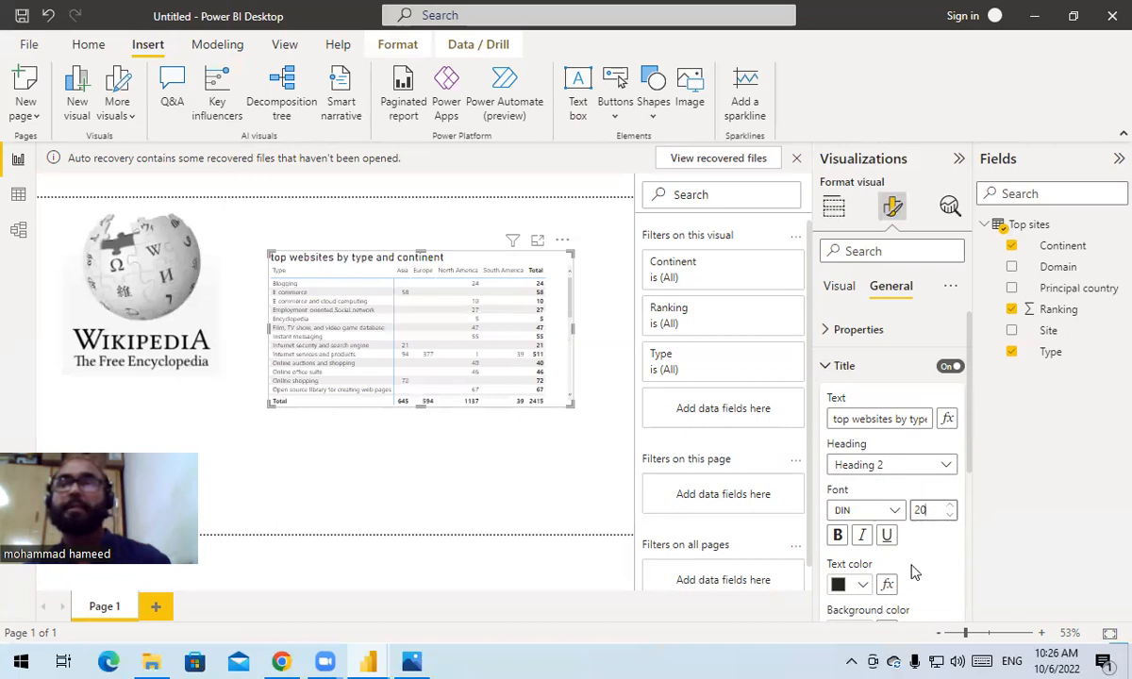
Following 3.png, give the matrix title a dark brown background and white text, and centre it horizontally
{"action": "scroll", "coordinate": [917, 570], "scroll_direction": "down", "scroll_amount": 2}
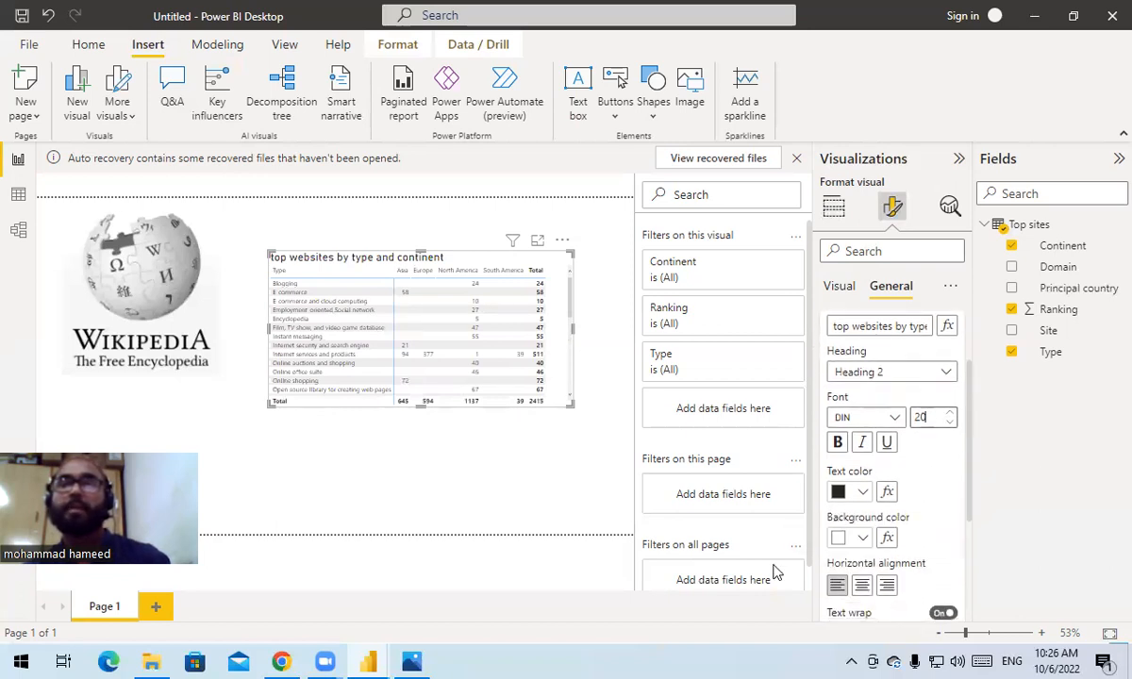
{"action": "left_click", "coordinate": [413, 660]}
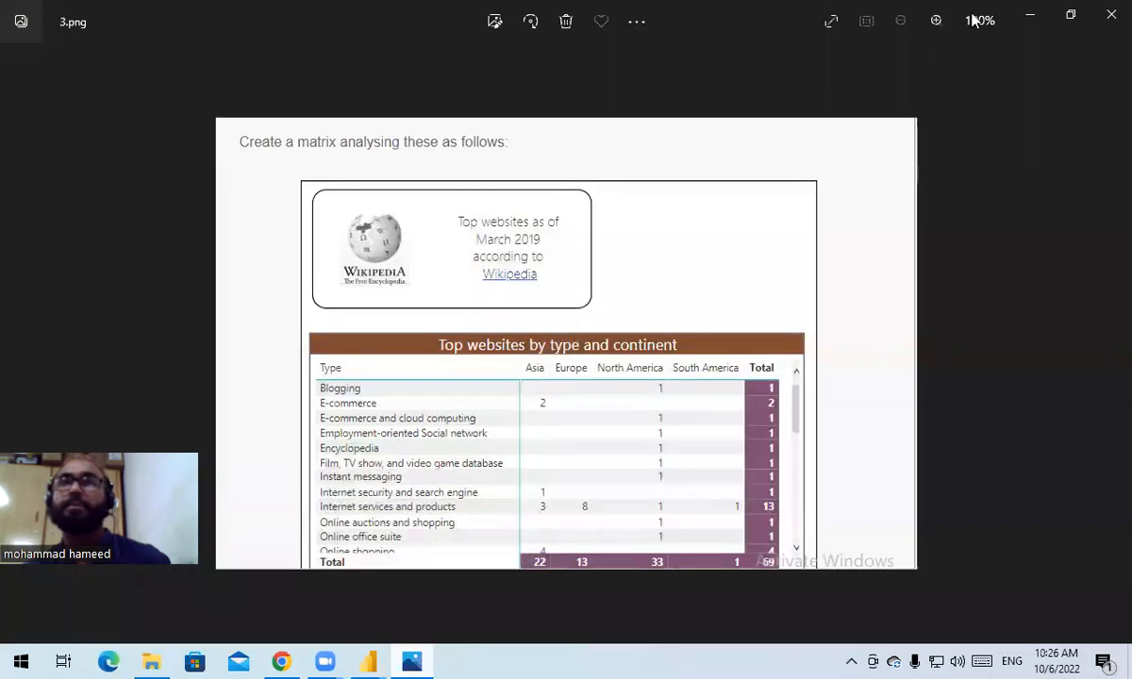
{"action": "left_click", "coordinate": [1032, 17]}
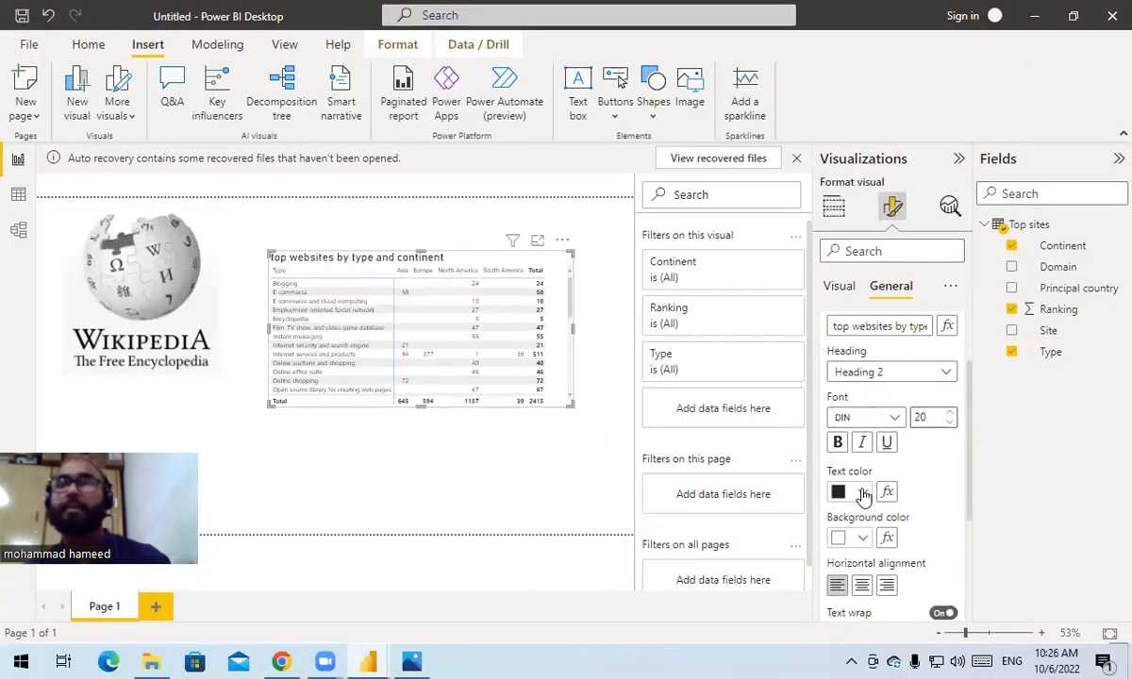
{"action": "left_click", "coordinate": [864, 538]}
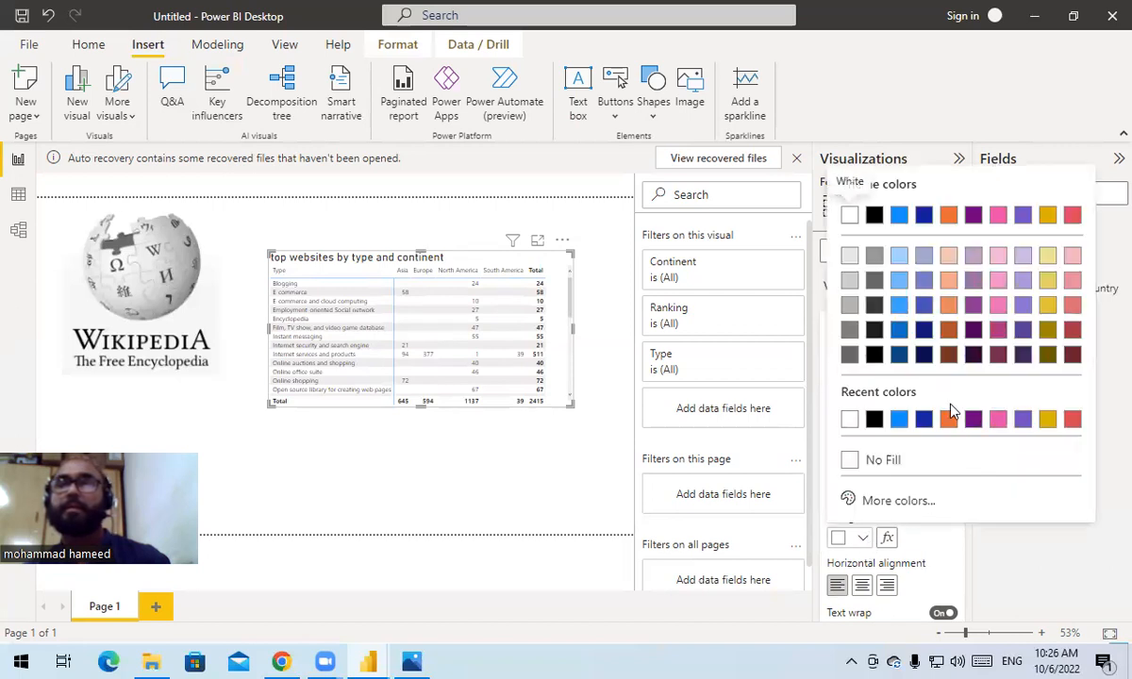
{"action": "left_click", "coordinate": [948, 356]}
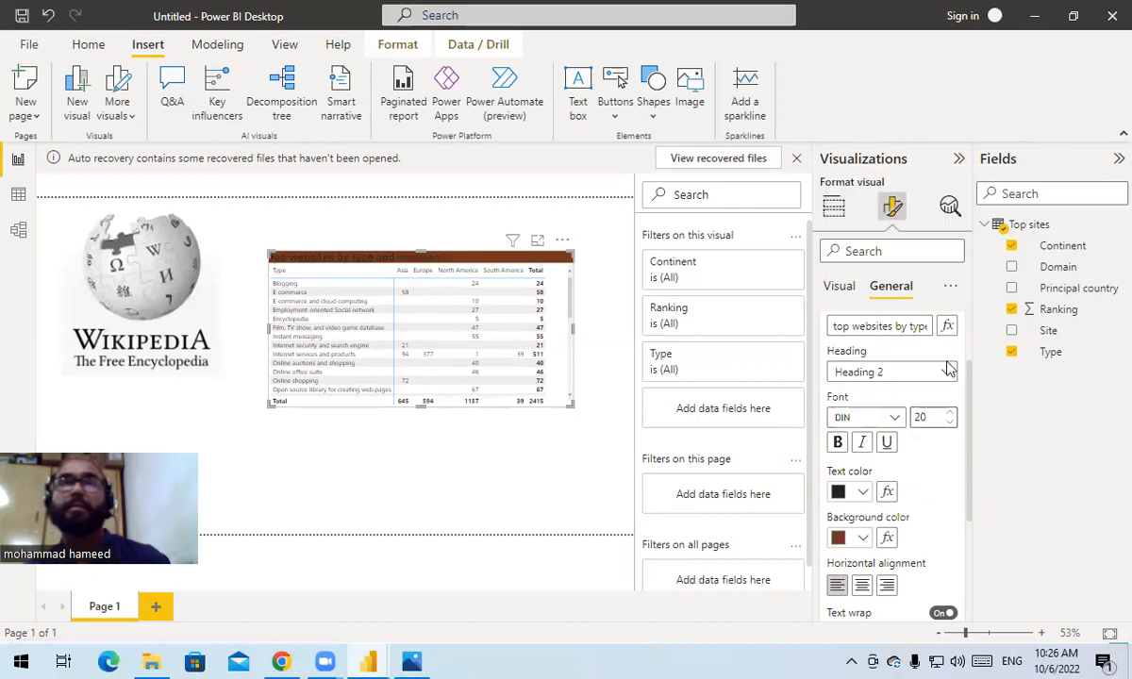
{"action": "left_click", "coordinate": [863, 493]}
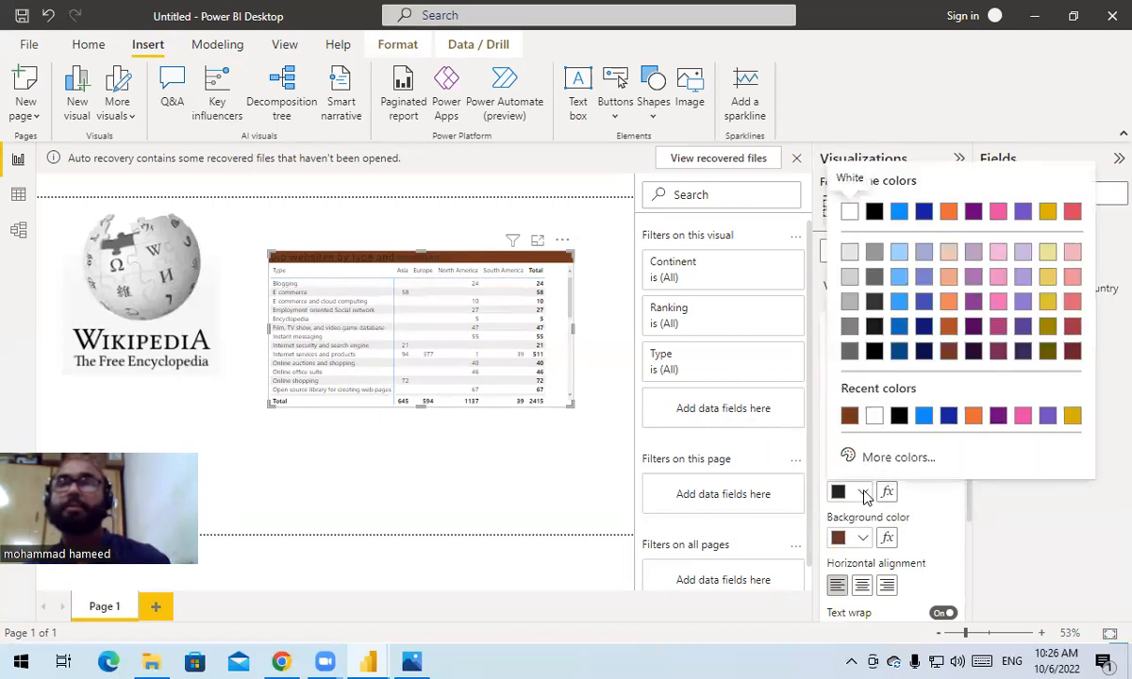
{"action": "left_click", "coordinate": [875, 416]}
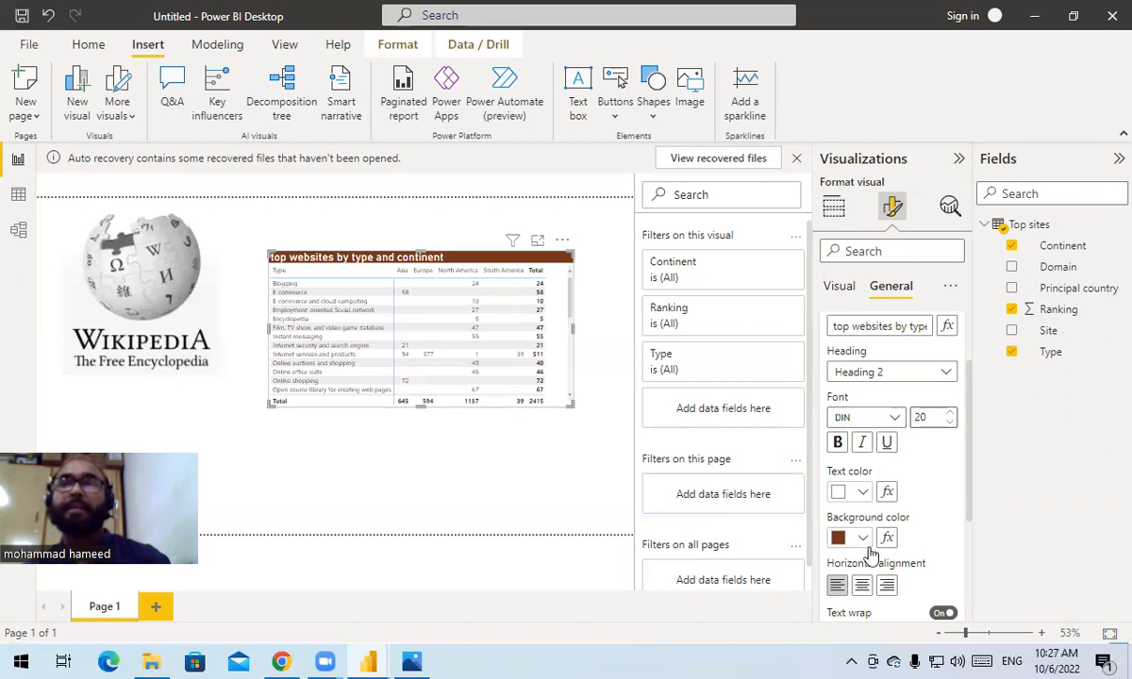
{"action": "left_click", "coordinate": [862, 586]}
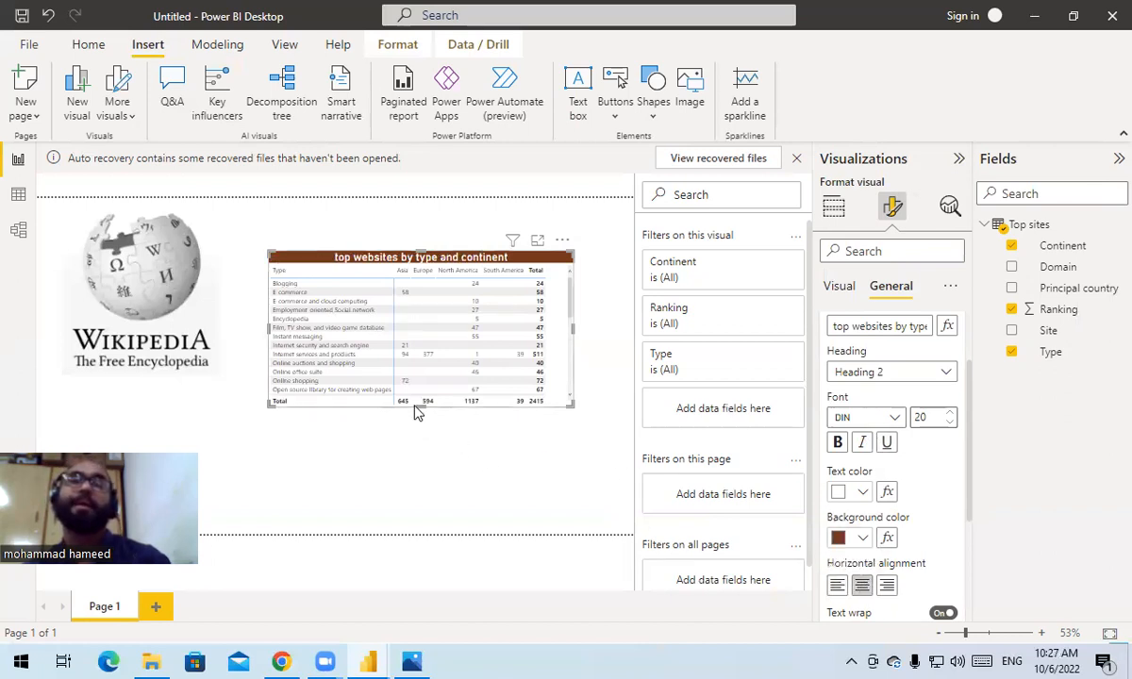
Enlarge the matrix downwards and widen it on both sides beside the Wikipedia logo
{"action": "left_click_drag", "start_coordinate": [421, 405], "coordinate": [433, 476]}
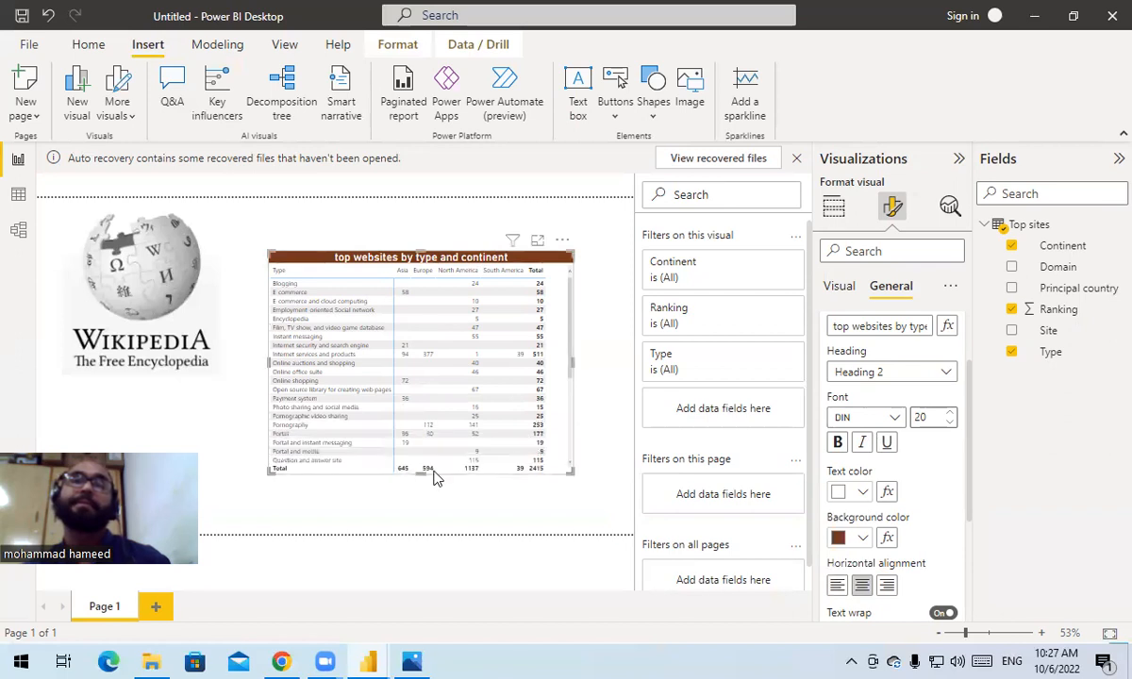
{"action": "left_click_drag", "start_coordinate": [575, 360], "coordinate": [608, 378]}
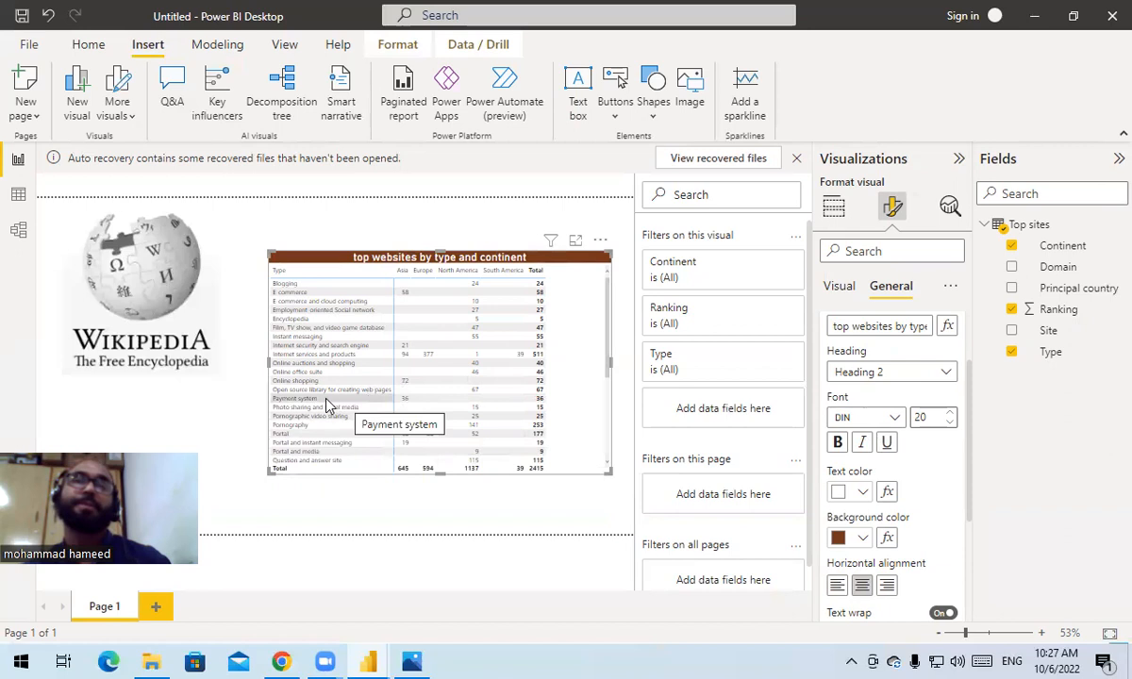
{"action": "left_click_drag", "start_coordinate": [268, 366], "coordinate": [244, 373]}
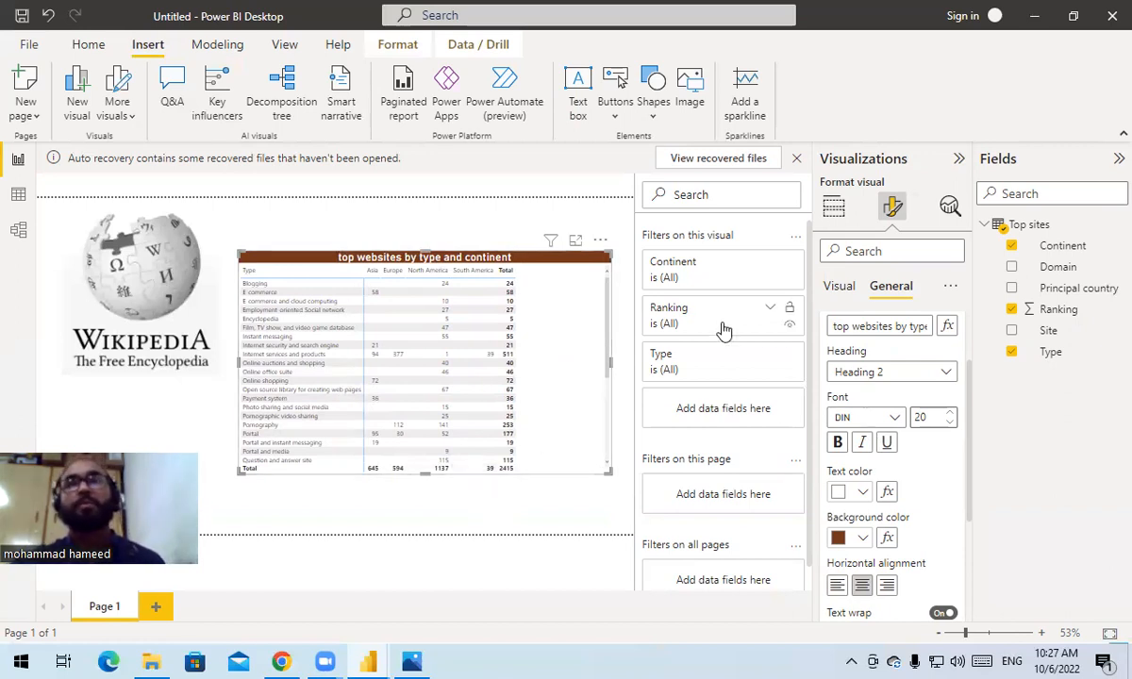
Close the untitled report without saving its changes, and keep the unopened recovered files
{"action": "left_click", "coordinate": [1111, 25]}
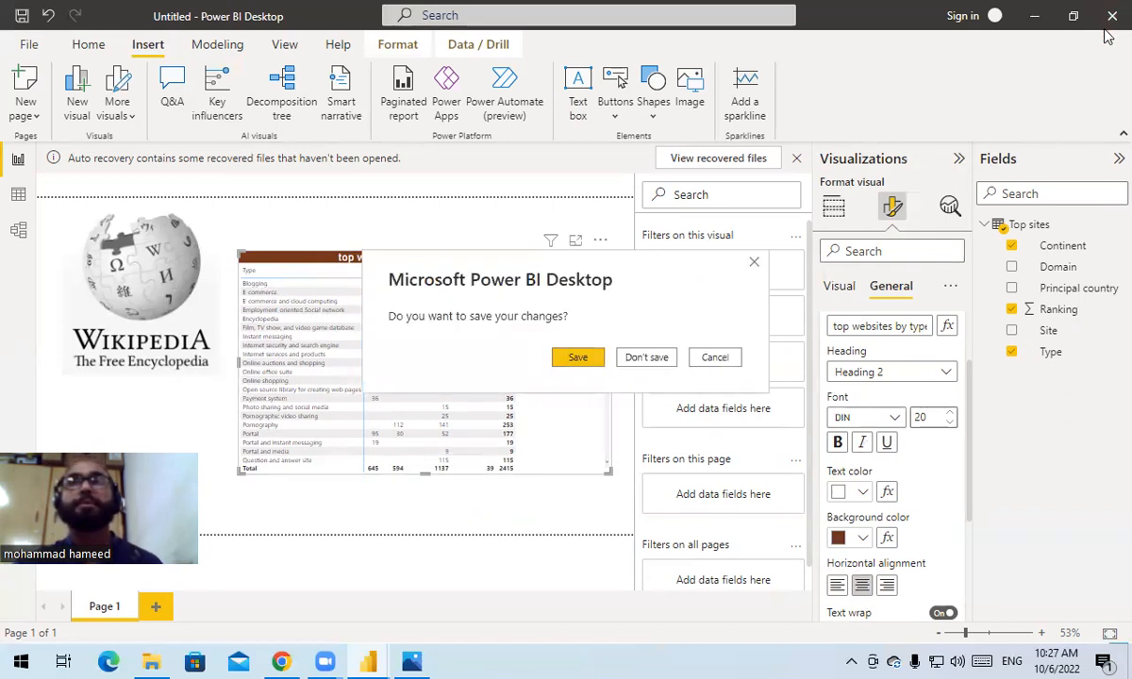
{"action": "left_click", "coordinate": [646, 362]}
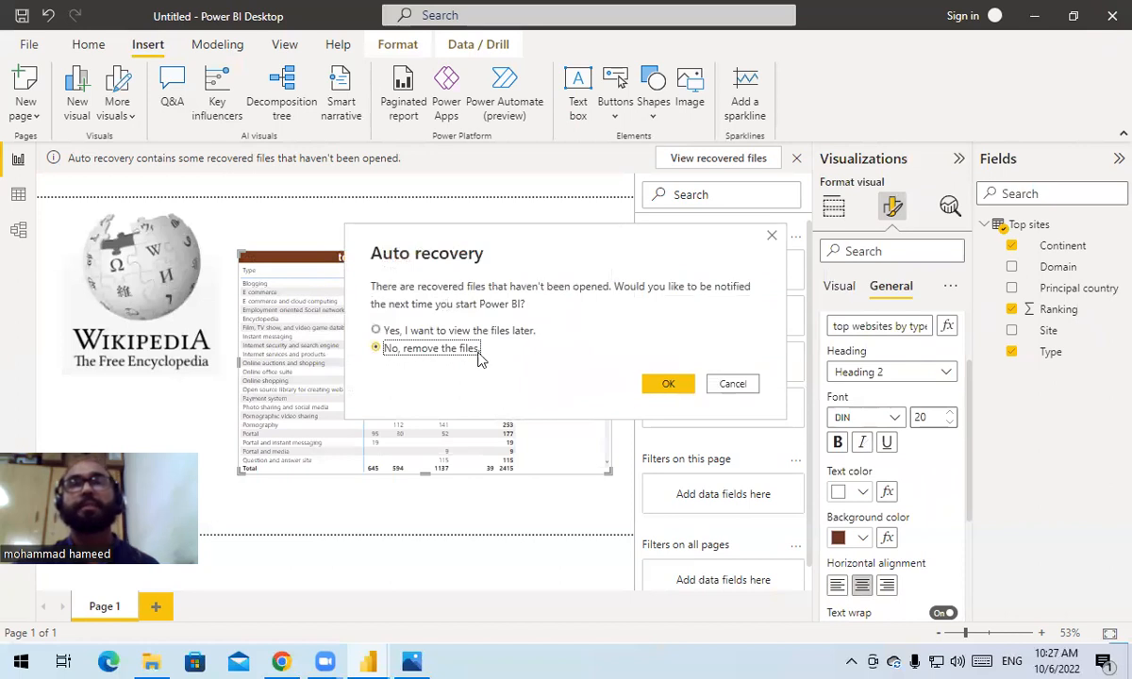
{"action": "left_click", "coordinate": [401, 331]}
{"action": "left_click", "coordinate": [672, 384]}
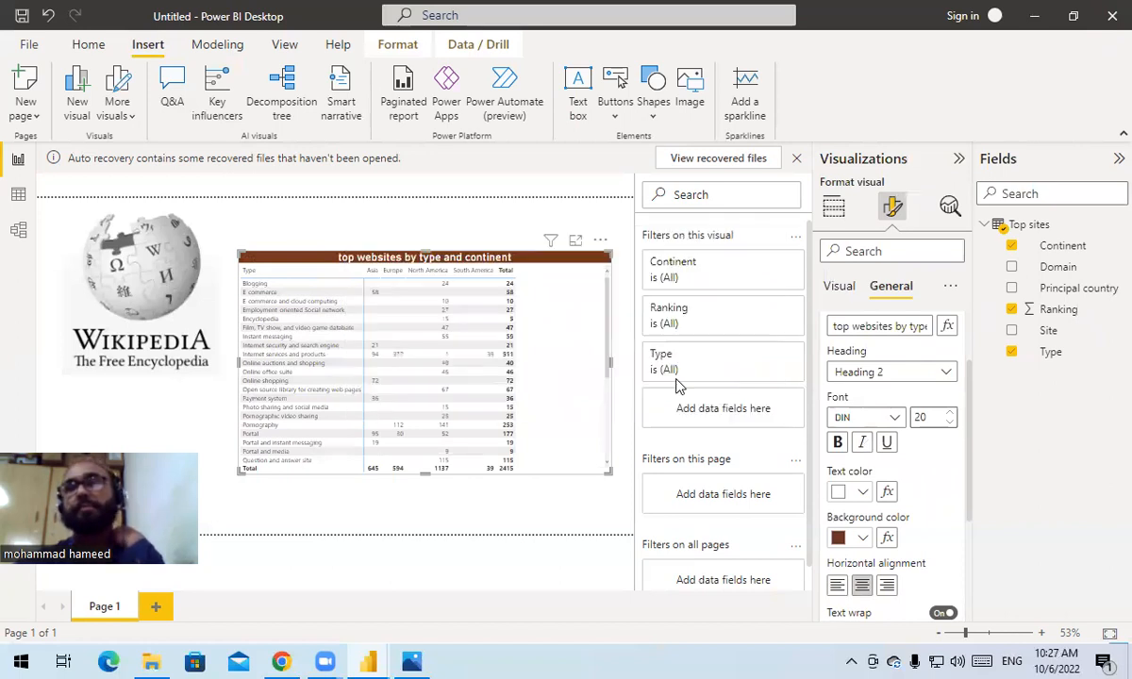
View the location matrix exercise in 4.png and switch to the empty untitled Power BI report
{"action": "double_click", "coordinate": [491, 156]}
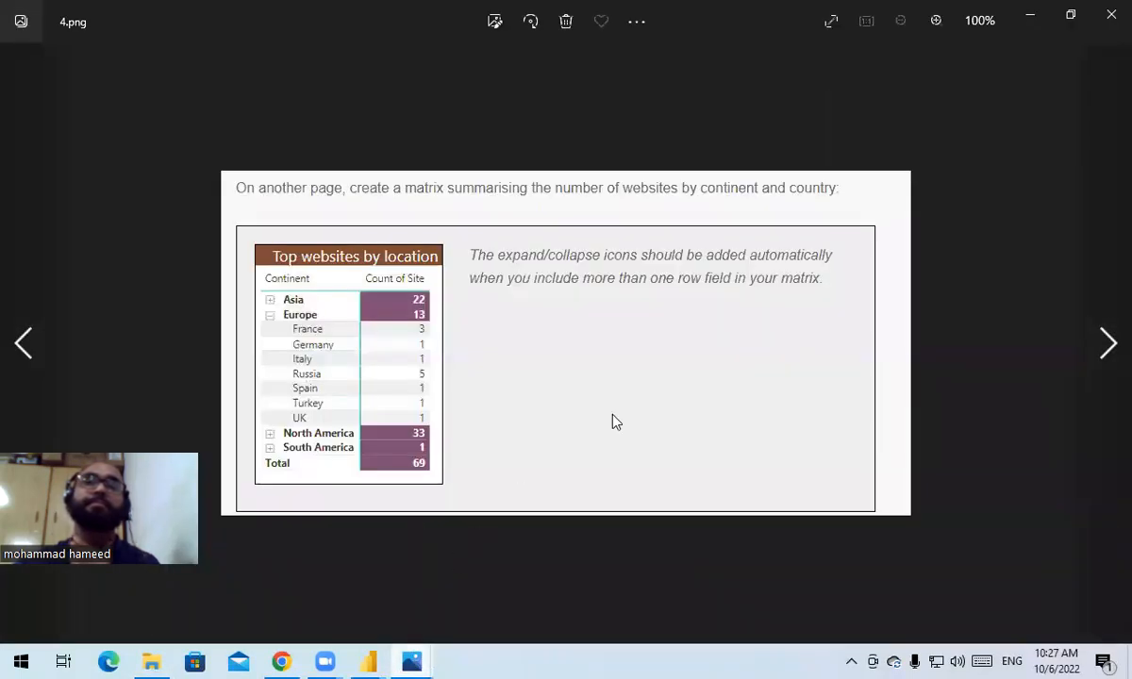
{"action": "left_click", "coordinate": [1031, 15]}
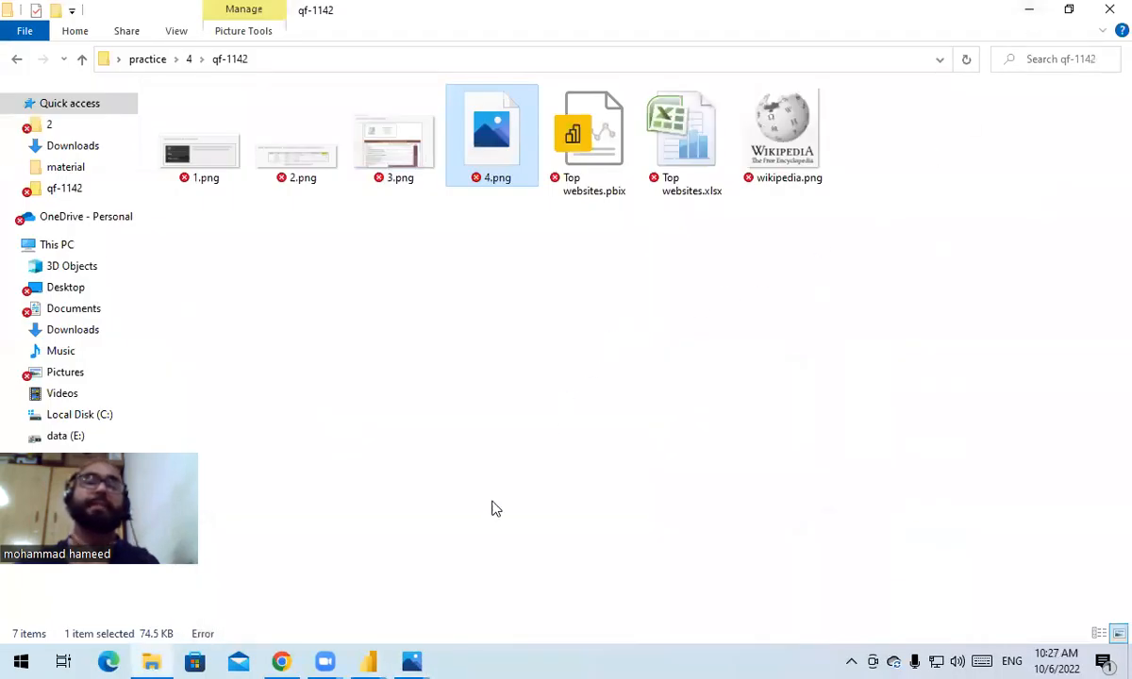
{"action": "mouse_move", "coordinate": [369, 660]}
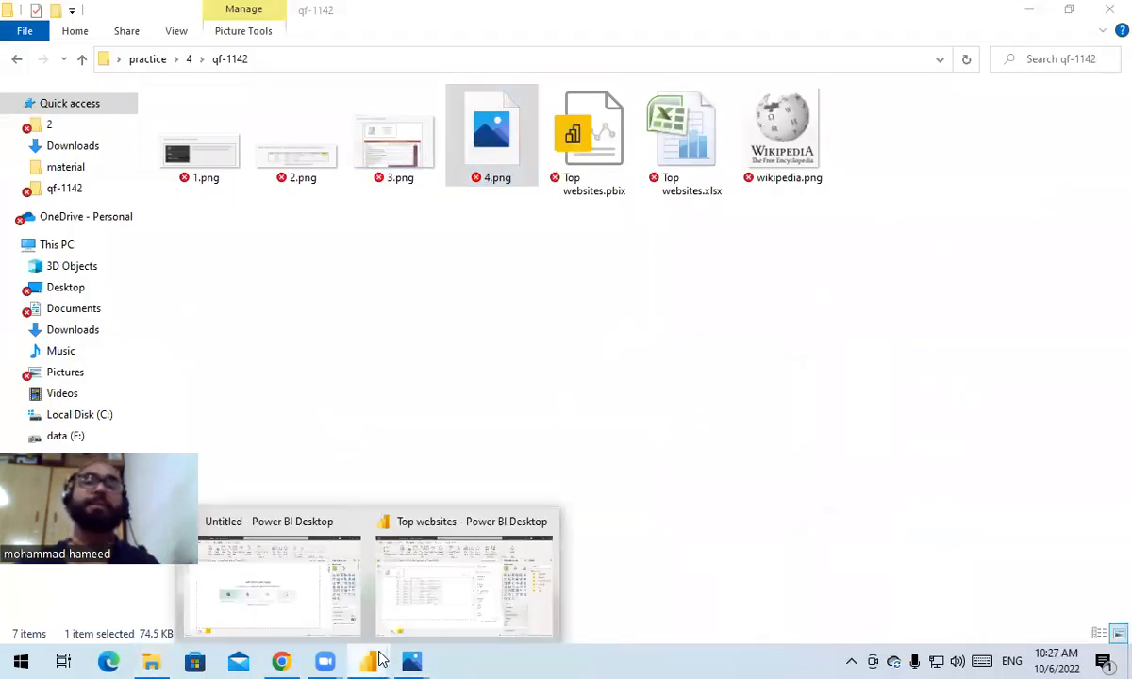
{"action": "left_click", "coordinate": [420, 612]}
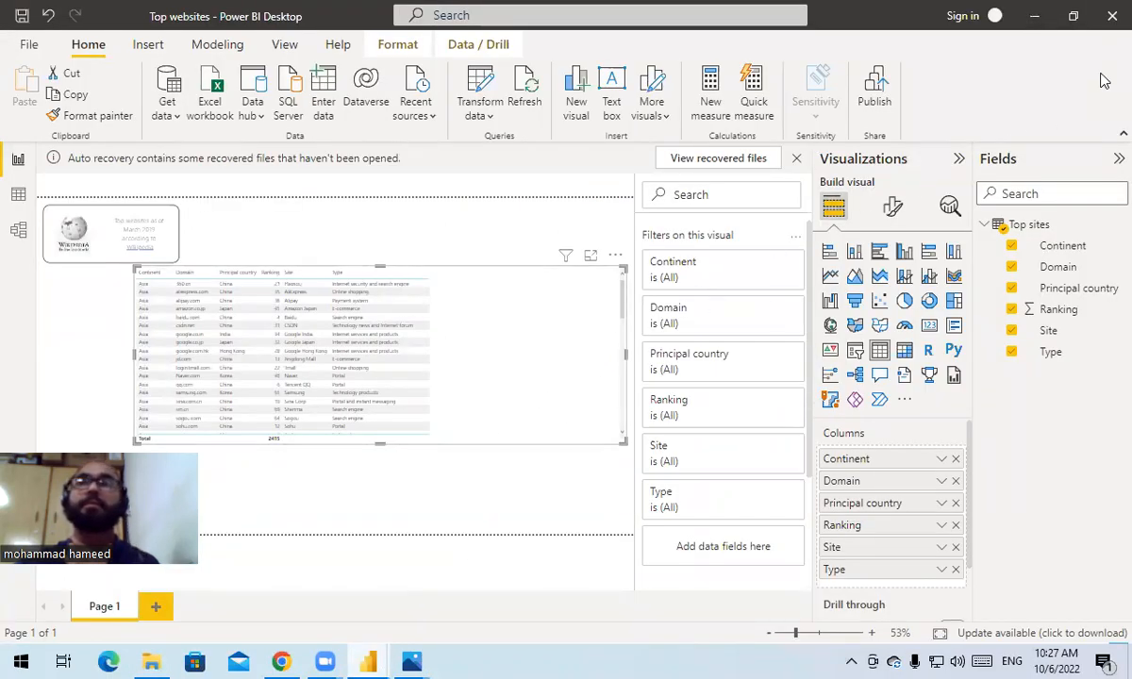
{"action": "left_click", "coordinate": [1032, 16]}
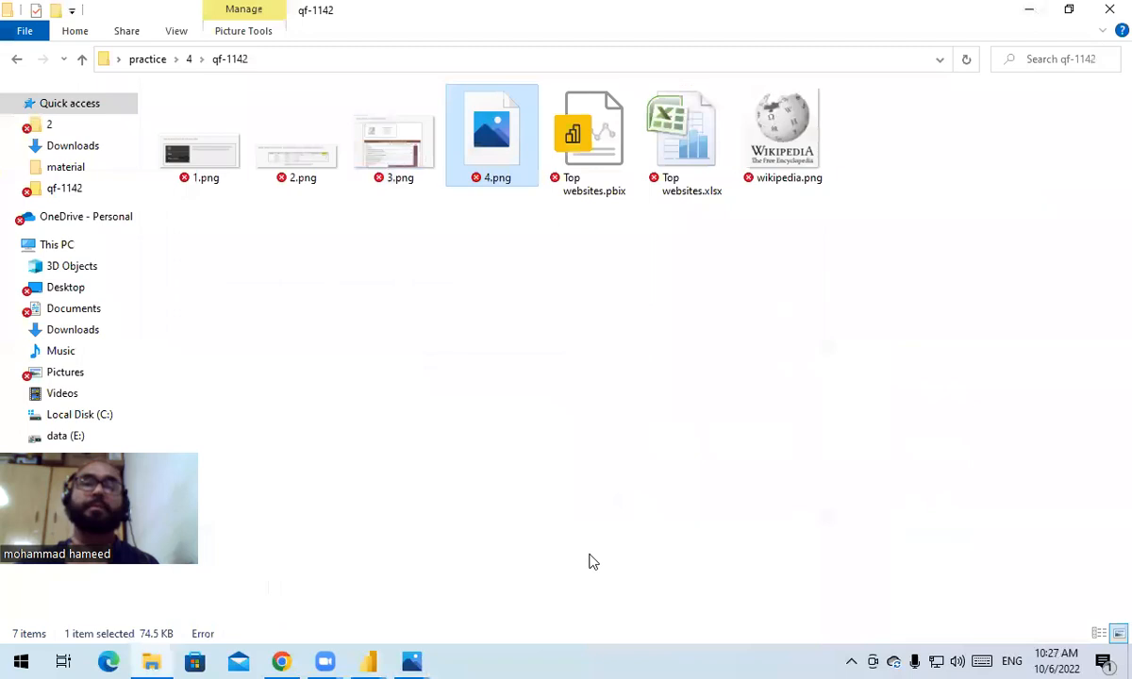
{"action": "mouse_move", "coordinate": [368, 661]}
{"action": "left_click", "coordinate": [295, 600]}
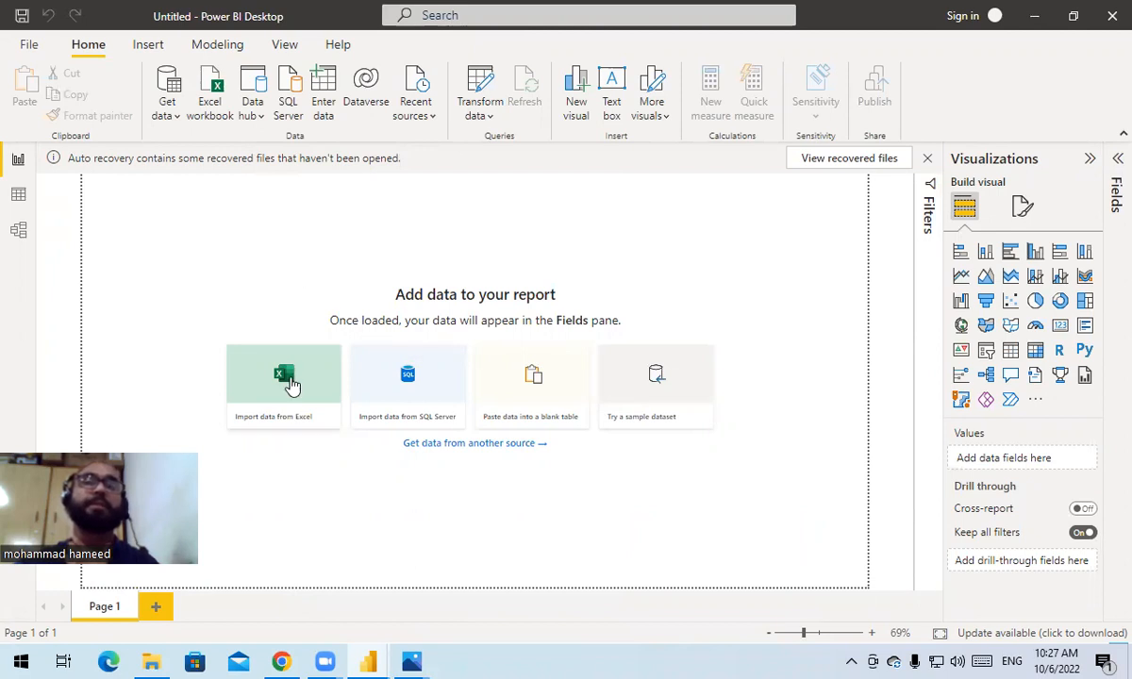
Import the Top sites table from the Top websites.xlsx workbook and expand its field list
{"action": "left_click", "coordinate": [216, 100]}
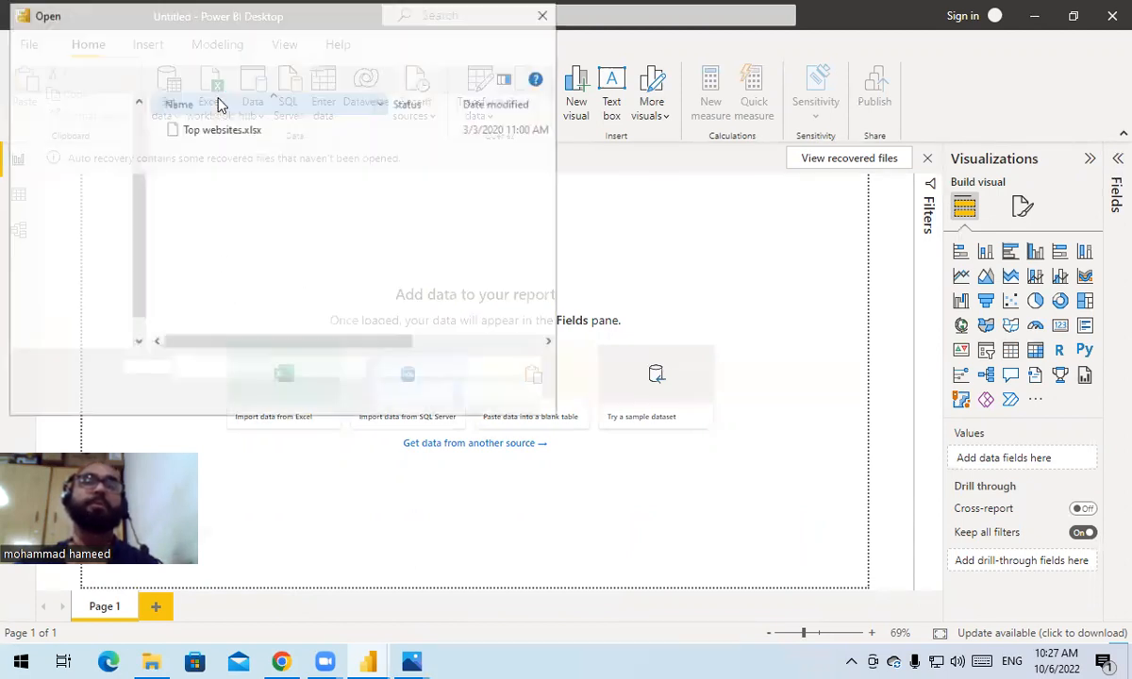
{"action": "double_click", "coordinate": [232, 130]}
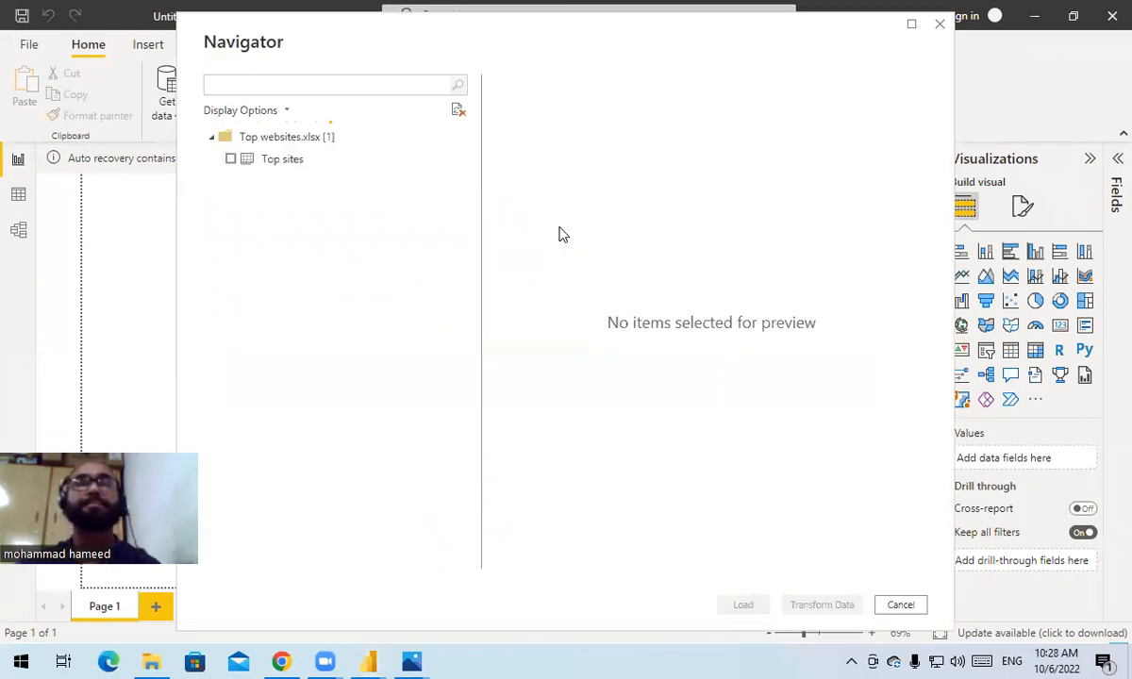
{"action": "left_click", "coordinate": [231, 159]}
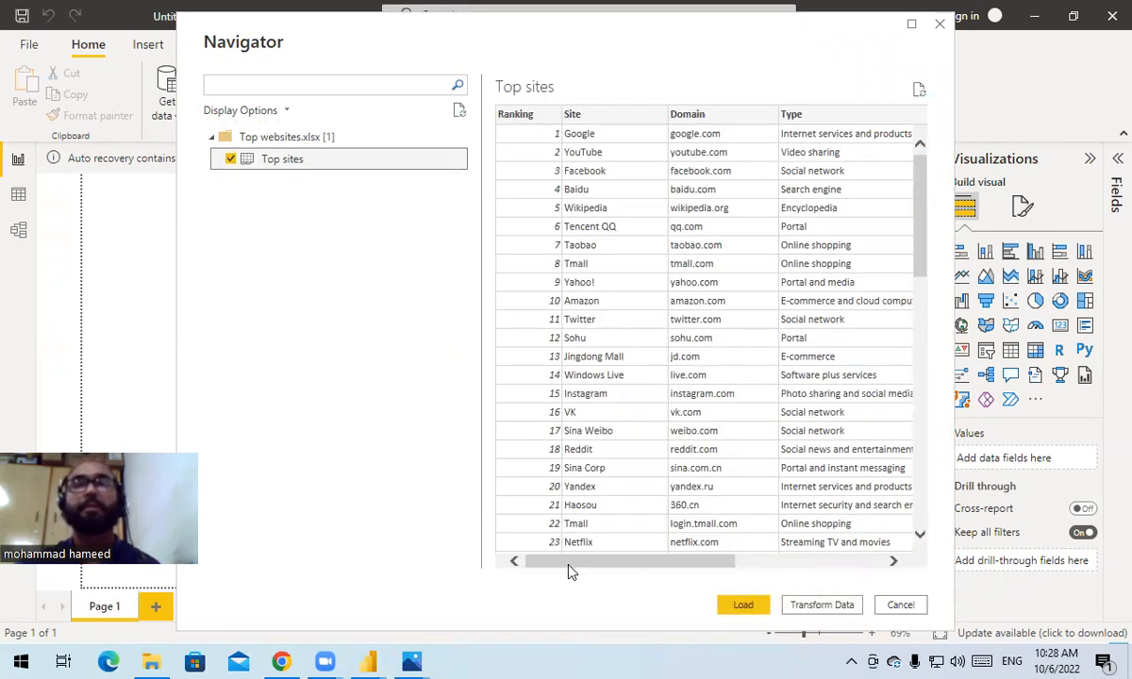
{"action": "left_click", "coordinate": [744, 605]}
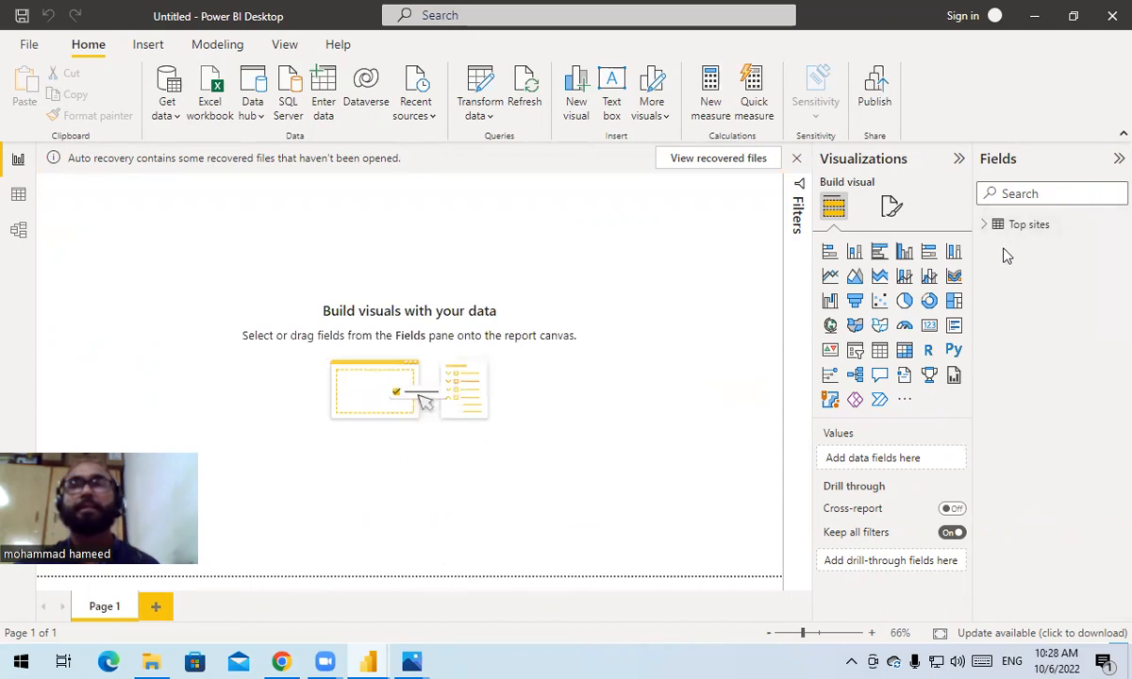
{"action": "left_click", "coordinate": [985, 228]}
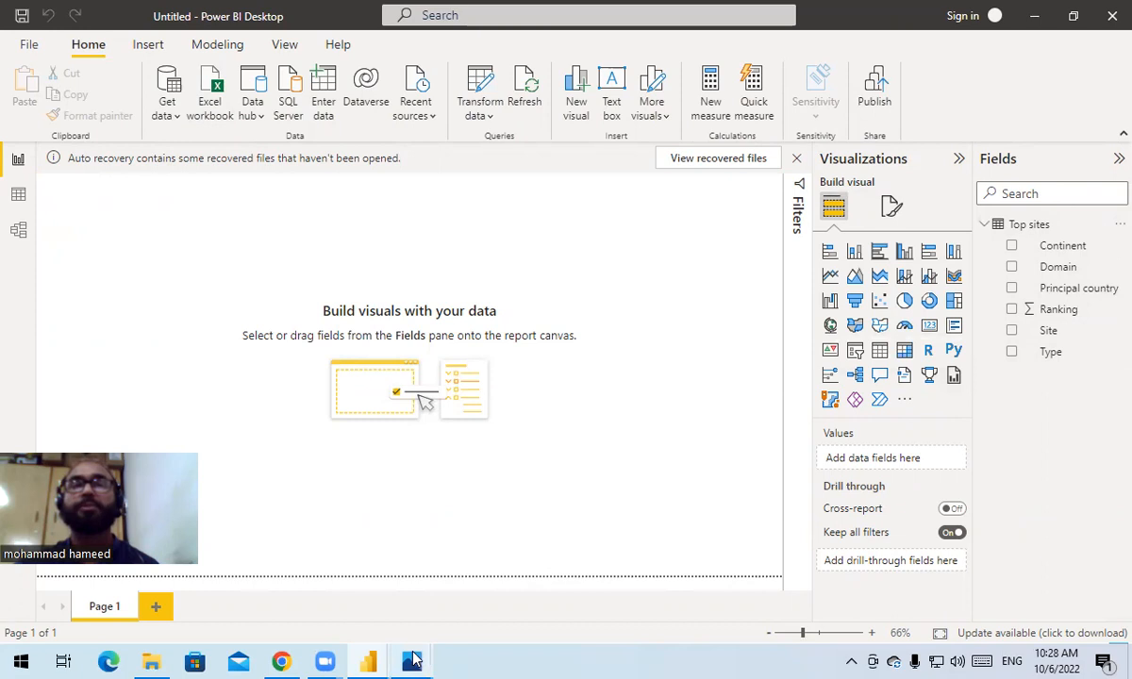
Following 4.png, add a matrix with Continent as its rows and enlarge it downwards
{"action": "mouse_move", "coordinate": [415, 660]}
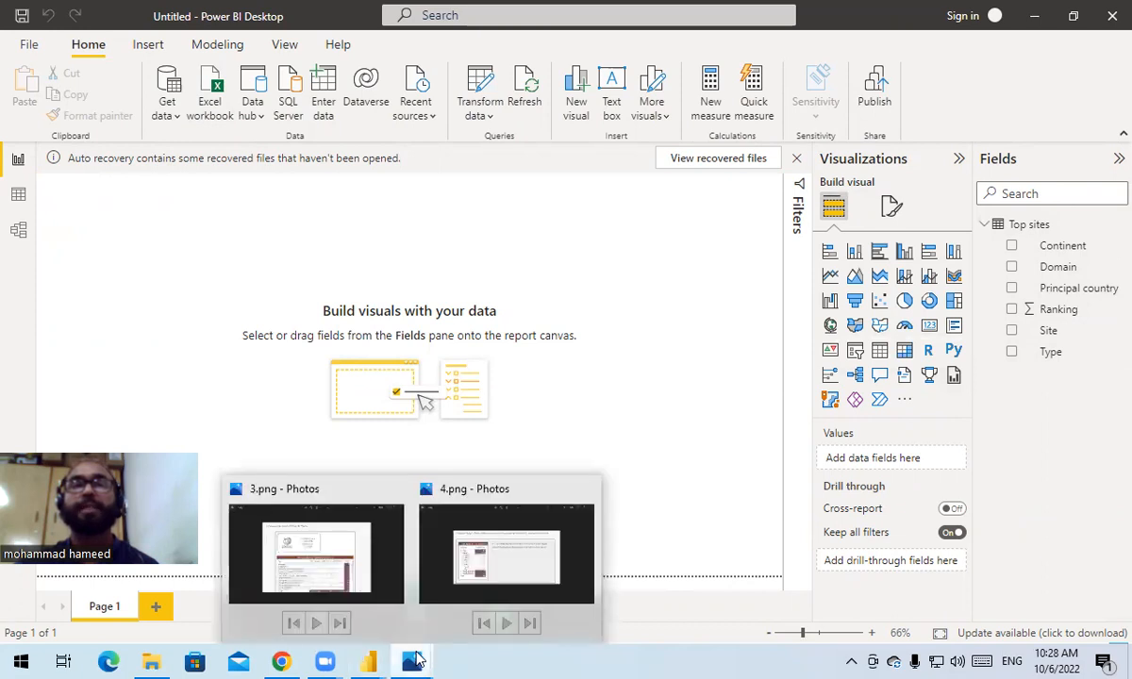
{"action": "left_click", "coordinate": [514, 578]}
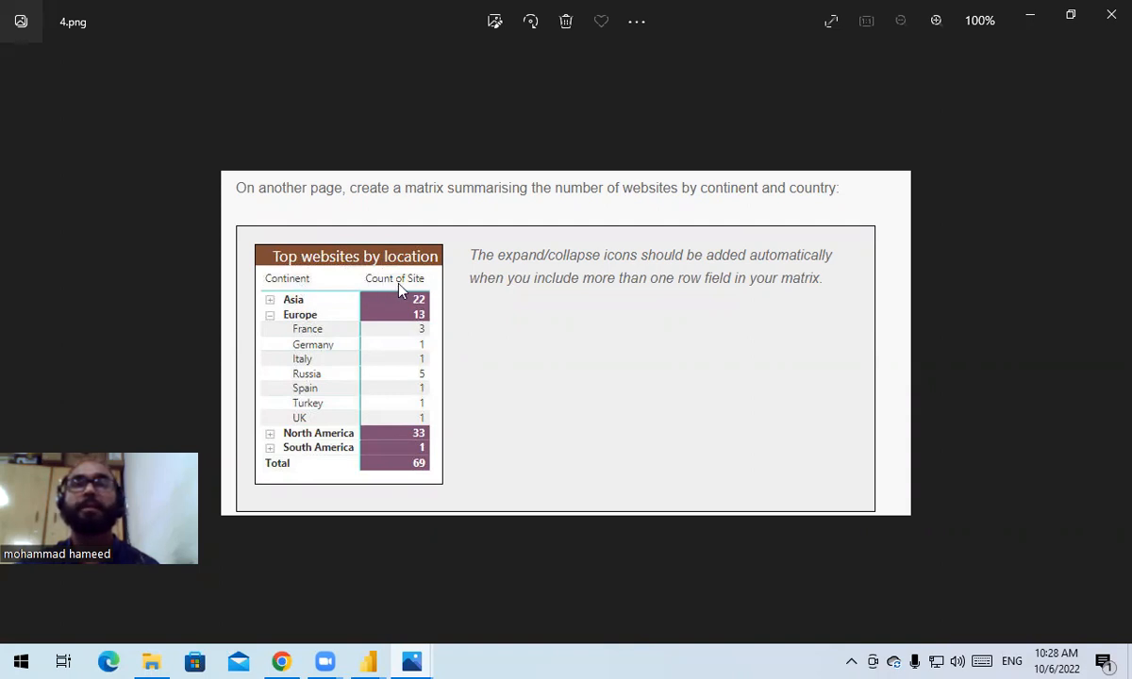
{"action": "left_click", "coordinate": [1031, 14]}
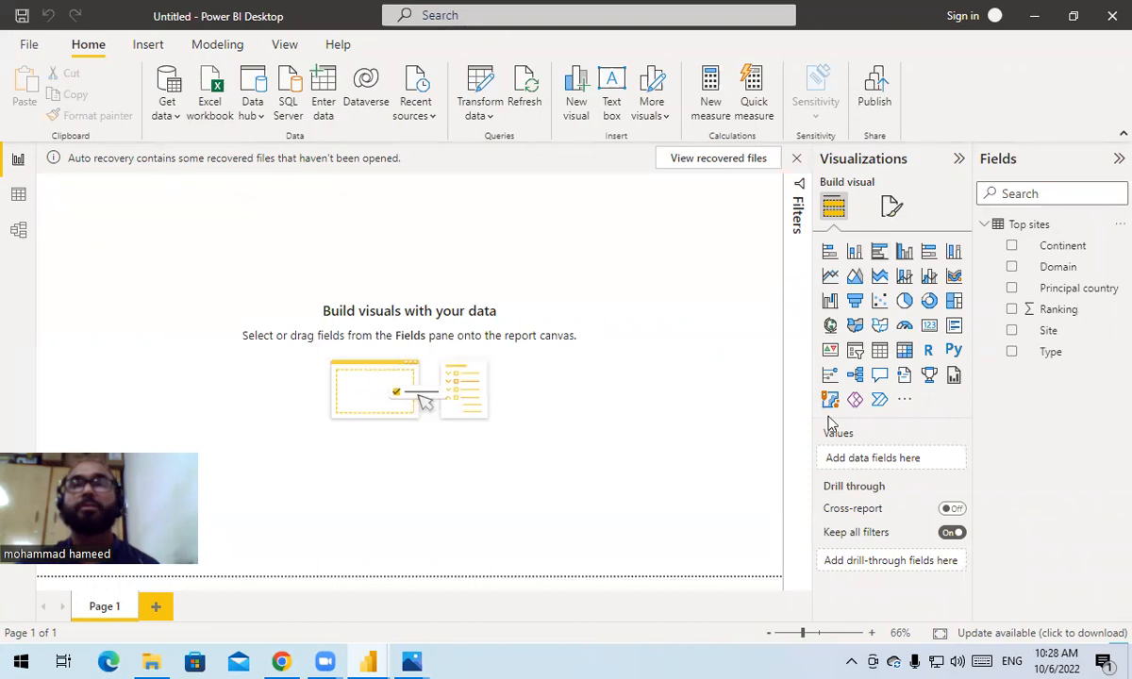
{"action": "left_click", "coordinate": [905, 351]}
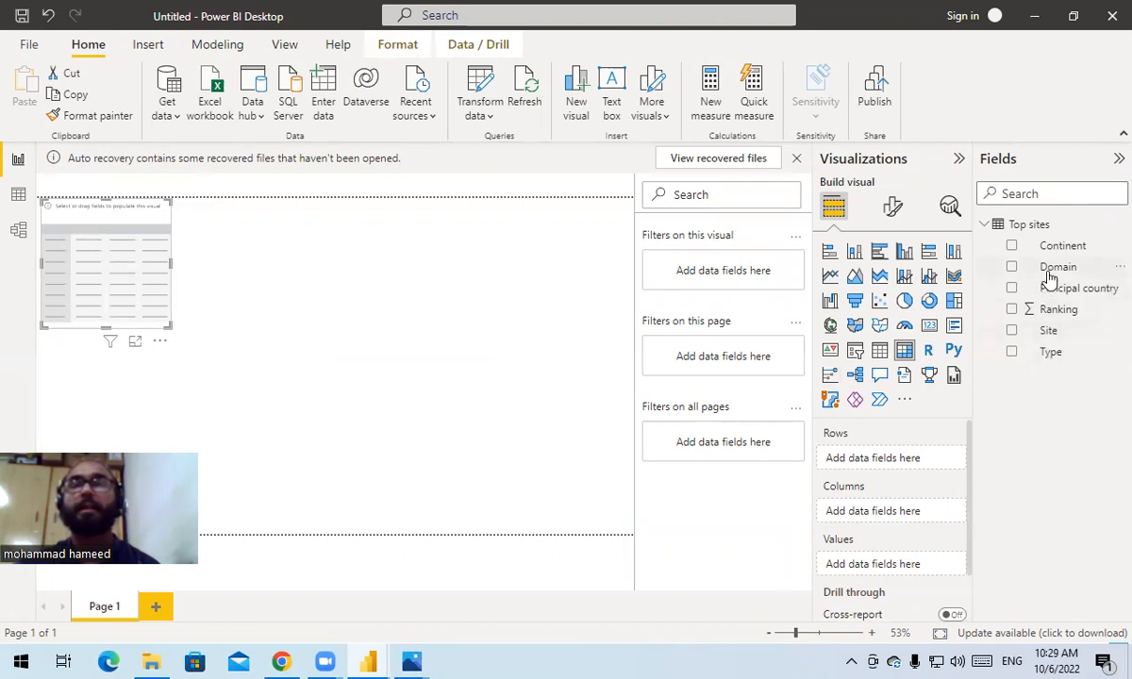
{"action": "left_click", "coordinate": [1013, 248]}
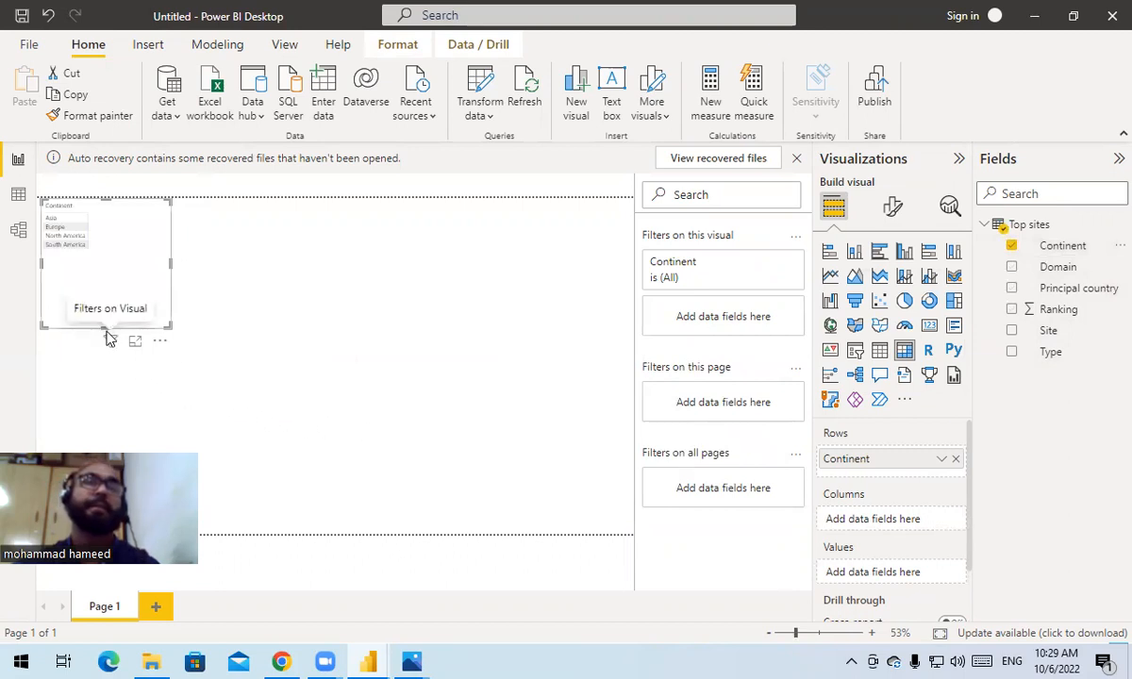
{"action": "mouse_move", "coordinate": [110, 342]}
{"action": "left_click_drag", "start_coordinate": [104, 322], "coordinate": [114, 374]}
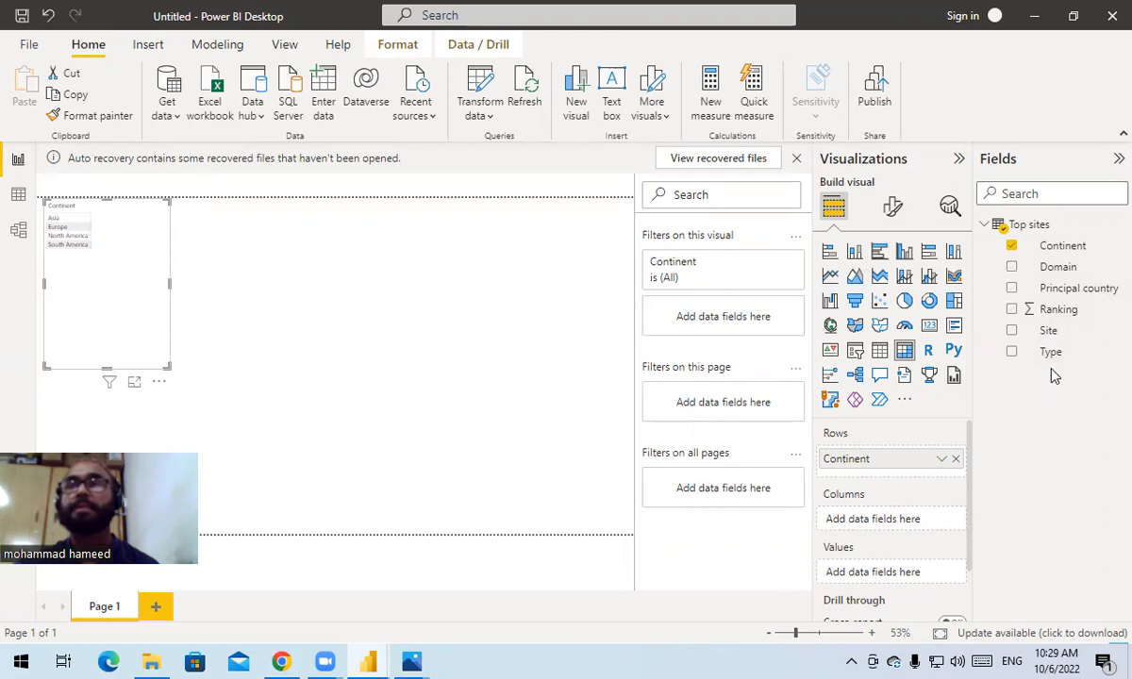
Place Principal country below Continent in the matrix rows and expand Asia to its countries
{"action": "left_click", "coordinate": [1011, 290]}
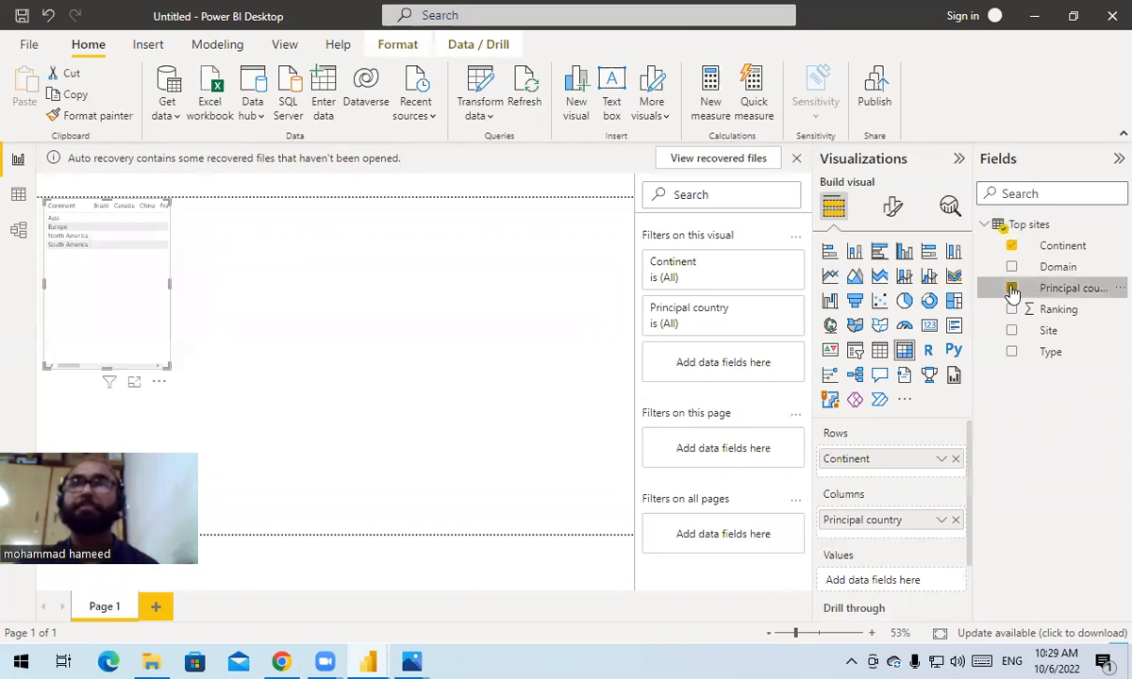
{"action": "left_click", "coordinate": [1012, 290]}
{"action": "left_click_drag", "start_coordinate": [1064, 295], "coordinate": [890, 480]}
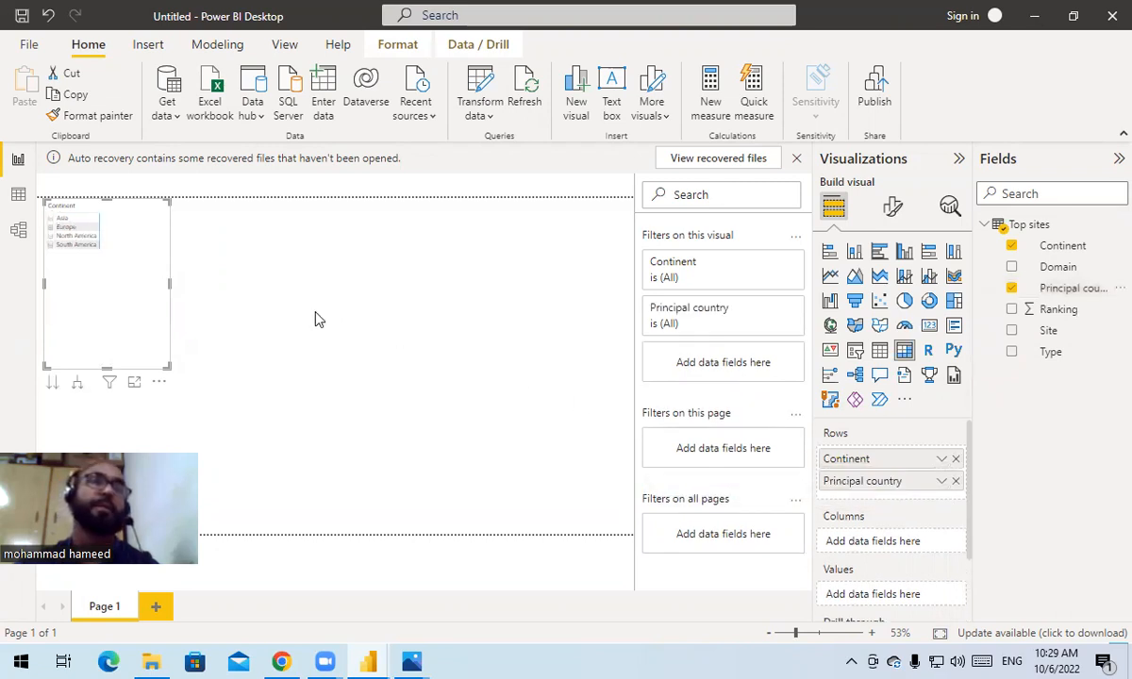
{"action": "left_click", "coordinate": [49, 218]}
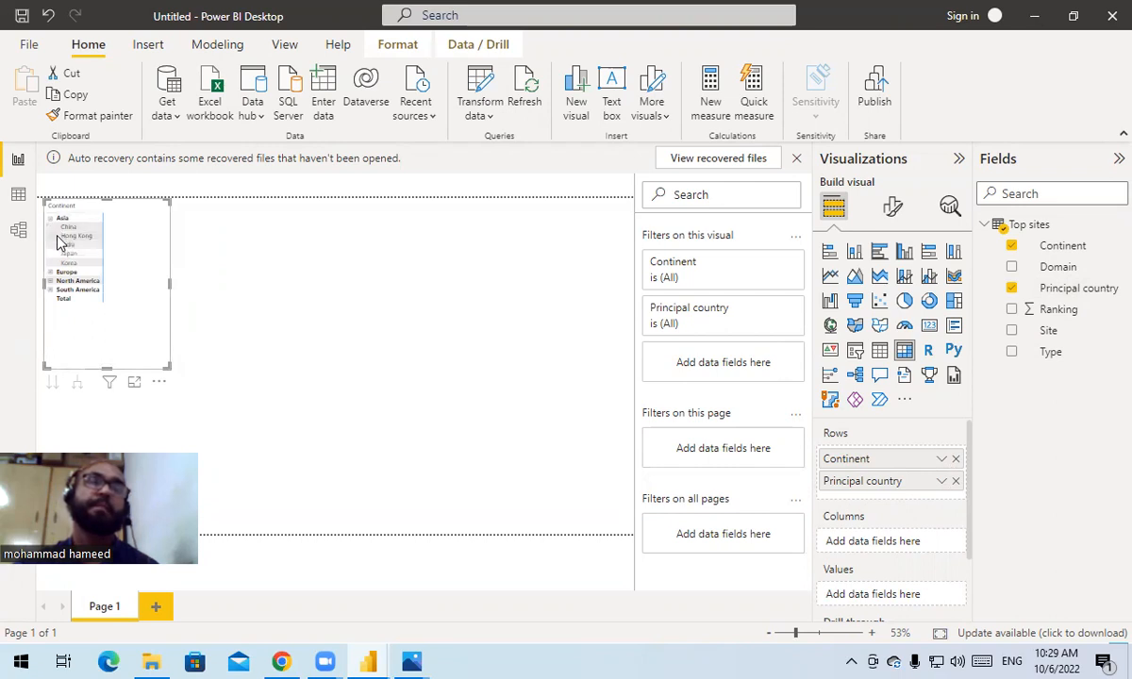
{"action": "left_click", "coordinate": [48, 221]}
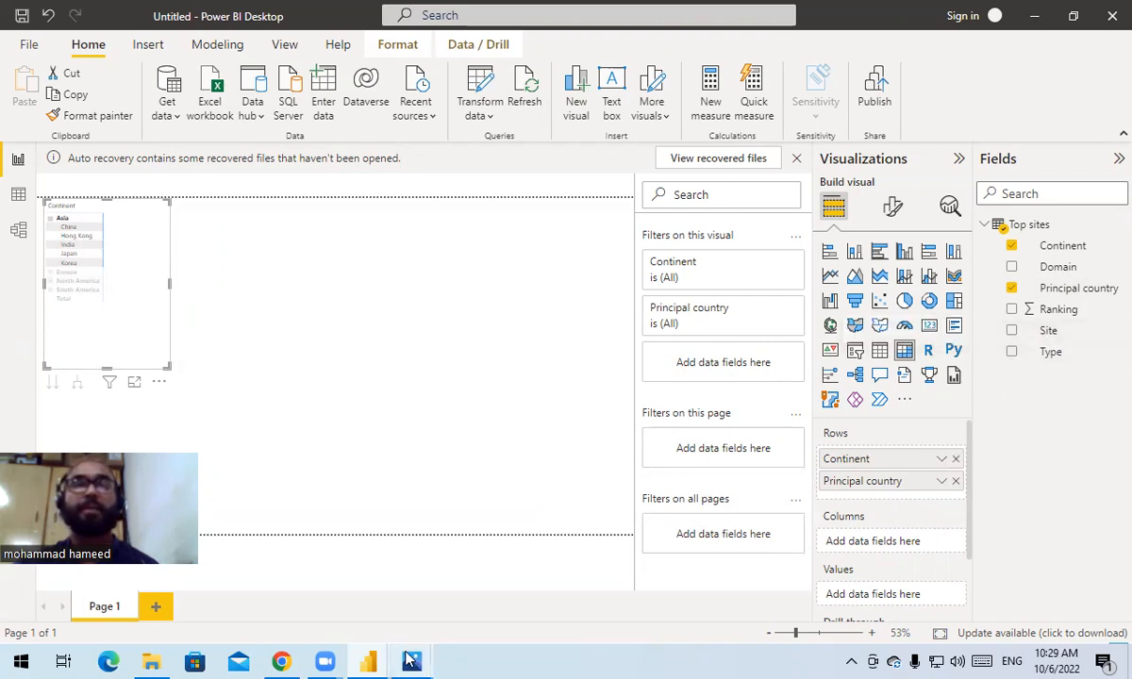
Check 4.png again, add Site to the matrix columns and widen the matrix across most of the page
{"action": "mouse_move", "coordinate": [411, 661]}
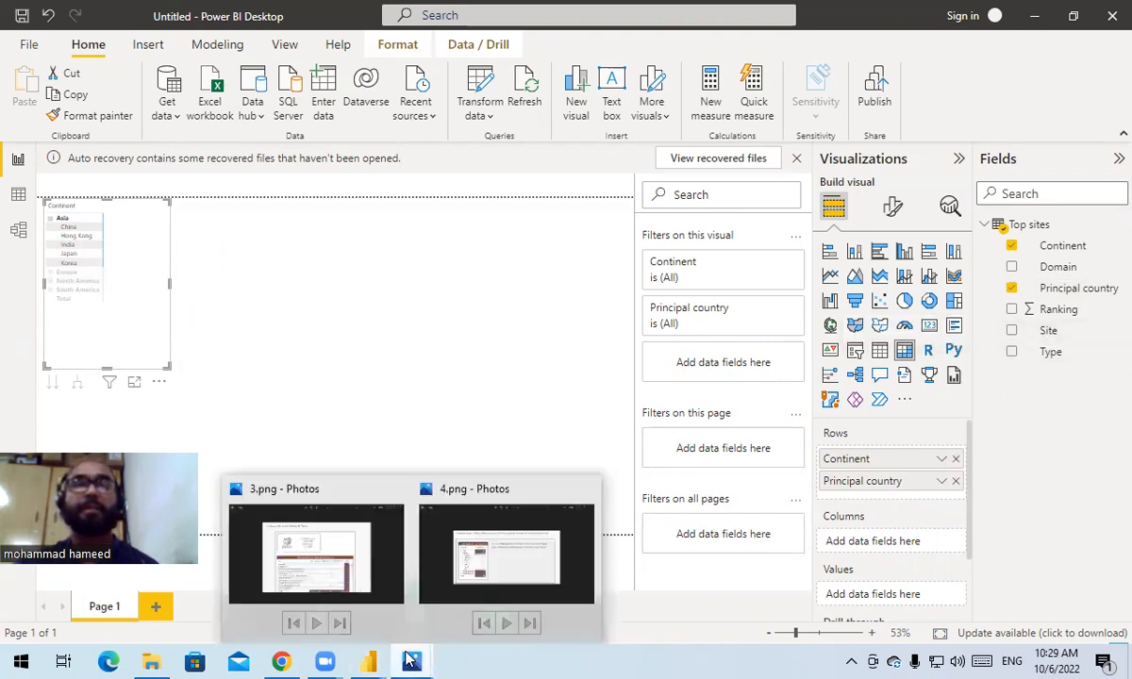
{"action": "left_click", "coordinate": [506, 574]}
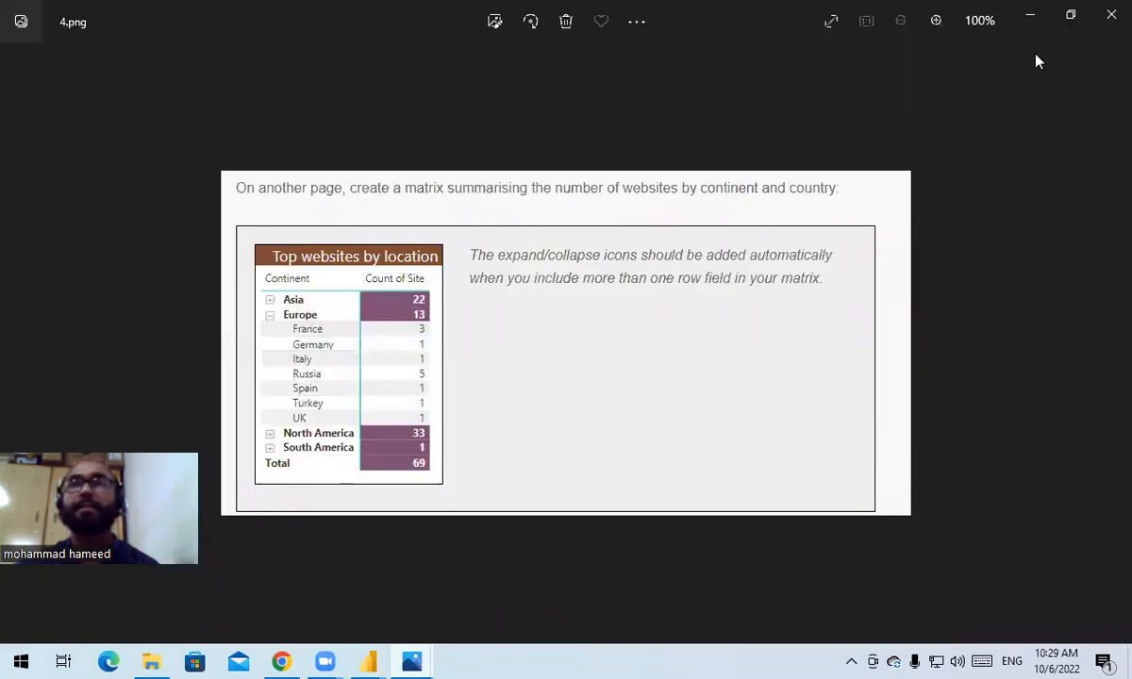
{"action": "left_click", "coordinate": [1034, 19]}
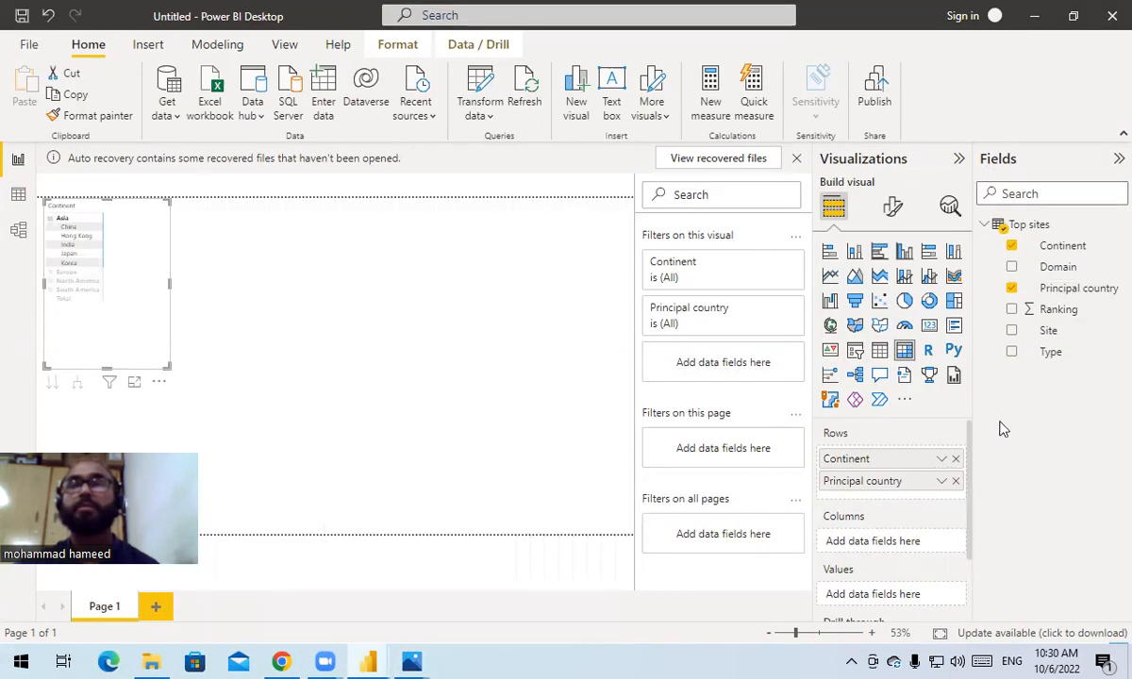
{"action": "left_click_drag", "start_coordinate": [1049, 331], "coordinate": [896, 548]}
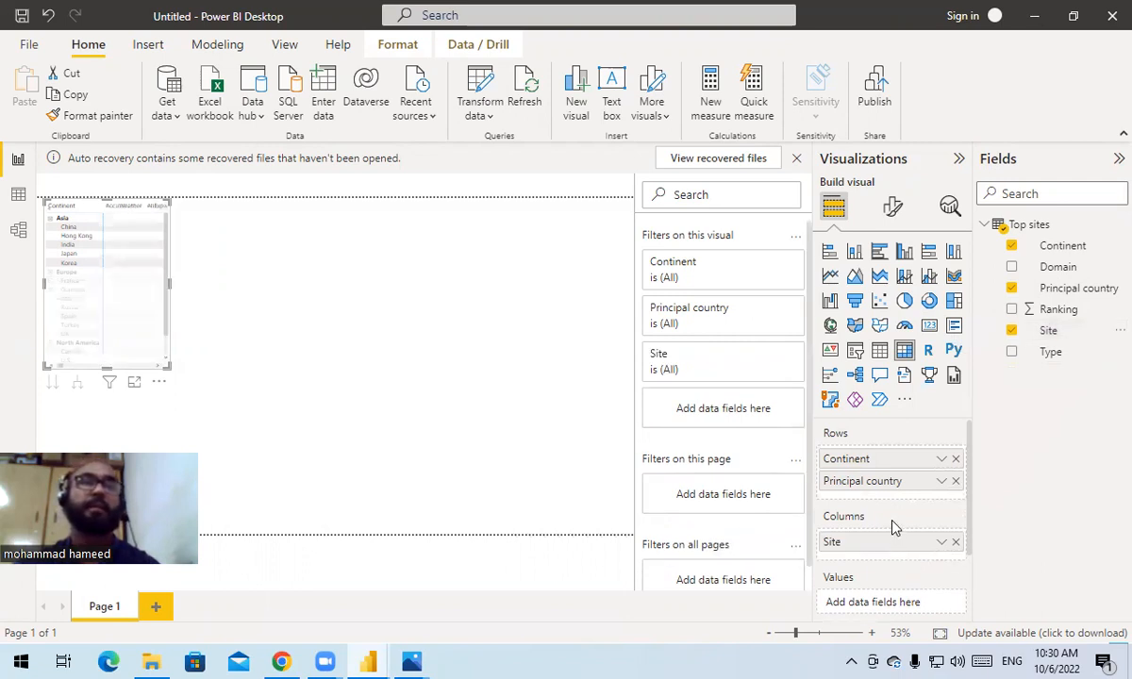
{"action": "left_click_drag", "start_coordinate": [169, 281], "coordinate": [605, 318]}
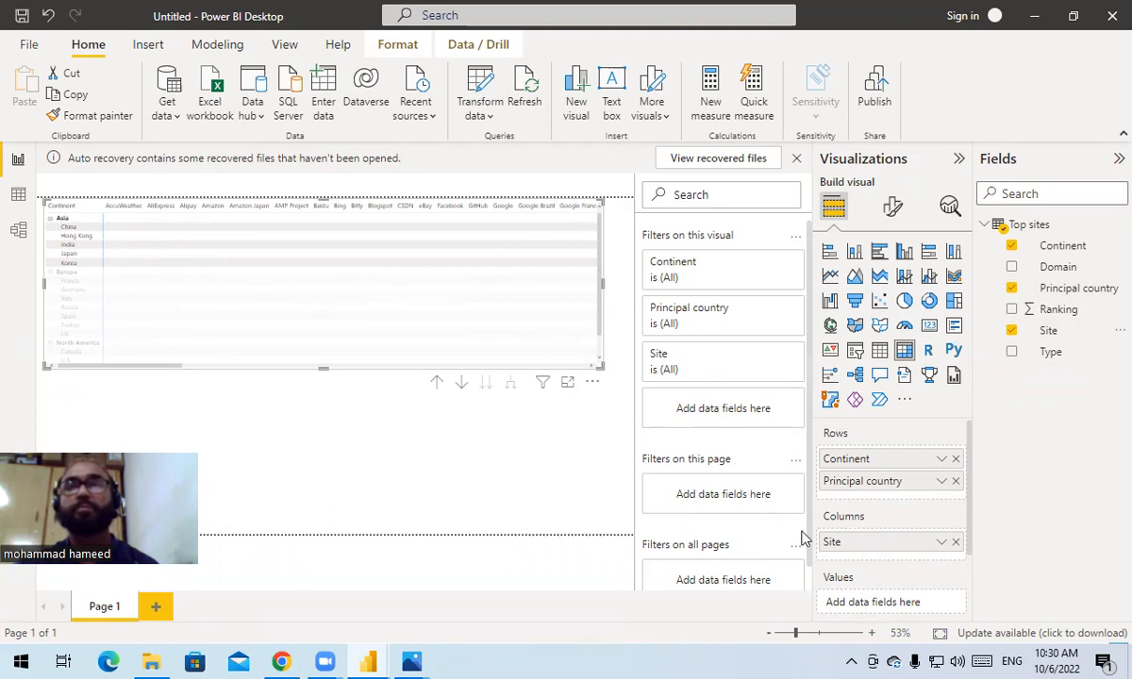
Rename the matrix's Site column field to "type of site" for this visual
{"action": "scroll", "coordinate": [940, 582], "scroll_direction": "down", "scroll_amount": 2}
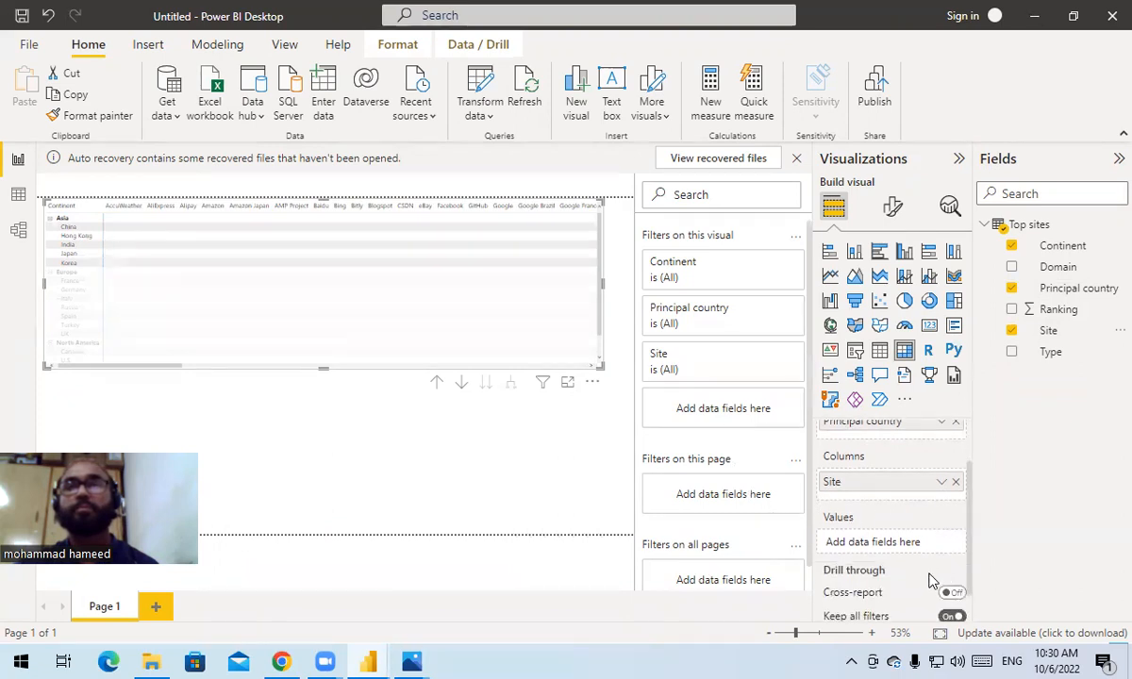
{"action": "scroll", "coordinate": [932, 579], "scroll_direction": "down", "scroll_amount": 1}
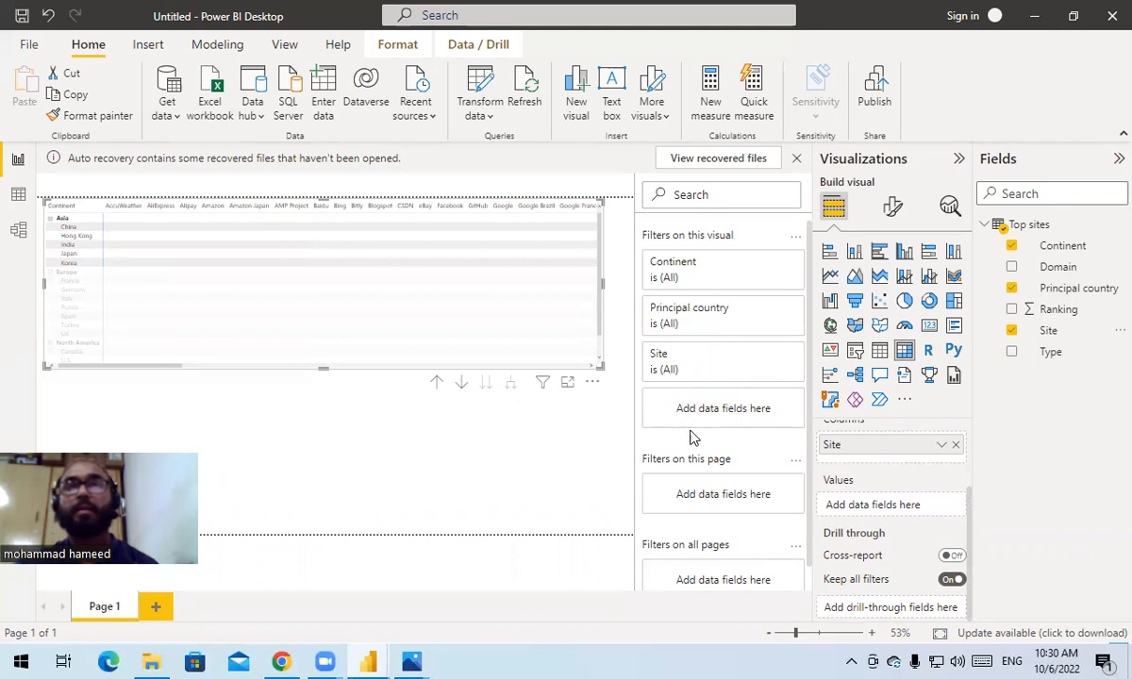
{"action": "scroll", "coordinate": [676, 552], "scroll_direction": "down", "scroll_amount": 1}
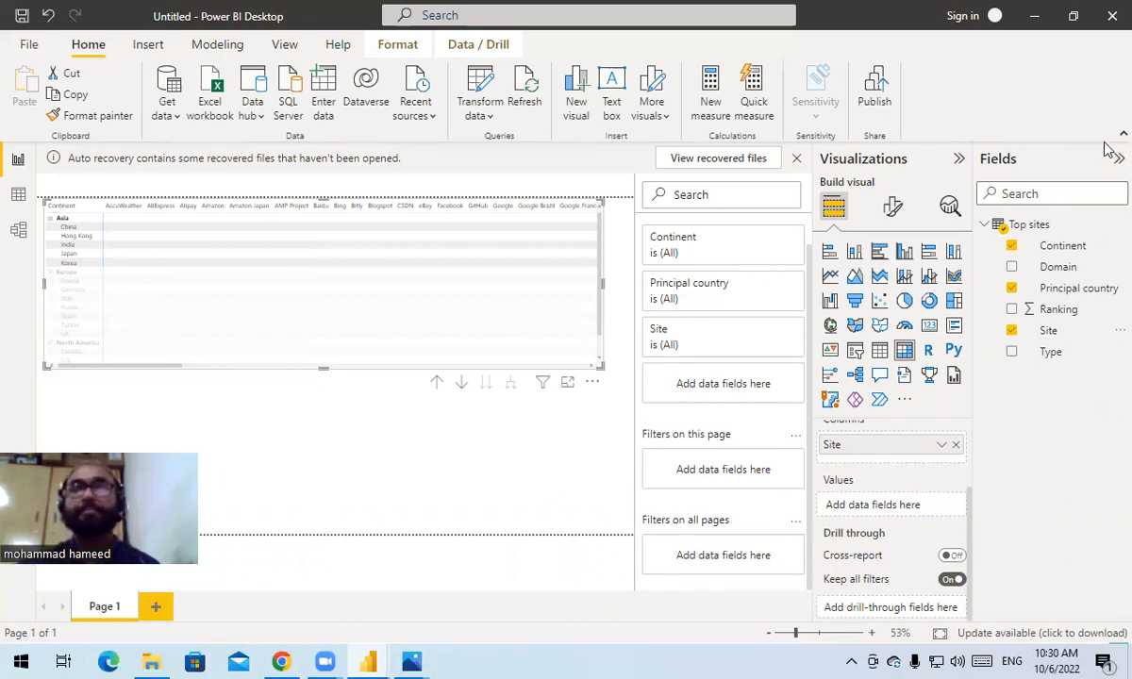
{"action": "left_click", "coordinate": [943, 446]}
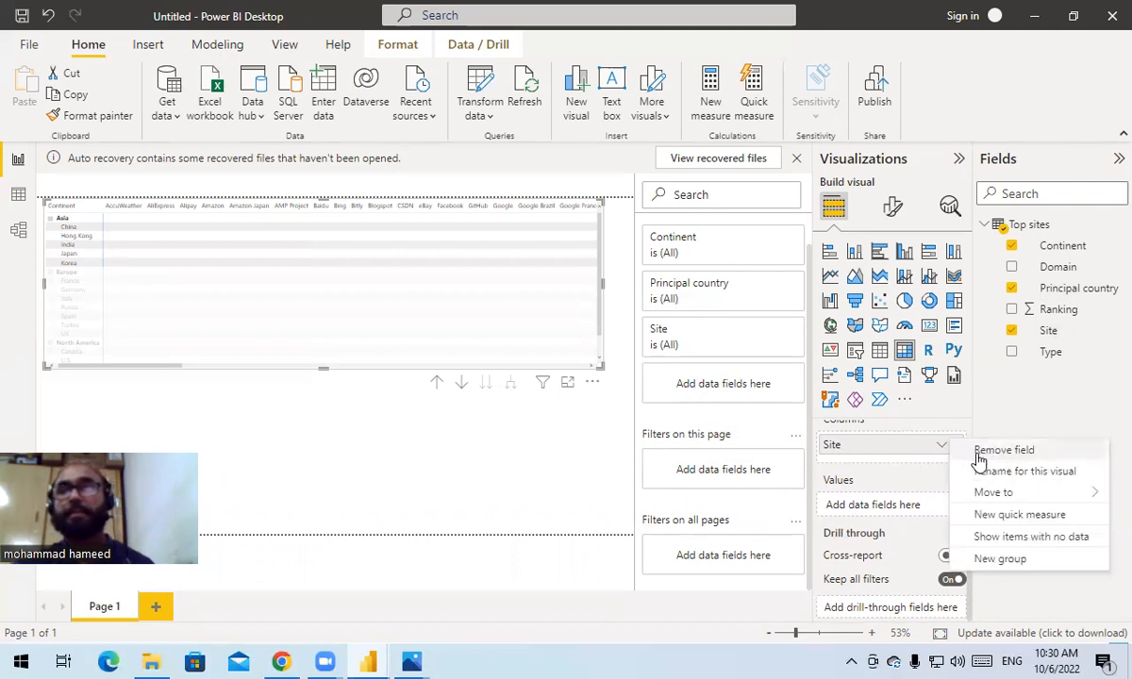
{"action": "left_click", "coordinate": [1017, 476]}
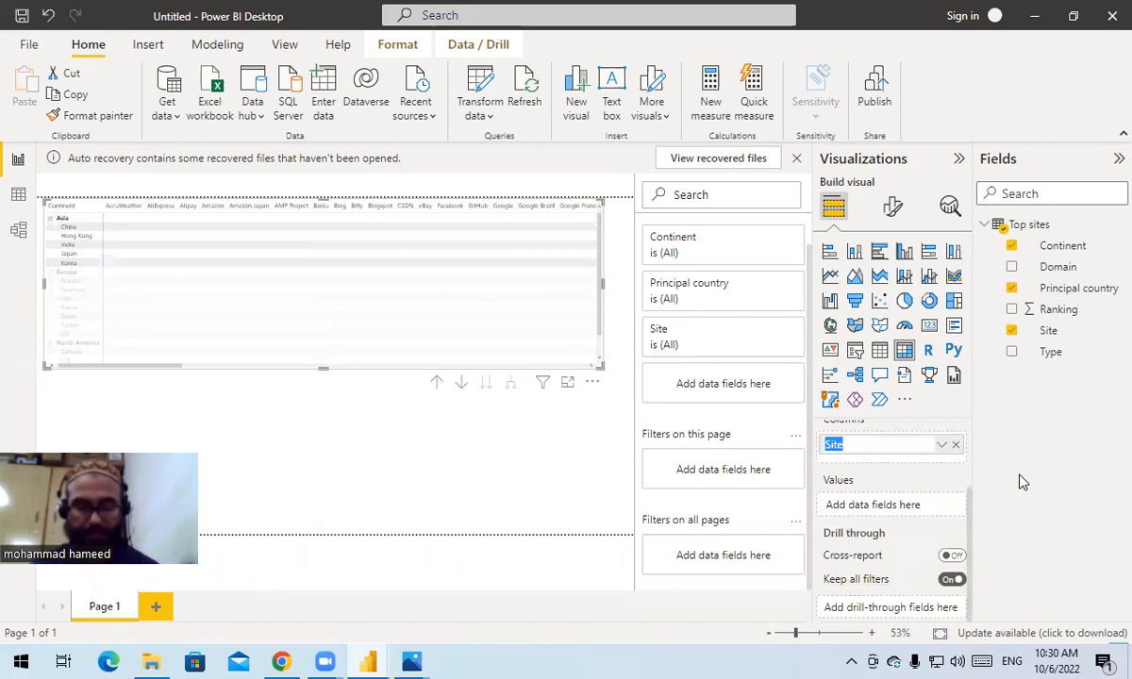
{"action": "type", "text": "type of s"}
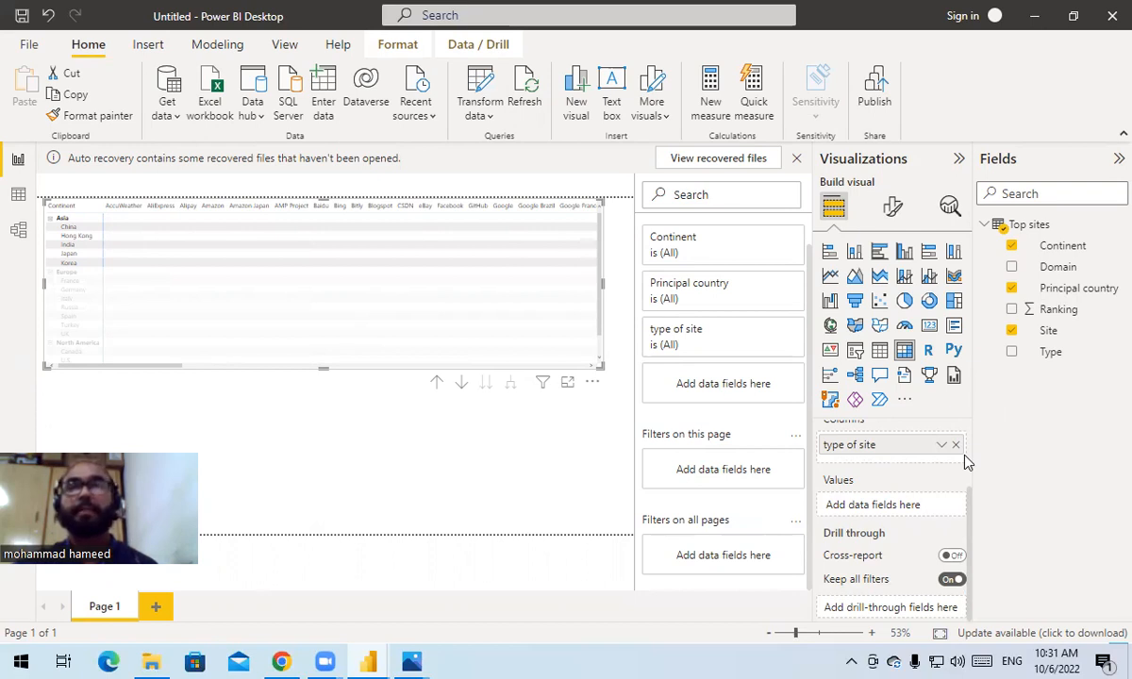
{"action": "left_click", "coordinate": [941, 445]}
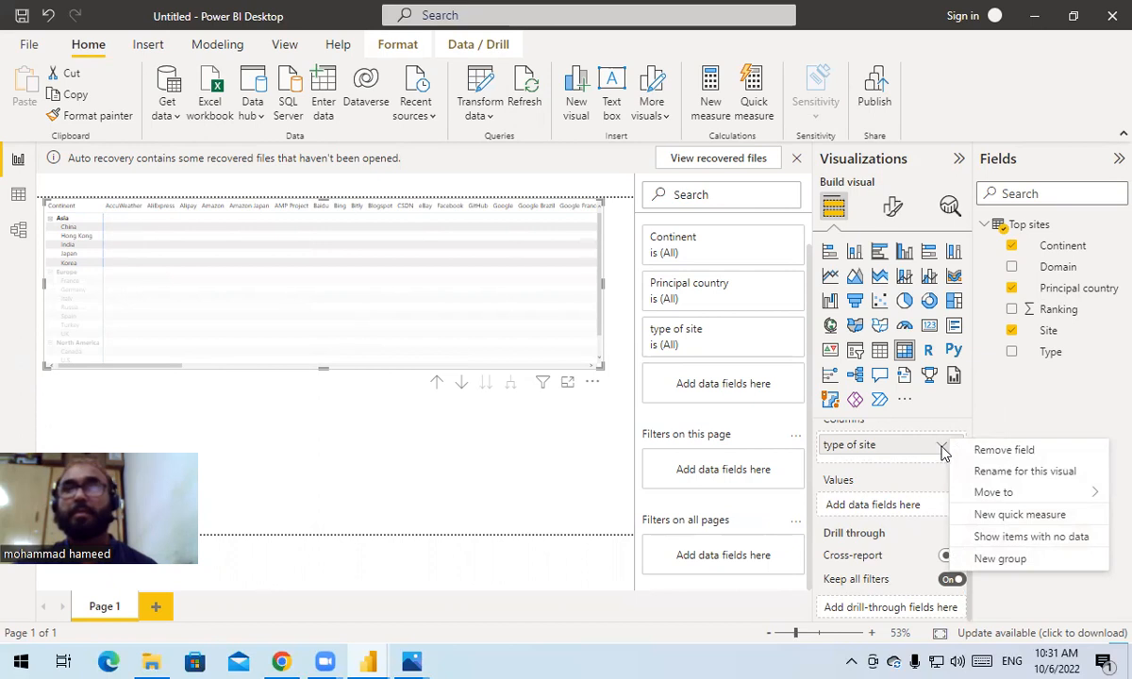
{"action": "left_click", "coordinate": [941, 446]}
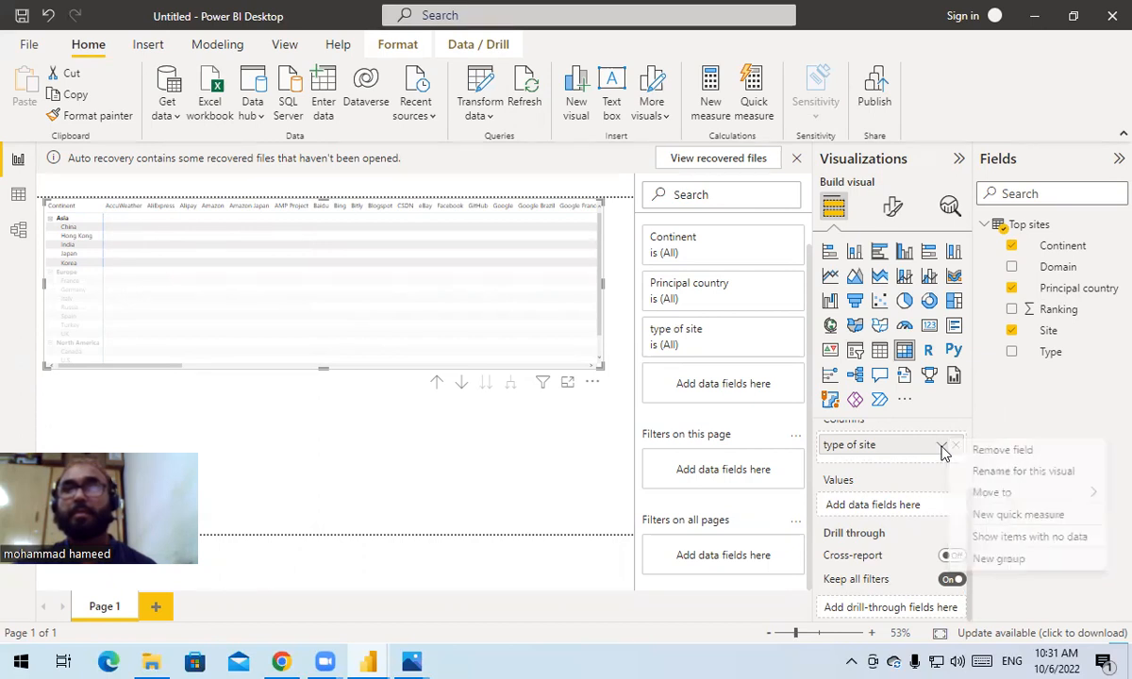
{"action": "left_click", "coordinate": [1035, 427]}
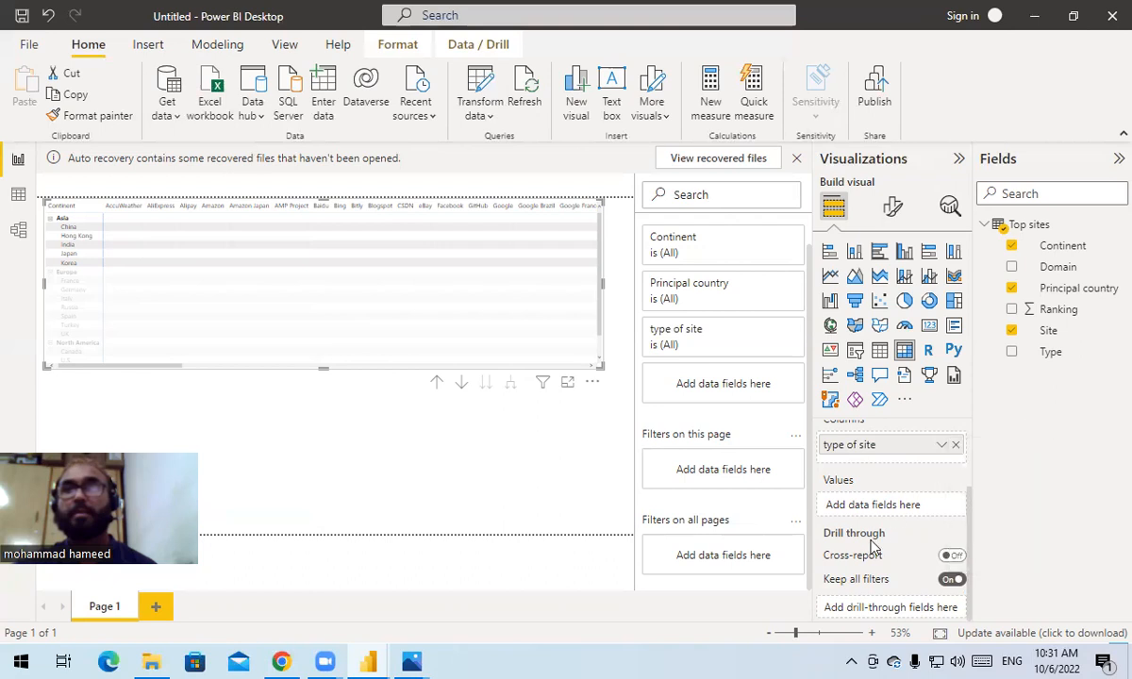
Try Type as the values of the matrix and remove it again
{"action": "mouse_move", "coordinate": [882, 538]}
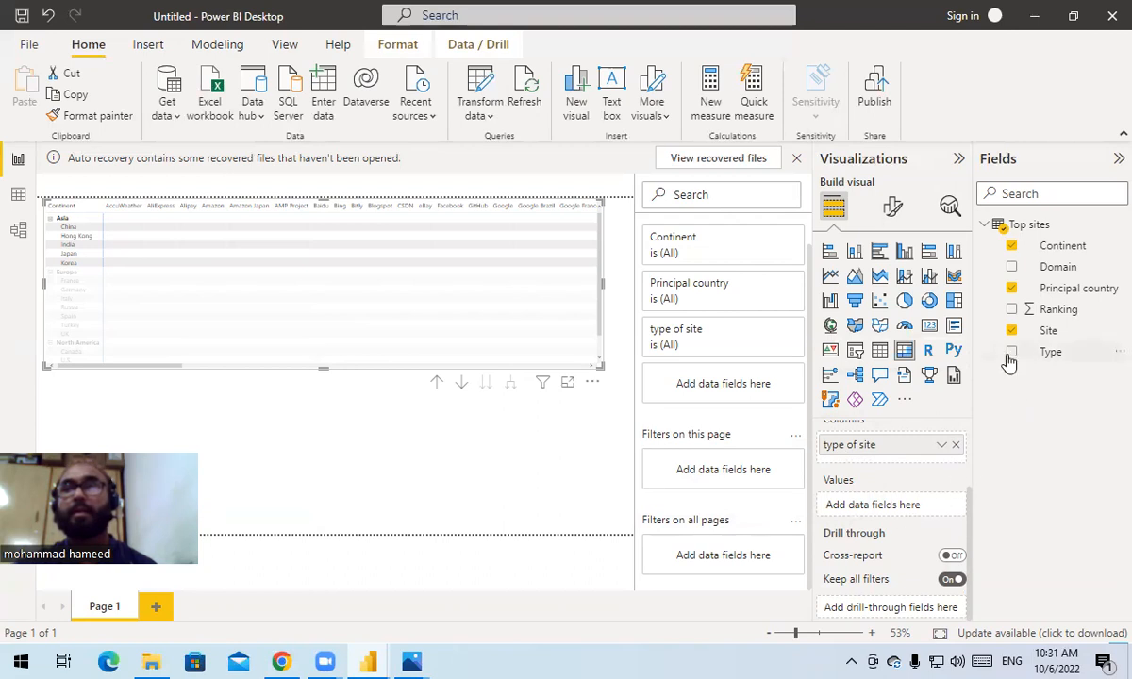
{"action": "left_click_drag", "start_coordinate": [1014, 353], "coordinate": [849, 510]}
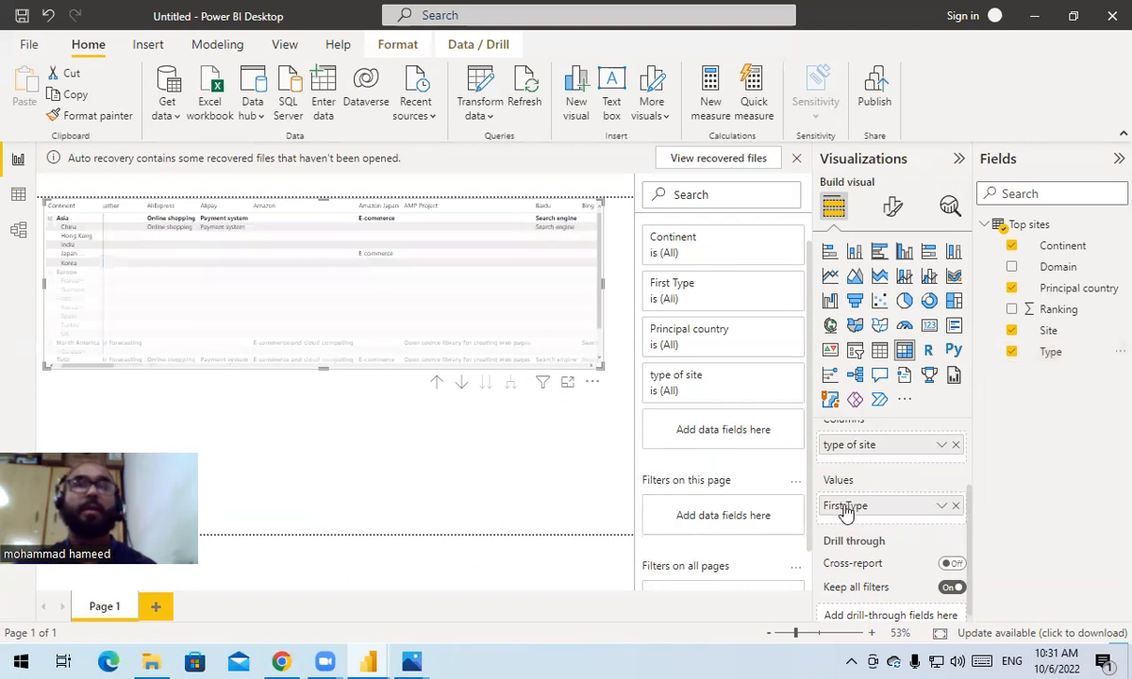
{"action": "left_click", "coordinate": [1013, 352]}
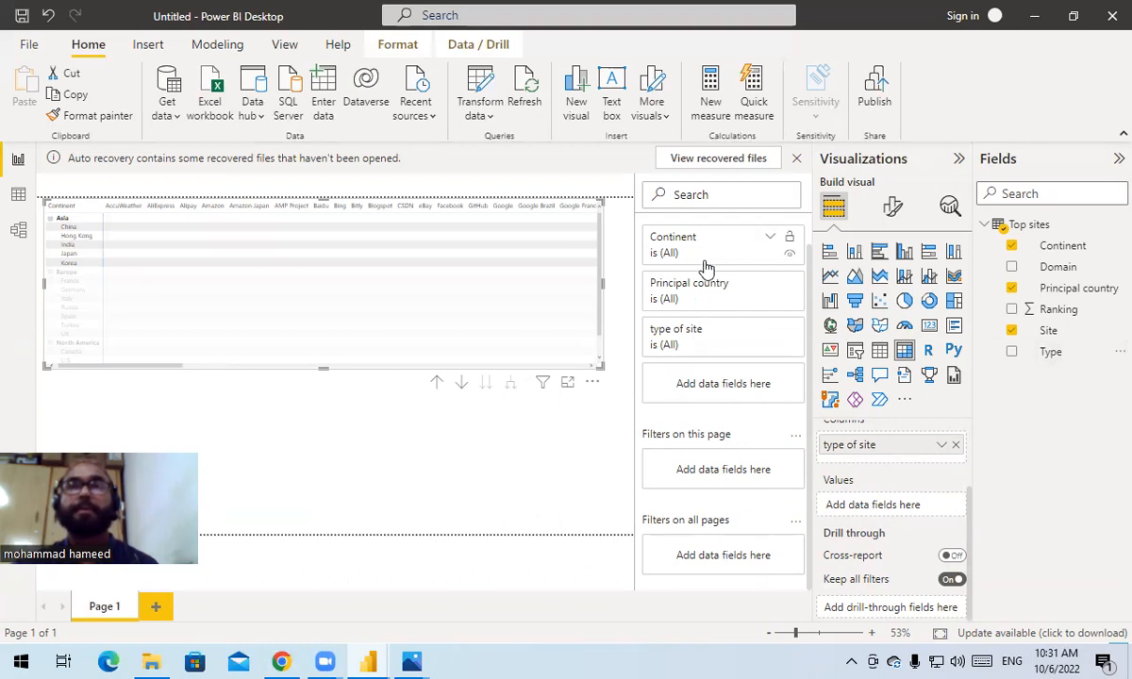
Select all entries in the matrix's type of site filter and look through the list of sites
{"action": "left_click", "coordinate": [772, 330]}
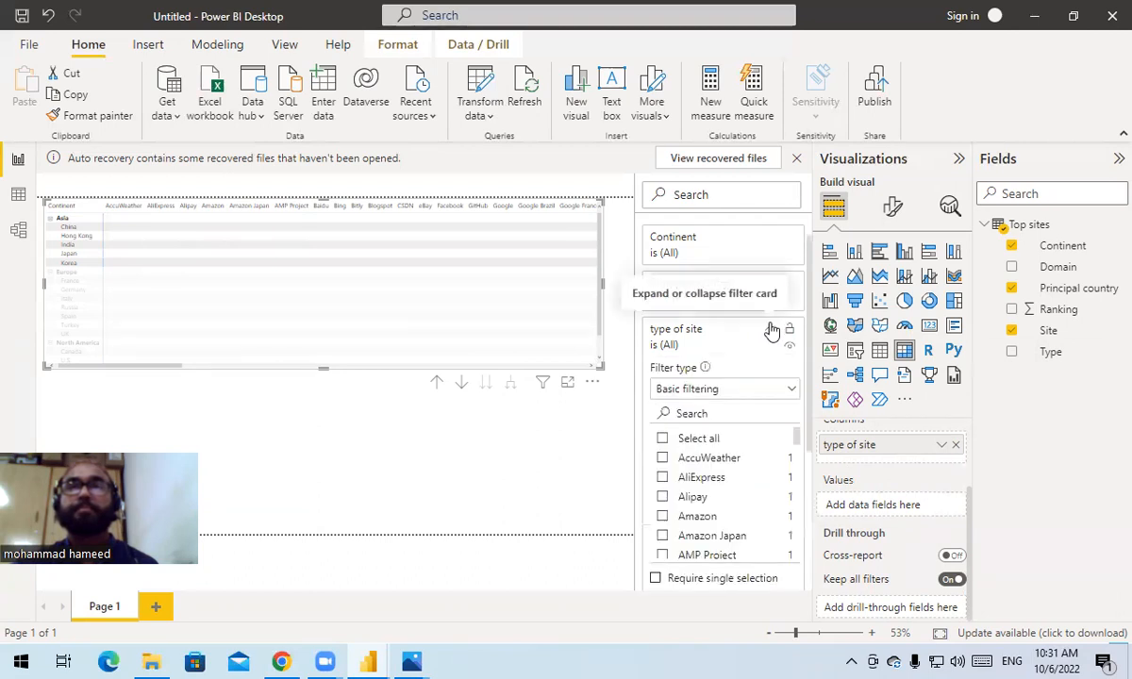
{"action": "left_click", "coordinate": [663, 439]}
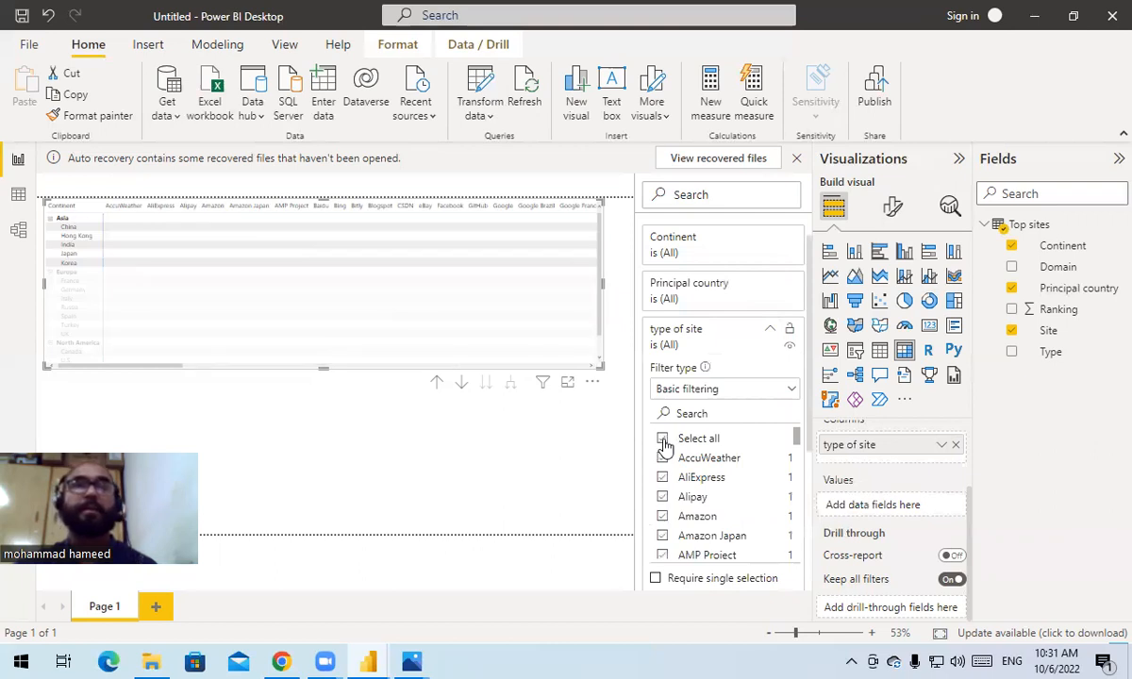
{"action": "scroll", "coordinate": [762, 501], "scroll_direction": "down", "scroll_amount": 2}
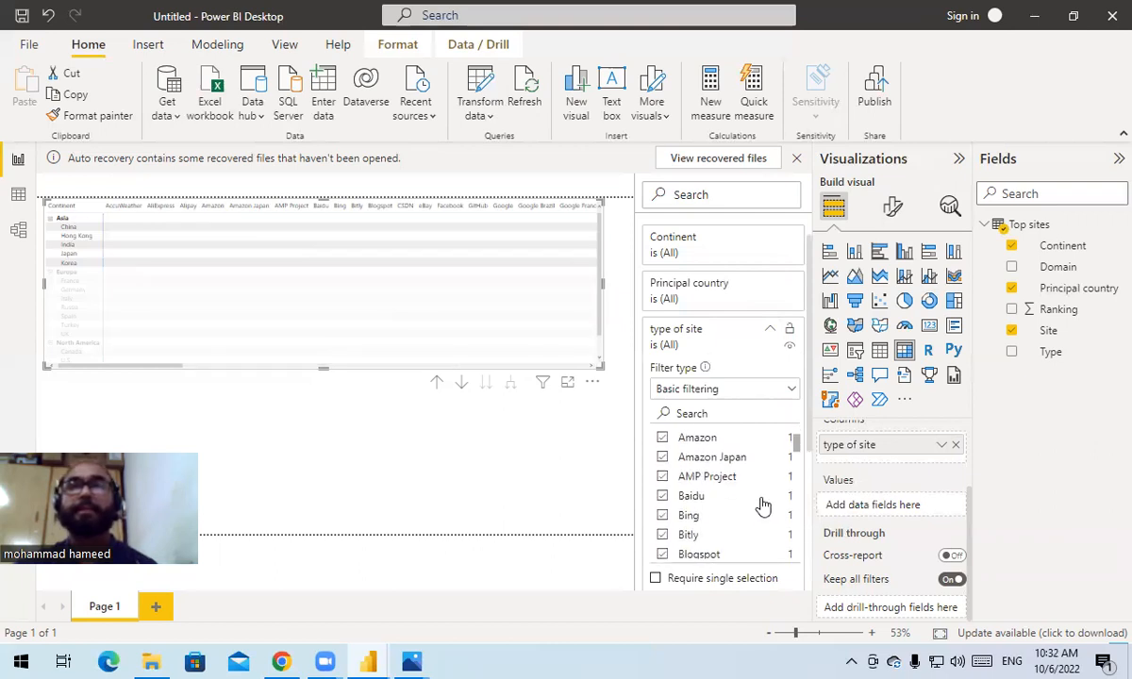
{"action": "scroll", "coordinate": [762, 500], "scroll_direction": "down", "scroll_amount": 7}
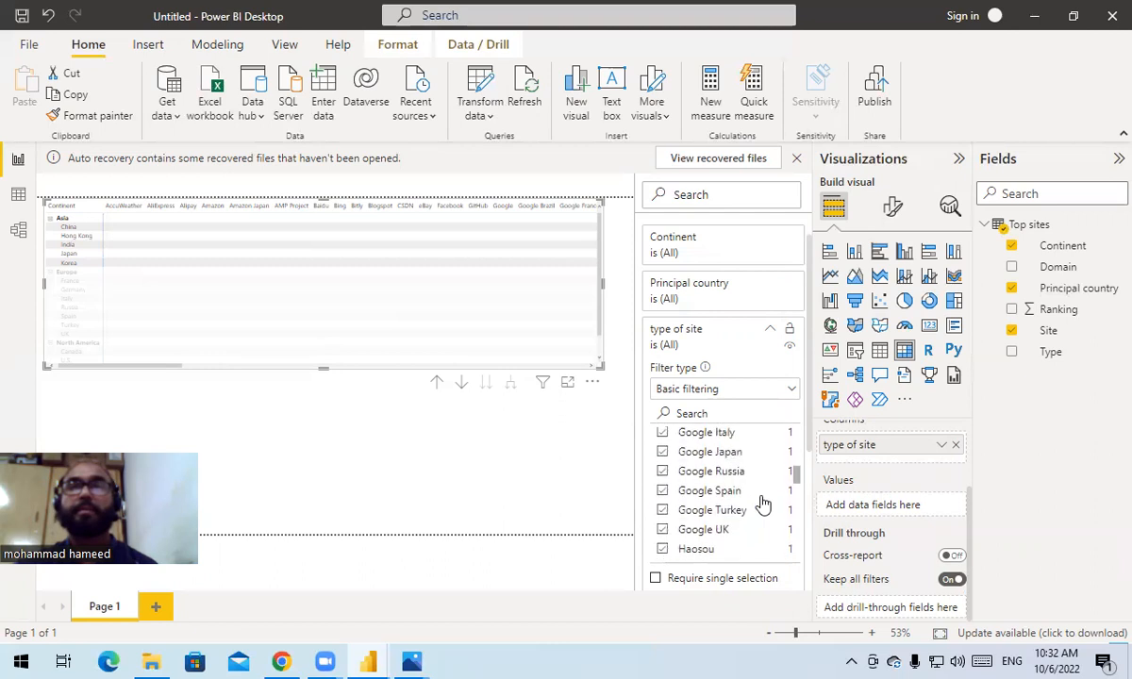
{"action": "scroll", "coordinate": [762, 510], "scroll_direction": "down", "scroll_amount": 12}
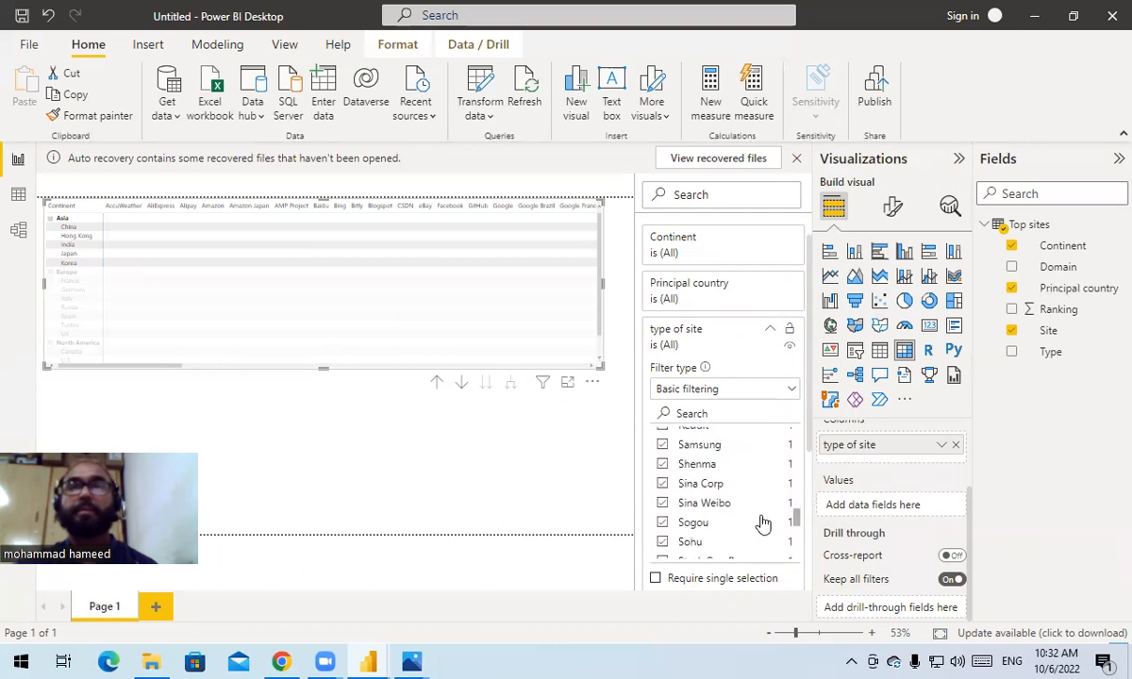
{"action": "scroll", "coordinate": [762, 536], "scroll_direction": "down", "scroll_amount": 4}
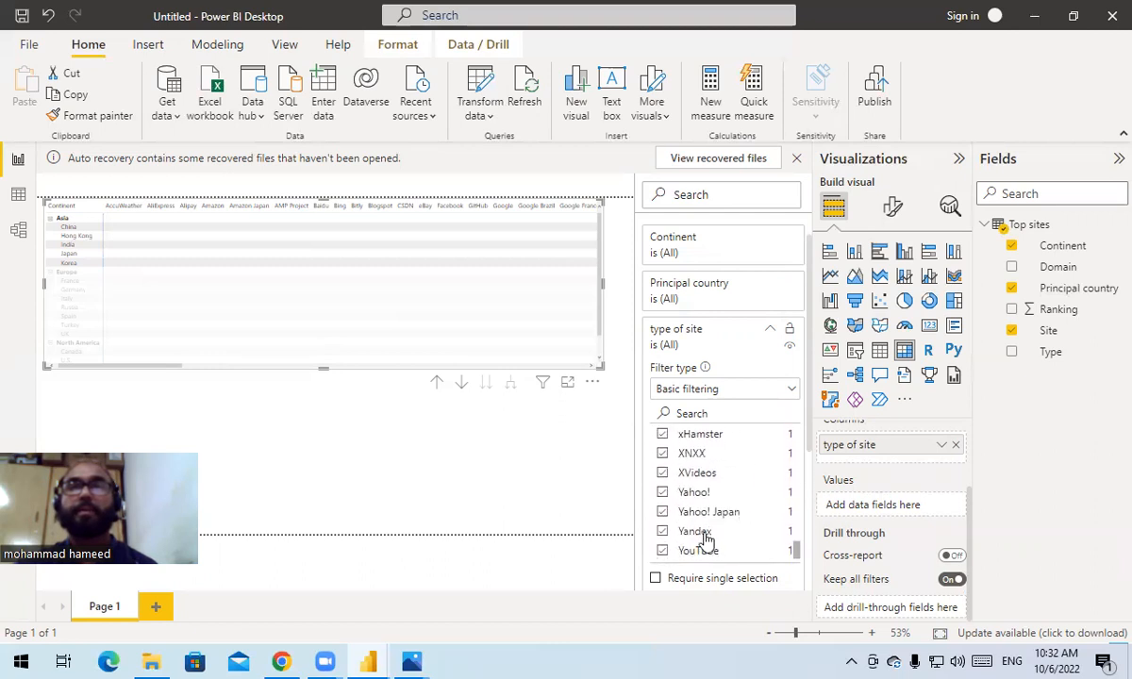
{"action": "left_click", "coordinate": [604, 492]}
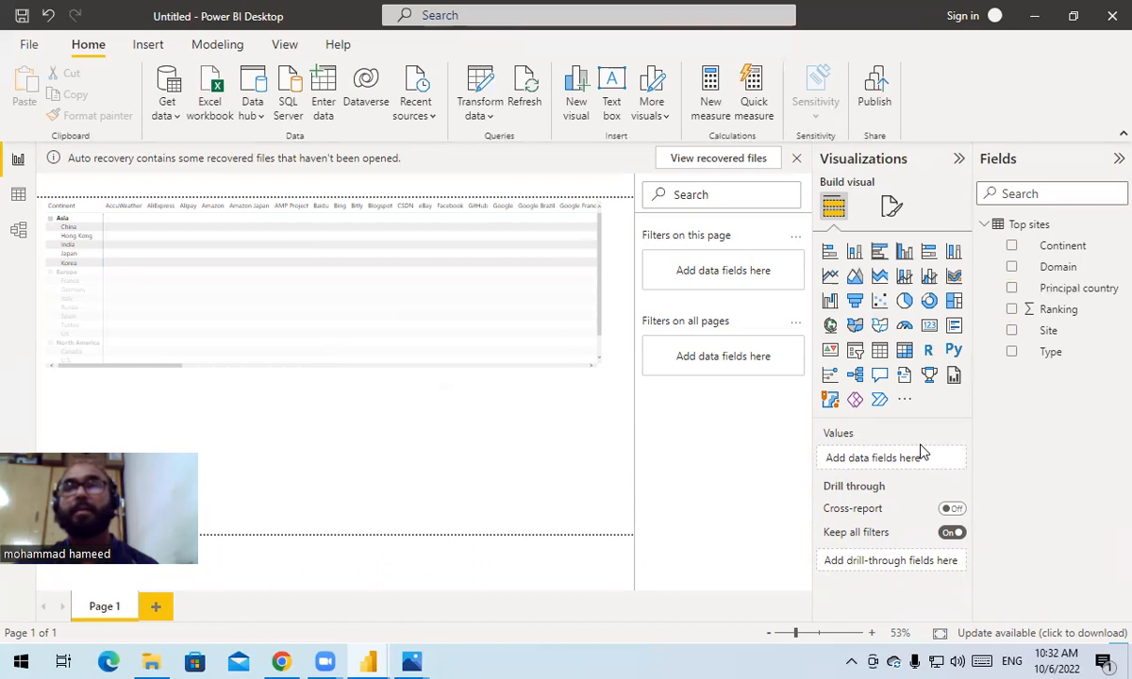
{"action": "left_click", "coordinate": [795, 326]}
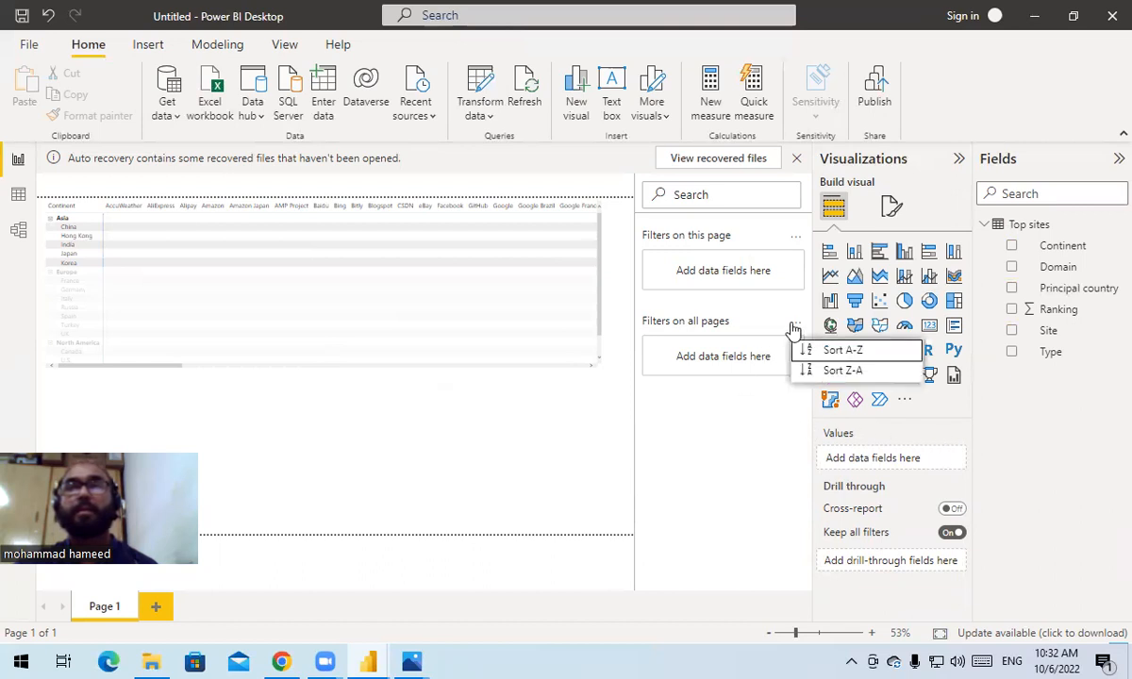
{"action": "left_click", "coordinate": [742, 428]}
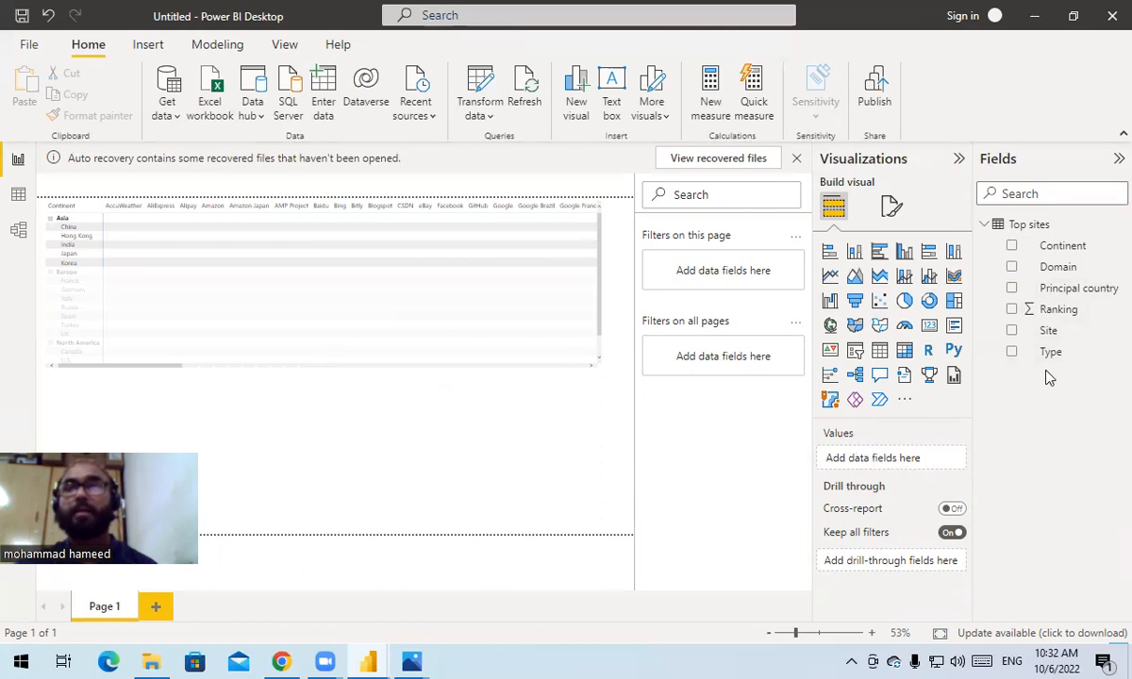
{"action": "left_click_drag", "start_coordinate": [1060, 271], "coordinate": [917, 462]}
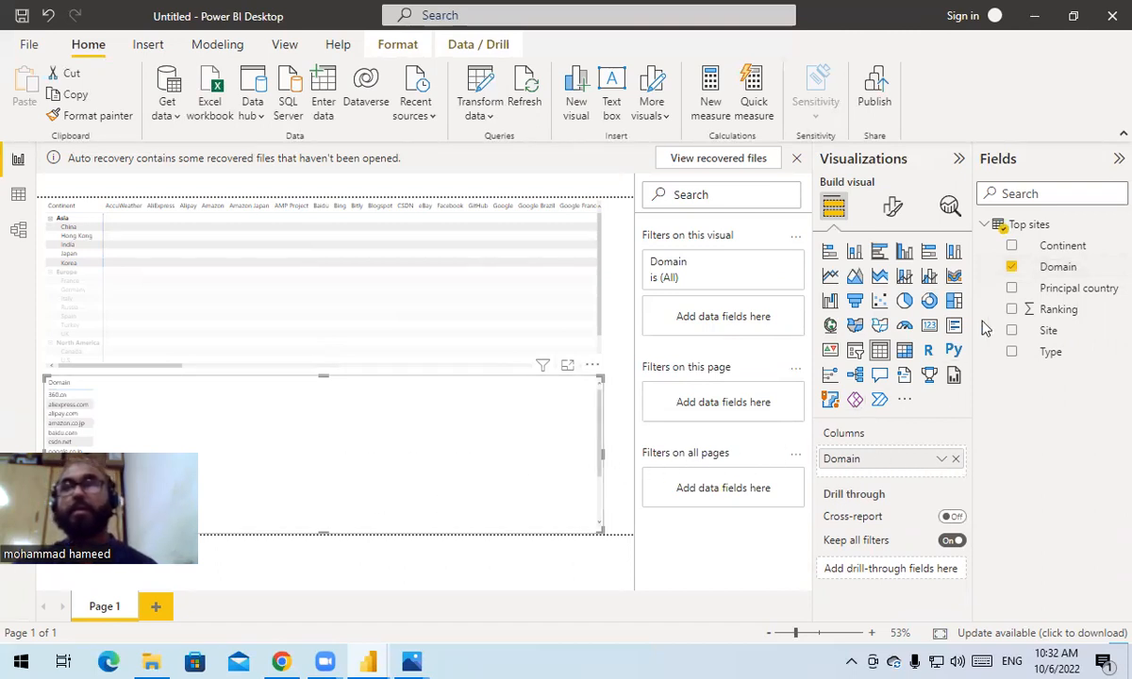
{"action": "left_click", "coordinate": [1011, 268]}
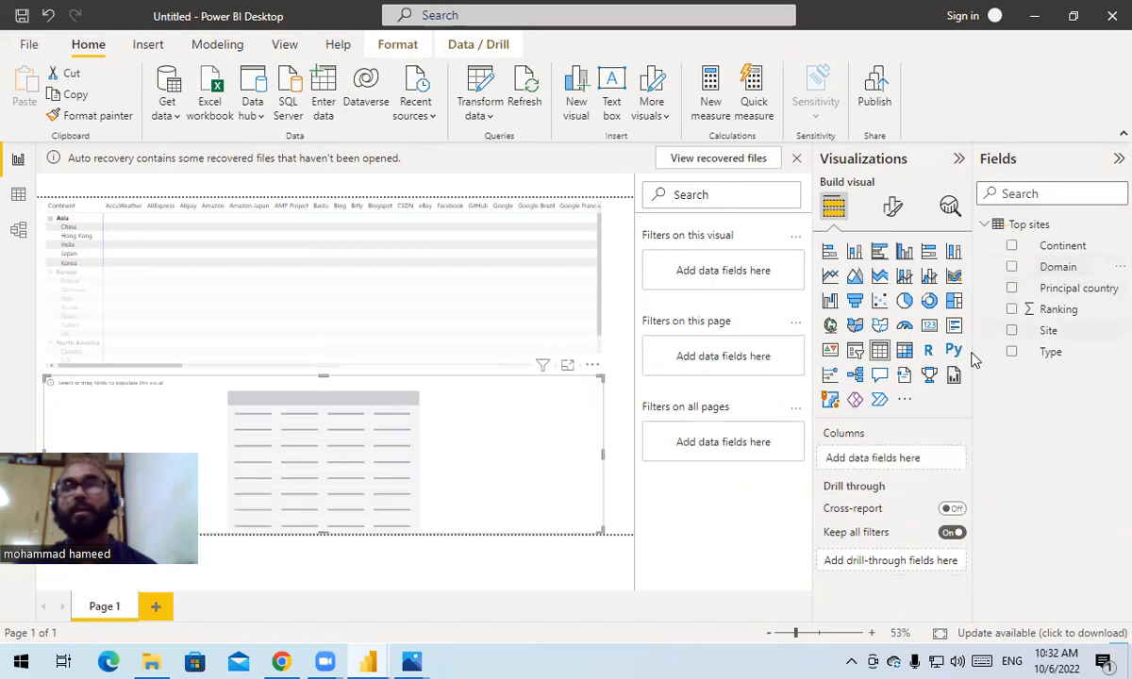
{"action": "left_click", "coordinate": [903, 351]}
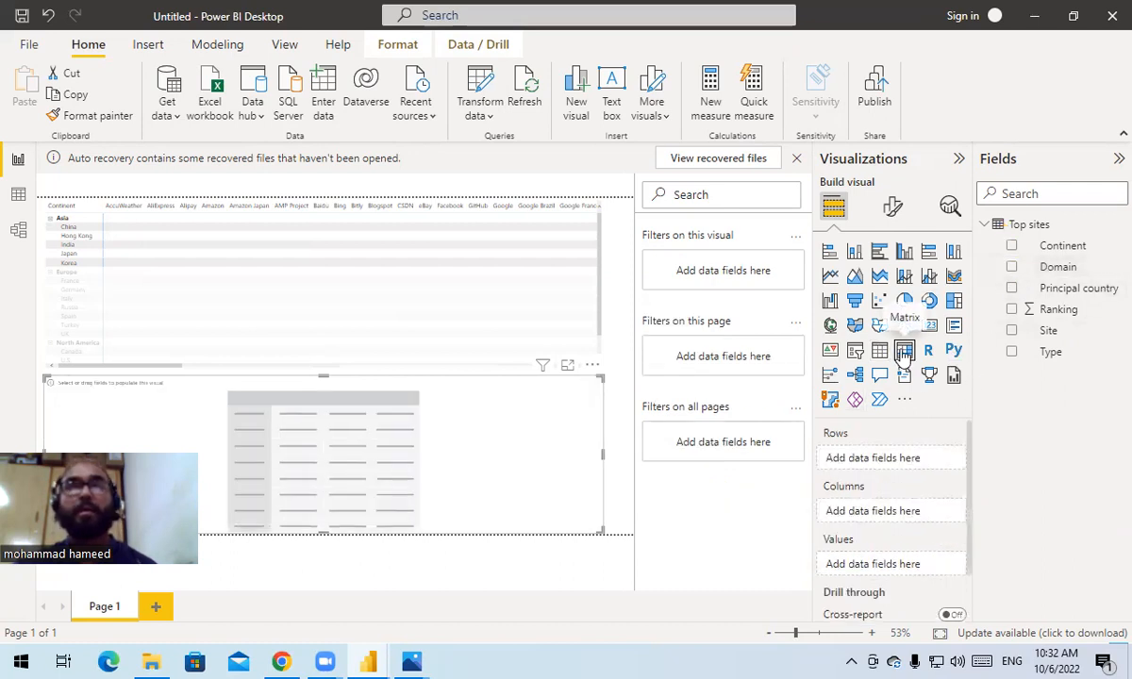
{"action": "key", "text": "Delete"}
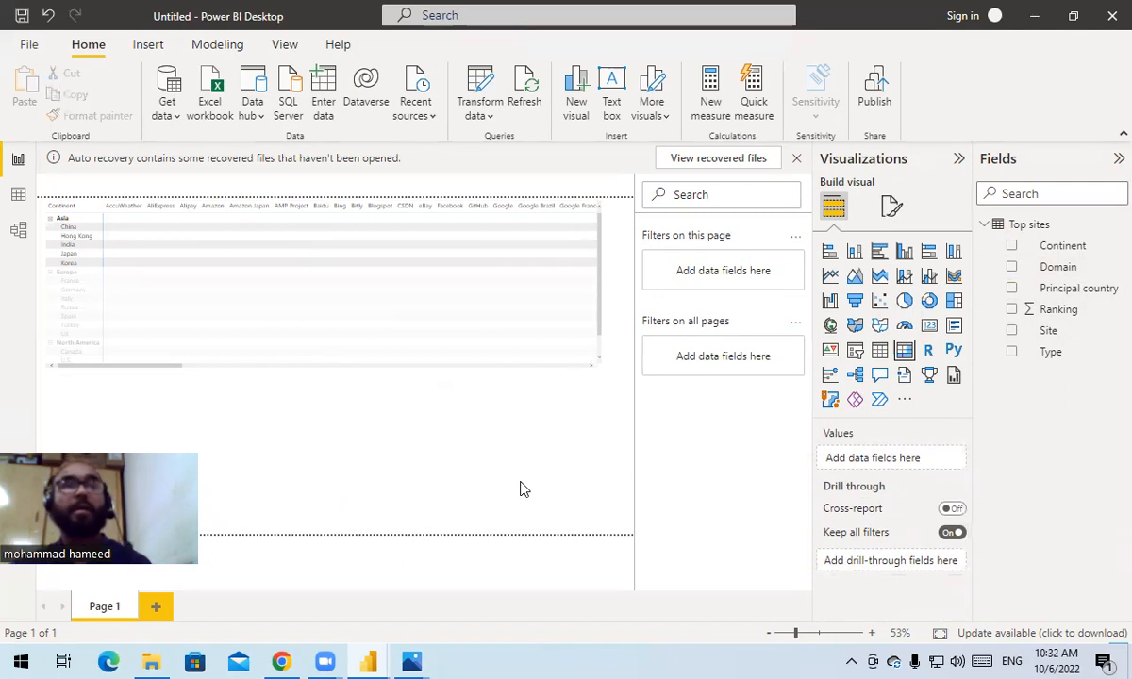
Select the matrix and examine the options of its Principal country and Continent row fields
{"action": "left_click", "coordinate": [292, 328]}
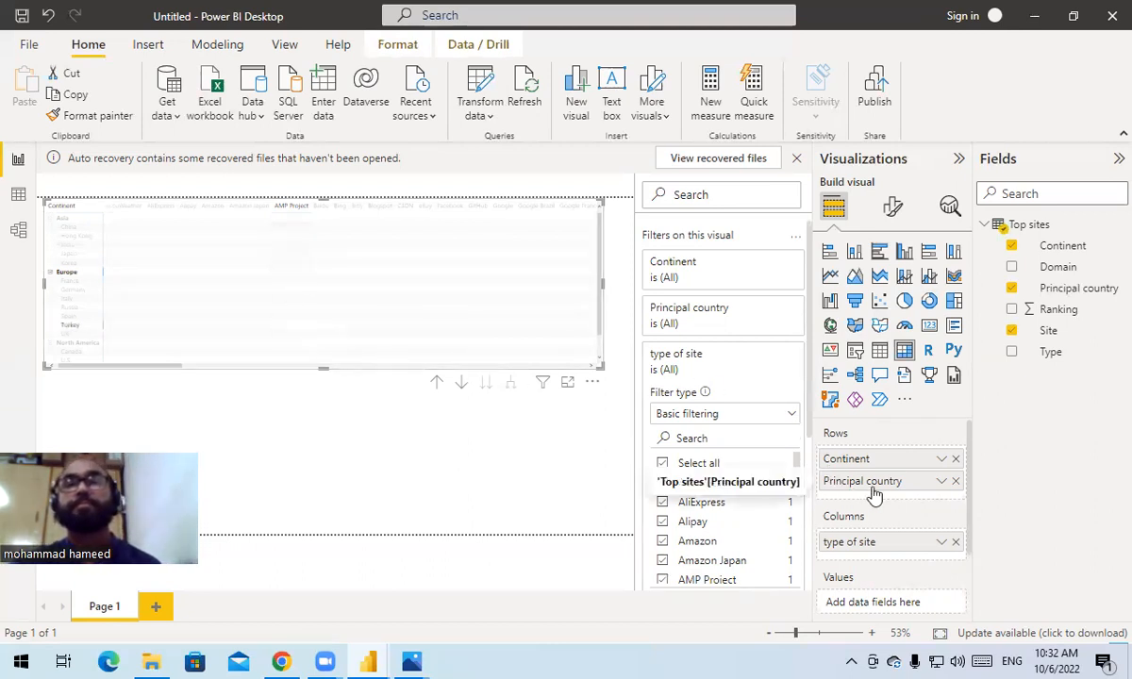
{"action": "left_click", "coordinate": [943, 483]}
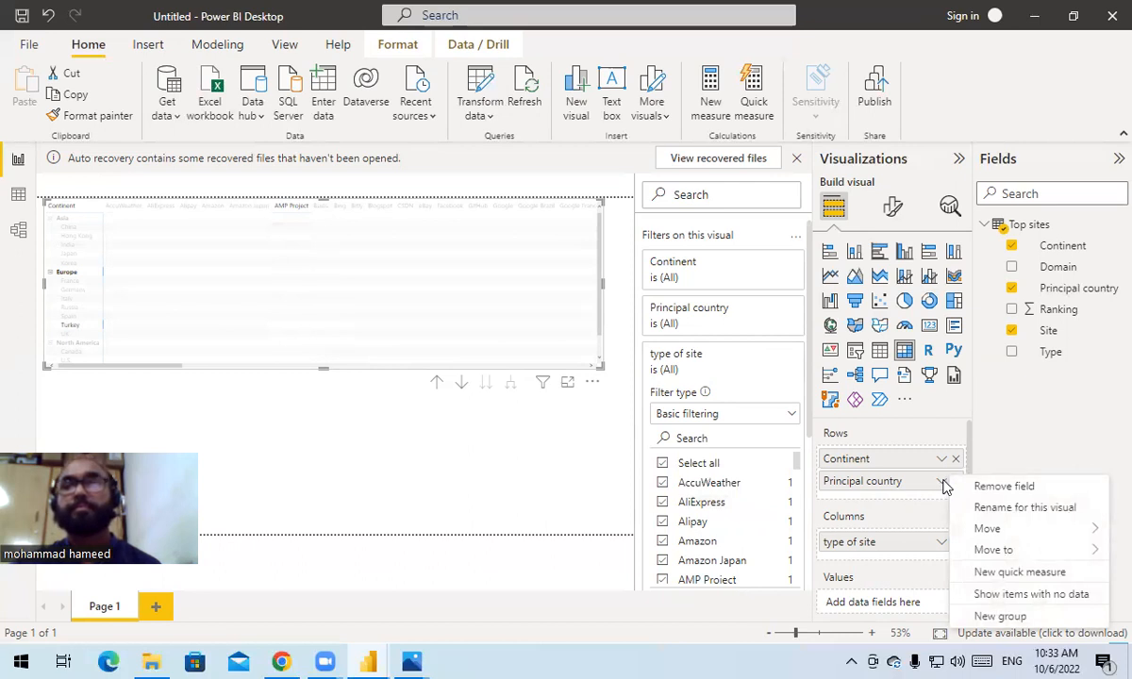
{"action": "left_click", "coordinate": [941, 459]}
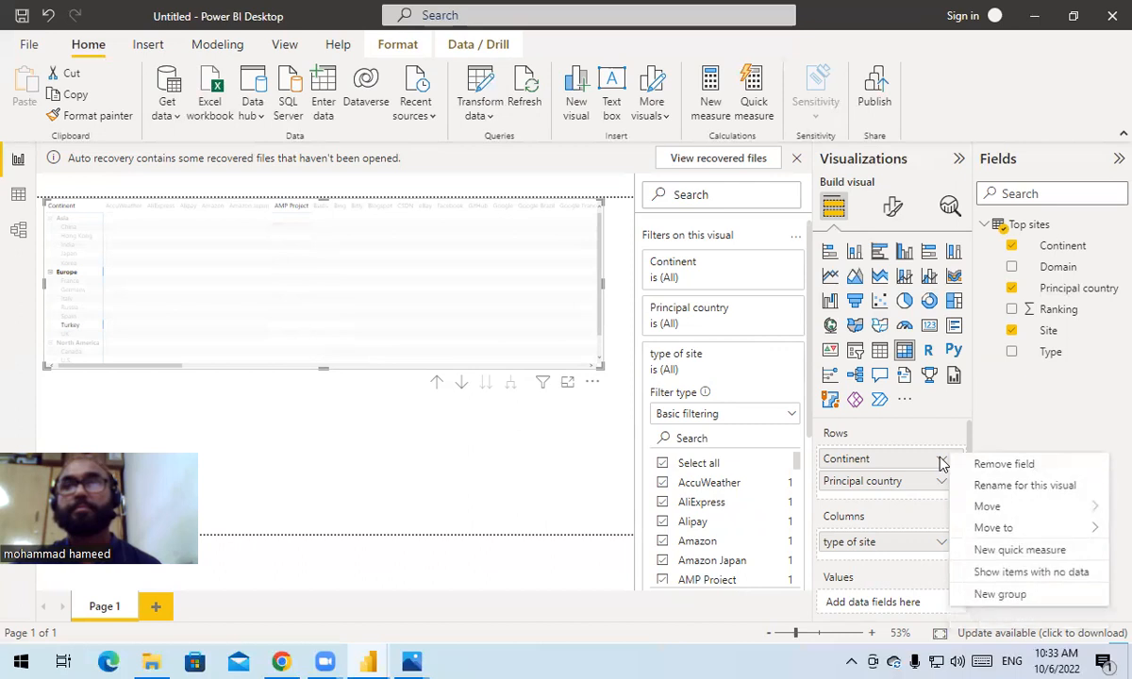
{"action": "left_click", "coordinate": [877, 520]}
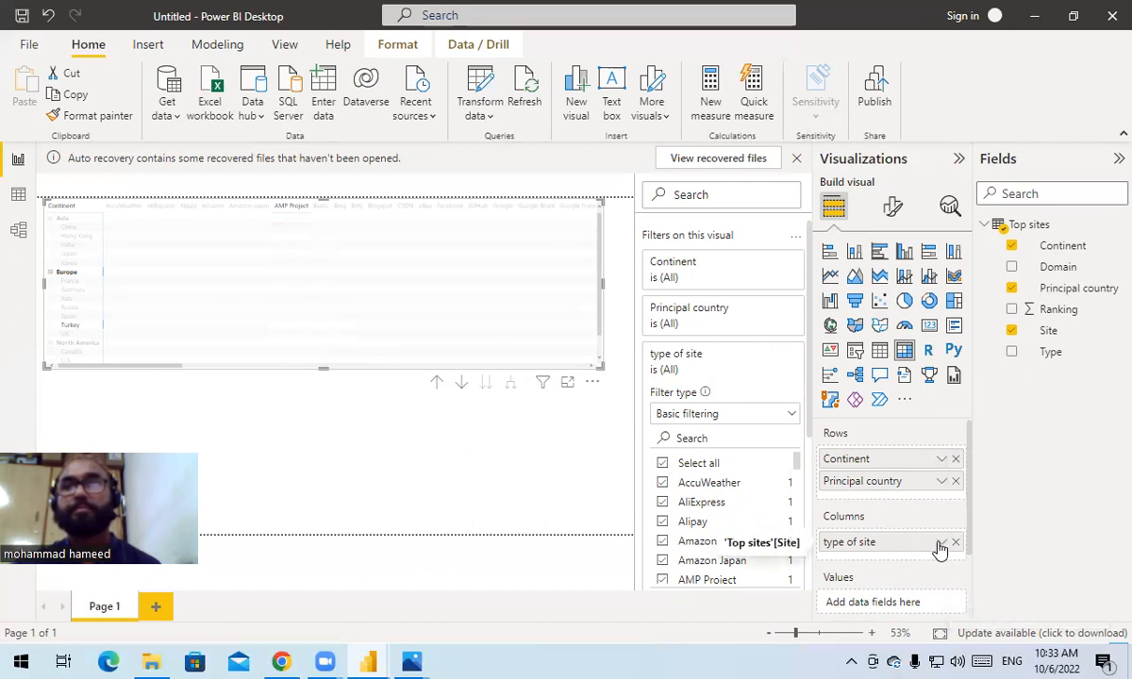
{"action": "scroll", "coordinate": [903, 582], "scroll_direction": "down", "scroll_amount": 1}
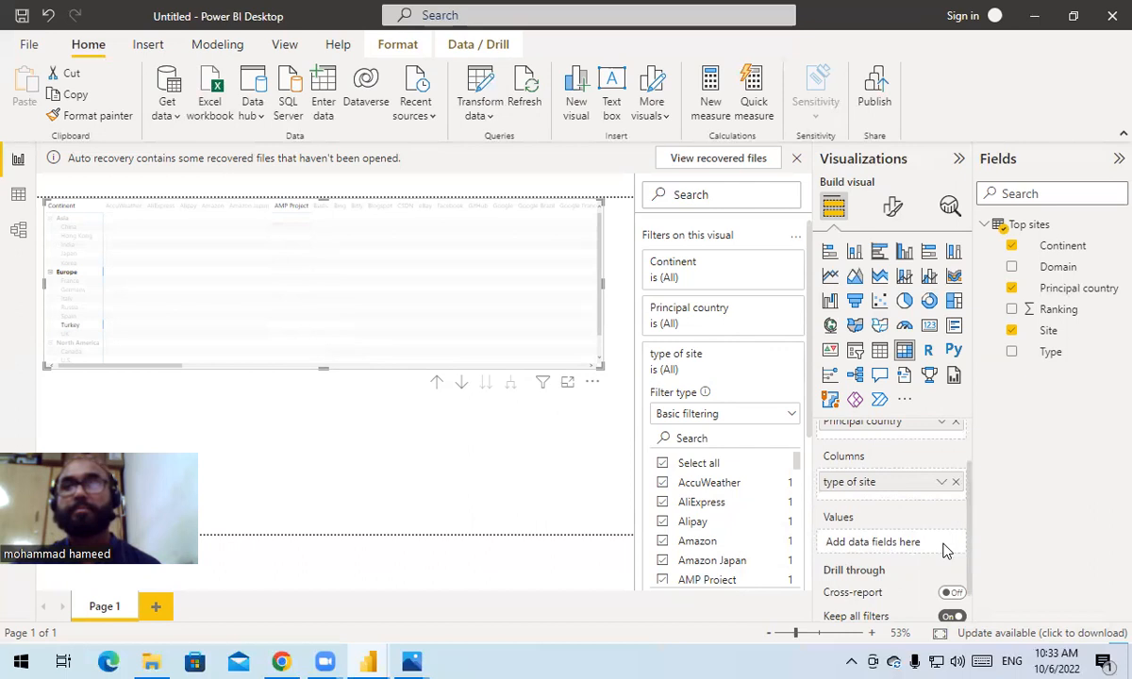
Try Type in the matrix values, replace it with Ranking and enlarge the matrix downwards
{"action": "left_click_drag", "start_coordinate": [1049, 352], "coordinate": [927, 558]}
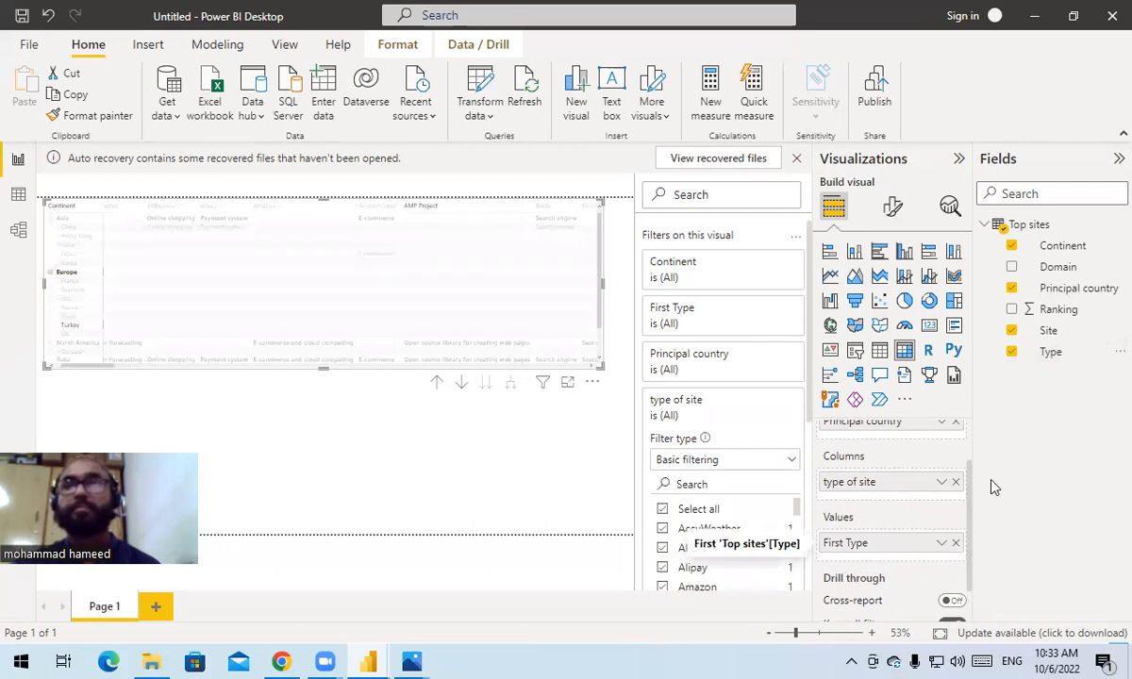
{"action": "left_click", "coordinate": [1011, 352]}
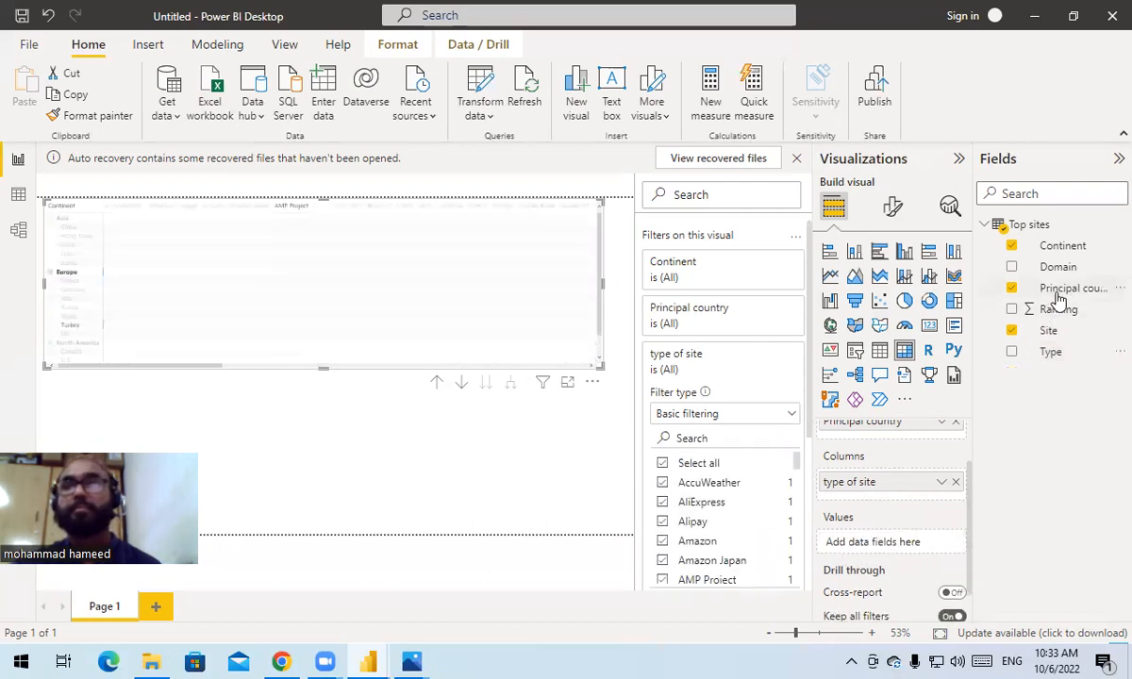
{"action": "left_click_drag", "start_coordinate": [1057, 315], "coordinate": [915, 551]}
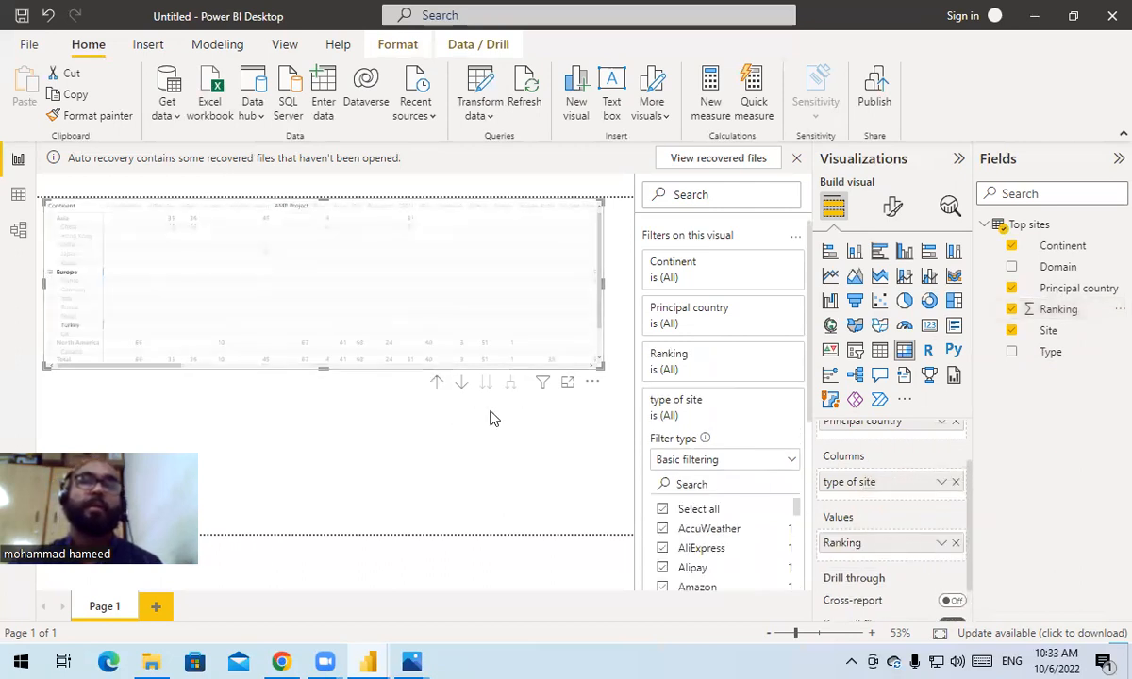
{"action": "left_click_drag", "start_coordinate": [323, 367], "coordinate": [361, 461]}
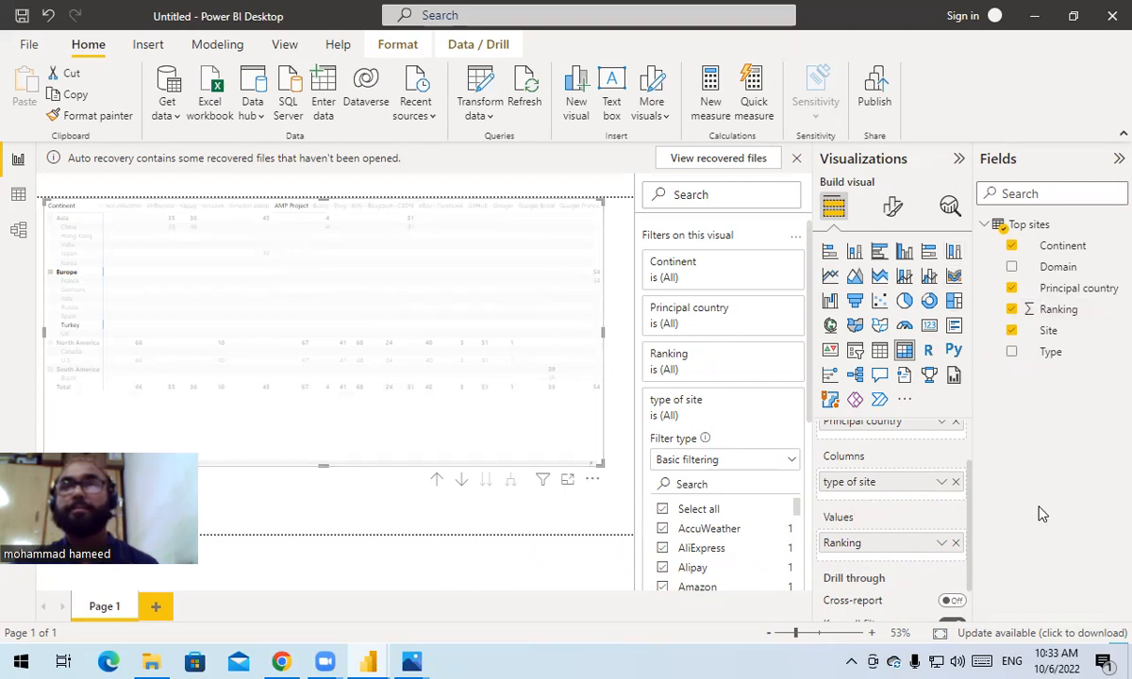
{"action": "left_click", "coordinate": [944, 424]}
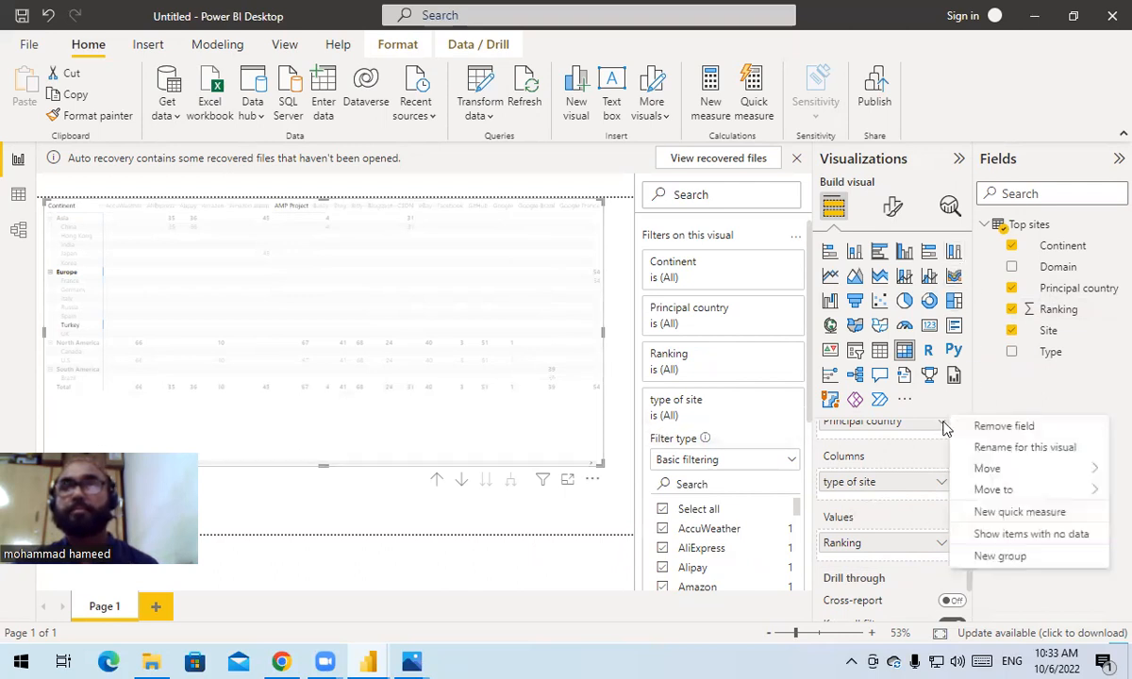
{"action": "left_click", "coordinate": [1097, 391]}
{"action": "scroll", "coordinate": [941, 469], "scroll_direction": "up", "scroll_amount": 1}
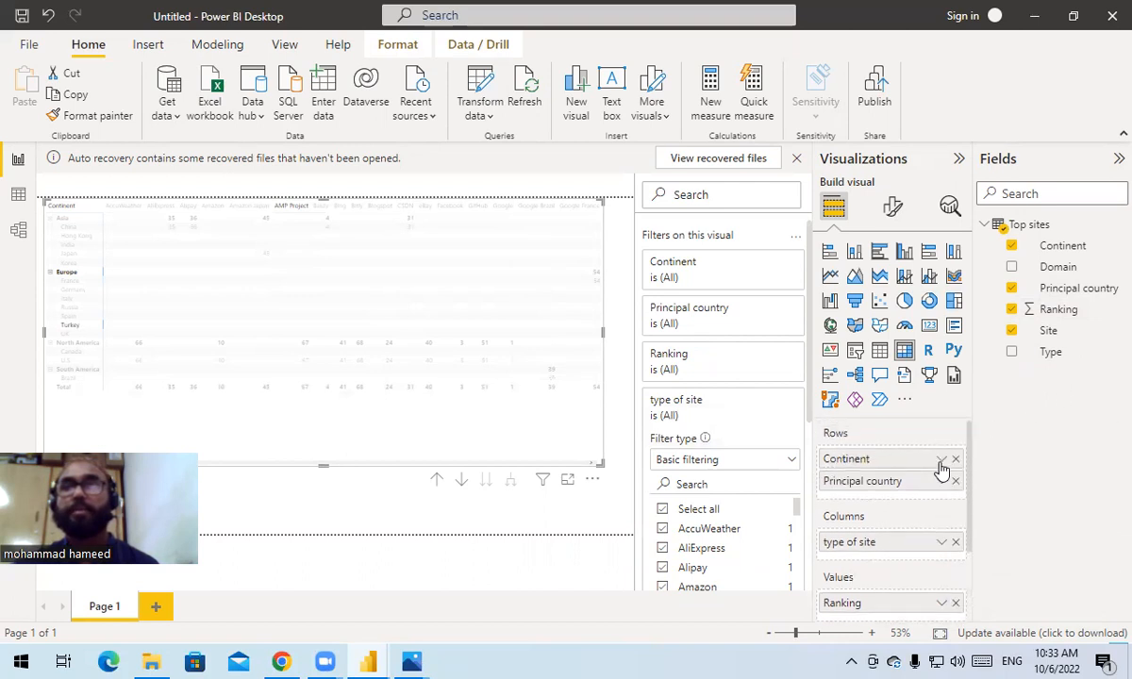
{"action": "scroll", "coordinate": [924, 515], "scroll_direction": "down", "scroll_amount": 1}
{"action": "scroll", "coordinate": [924, 515], "scroll_direction": "down", "scroll_amount": 2}
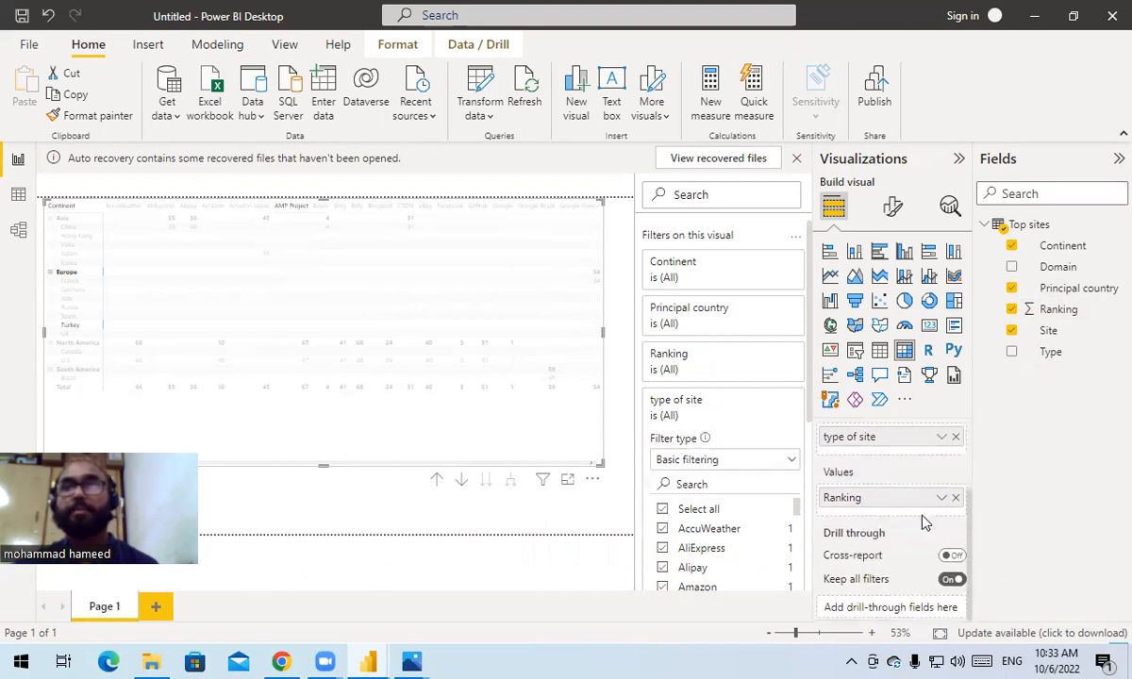
Set the font size of the matrix values to 20 and widen the matrix towards the right edge of the page
{"action": "left_click", "coordinate": [892, 213]}
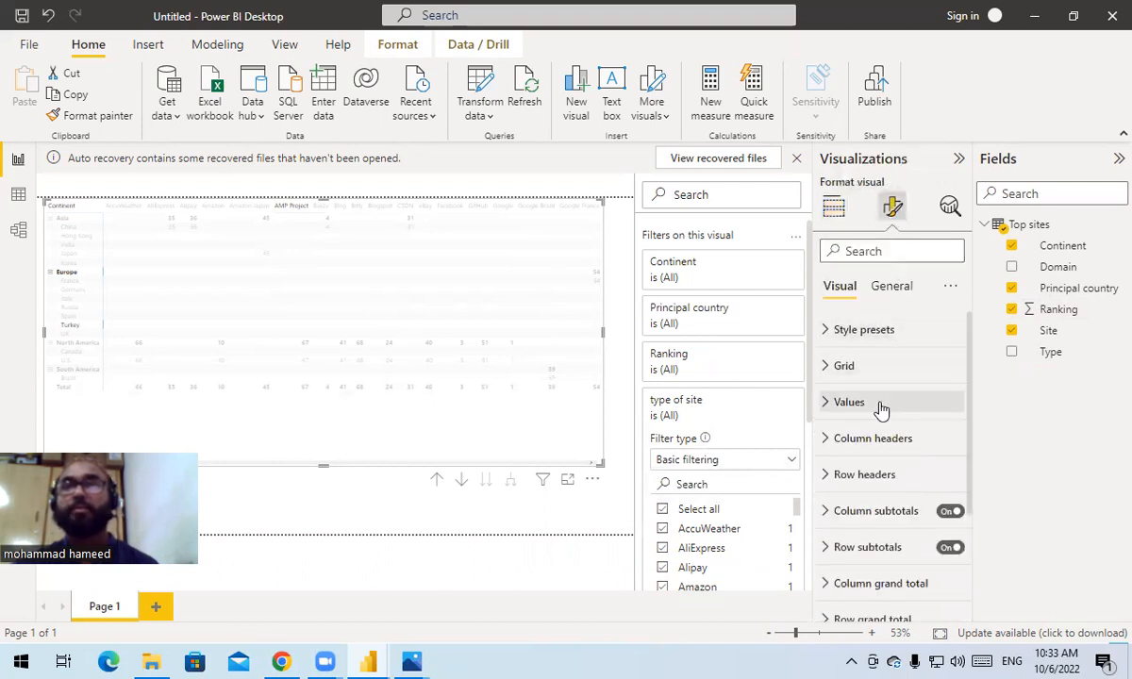
{"action": "left_click", "coordinate": [880, 404]}
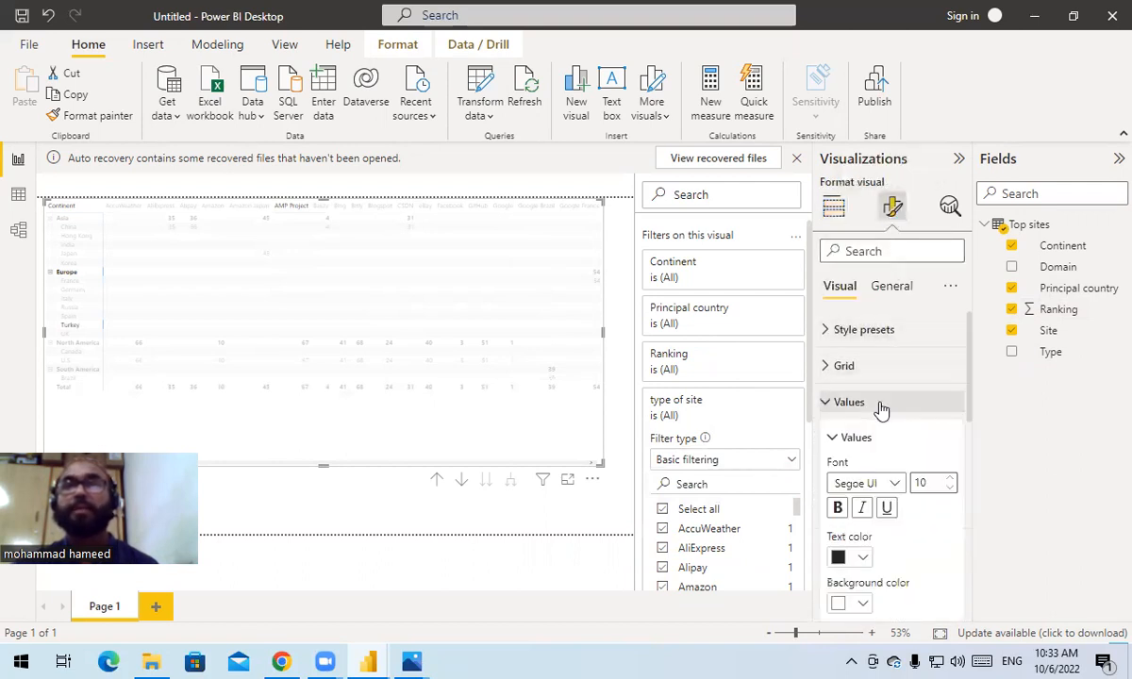
{"action": "left_click", "coordinate": [951, 480]}
{"action": "left_click", "coordinate": [952, 480]}
{"action": "left_click", "coordinate": [951, 480]}
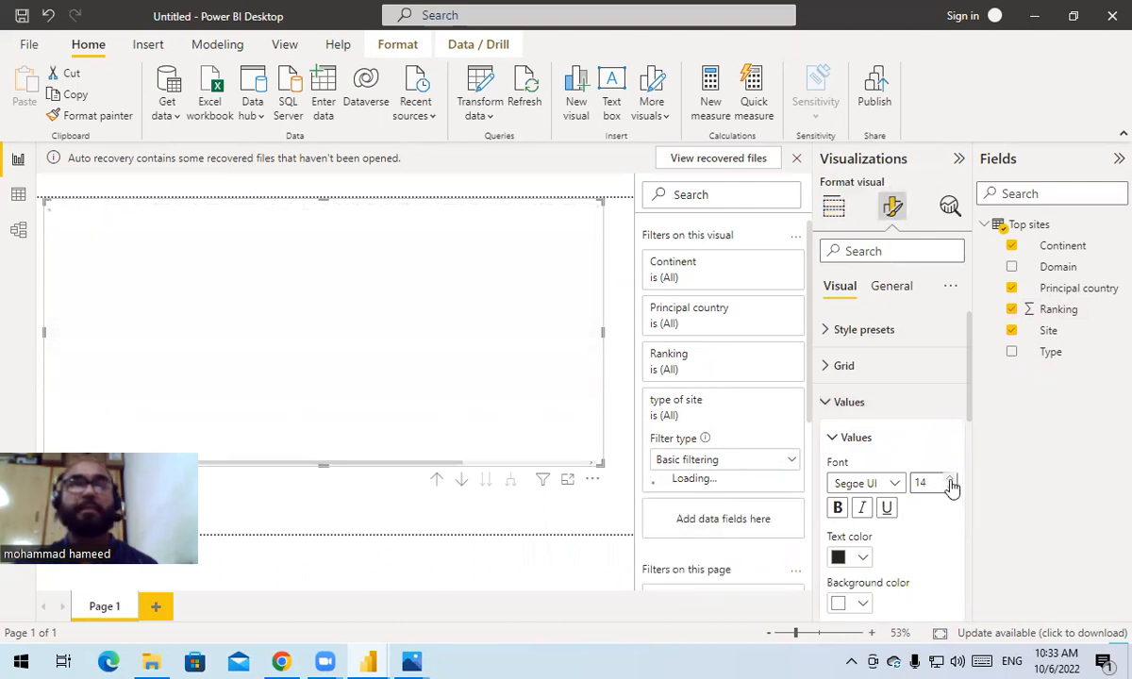
{"action": "left_click", "coordinate": [951, 480]}
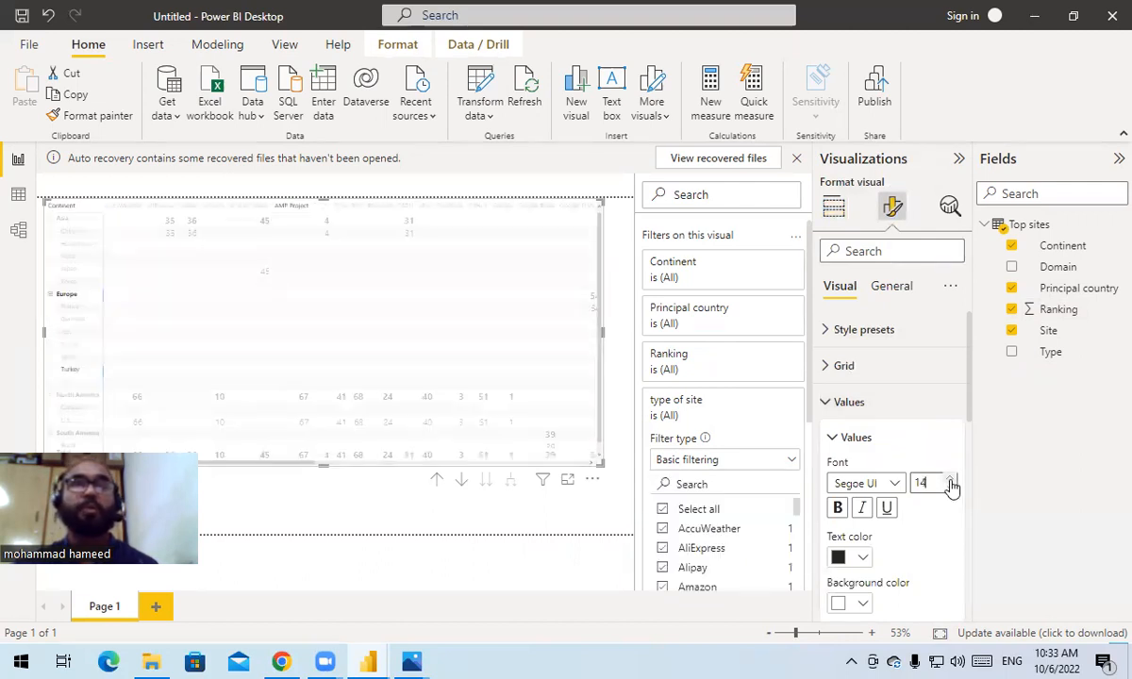
{"action": "left_click", "coordinate": [951, 480]}
{"action": "left_click", "coordinate": [951, 480]}
{"action": "left_click", "coordinate": [951, 480]}
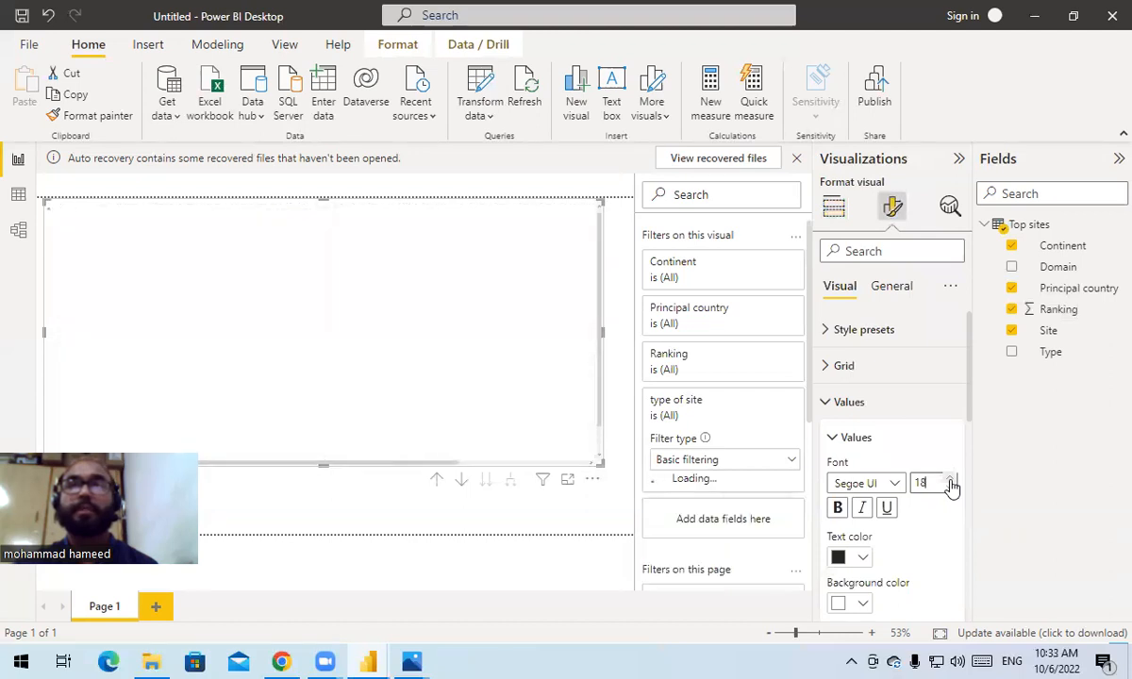
{"action": "left_click", "coordinate": [951, 481]}
{"action": "left_click", "coordinate": [951, 480]}
{"action": "left_click", "coordinate": [951, 480]}
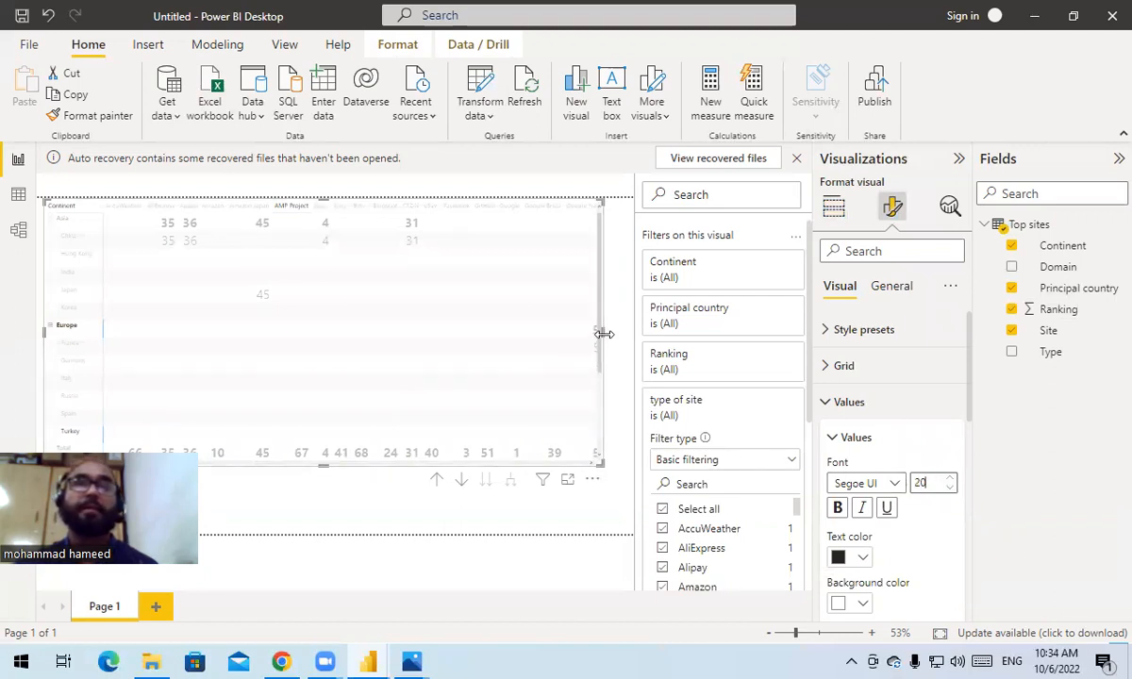
{"action": "left_click_drag", "start_coordinate": [607, 333], "coordinate": [633, 333]}
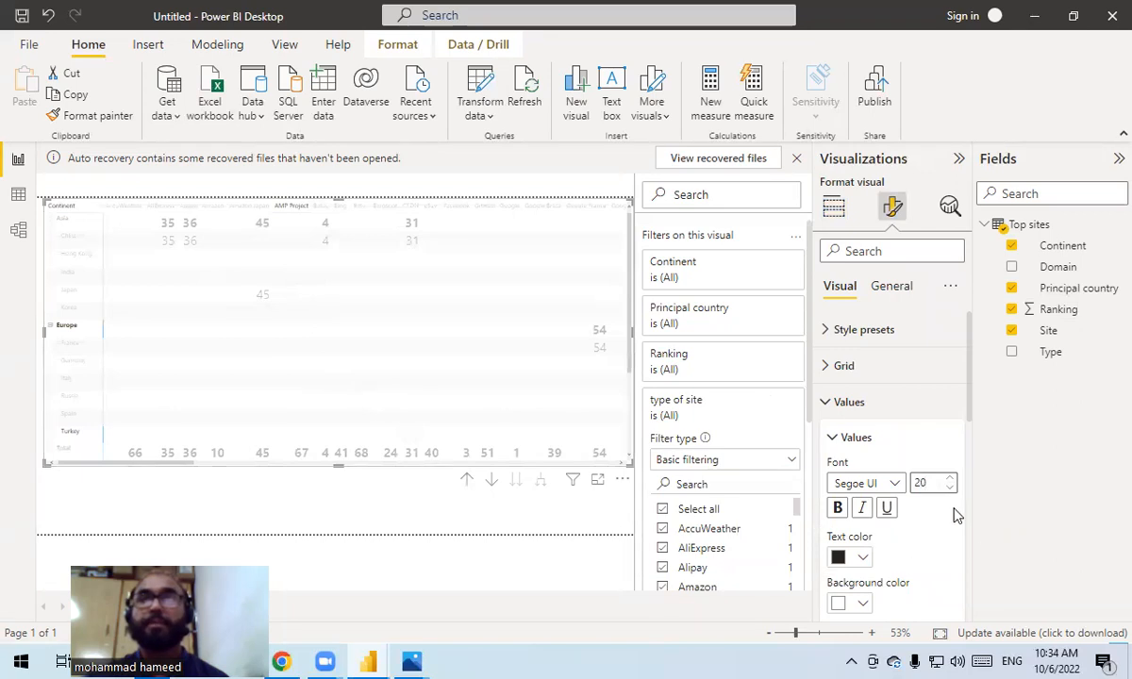
Try purple, settle on dark blue as the text color of the matrix values, and set their font to Arial Black
{"action": "left_click", "coordinate": [865, 562]}
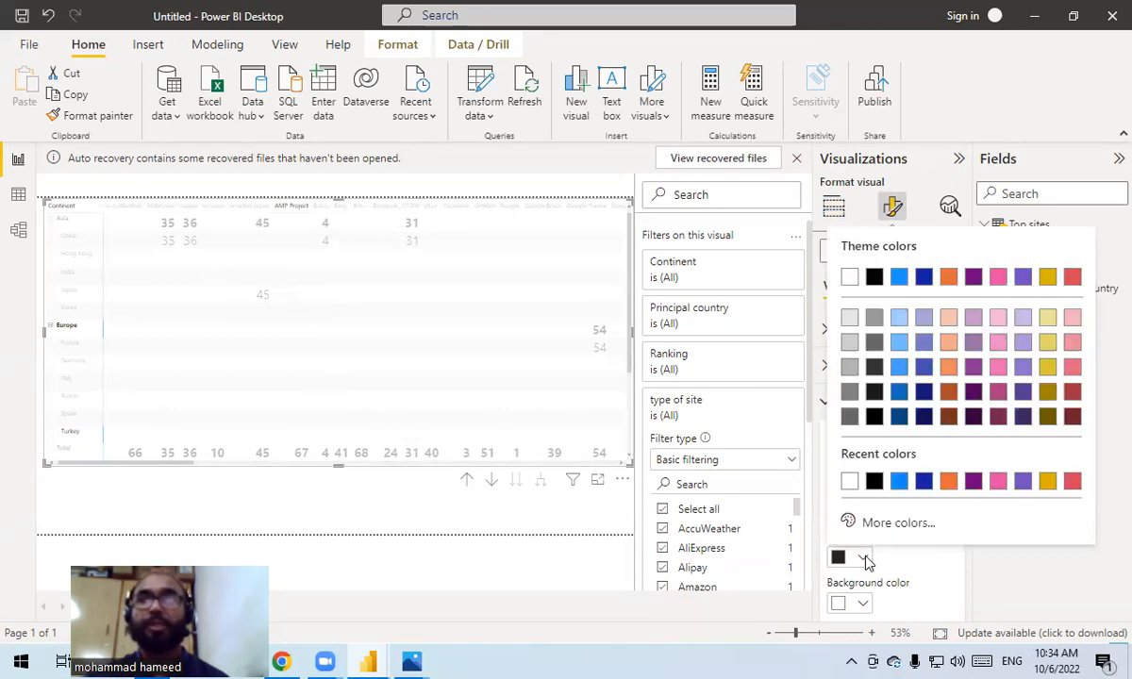
{"action": "left_click", "coordinate": [975, 488]}
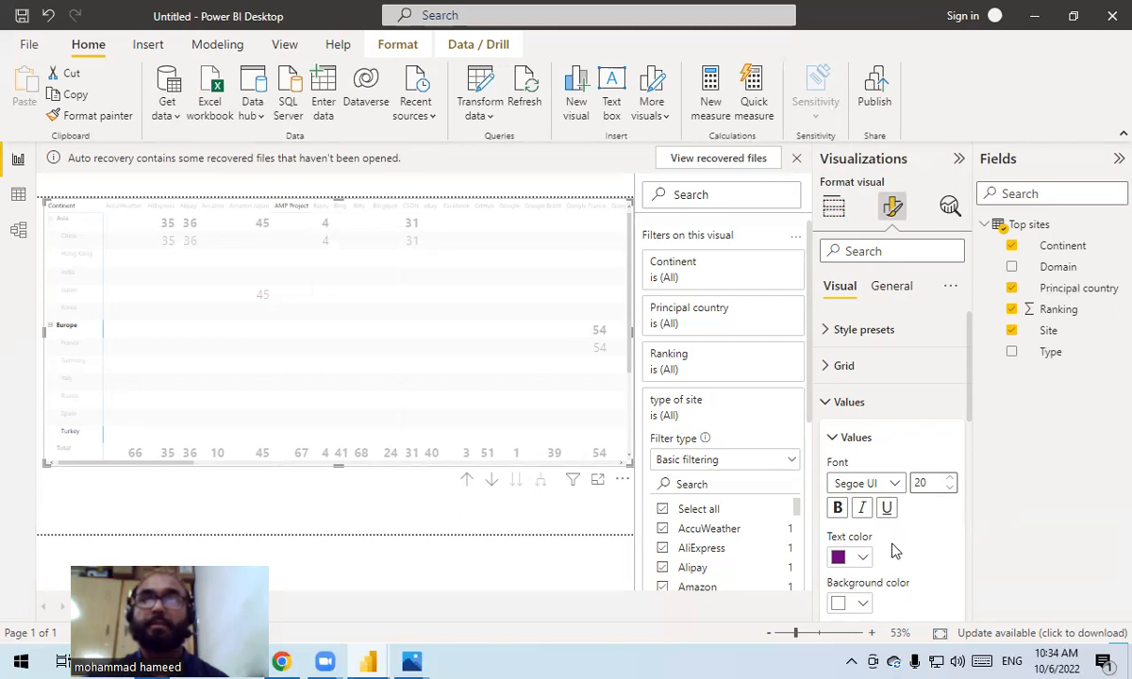
{"action": "left_click", "coordinate": [867, 561]}
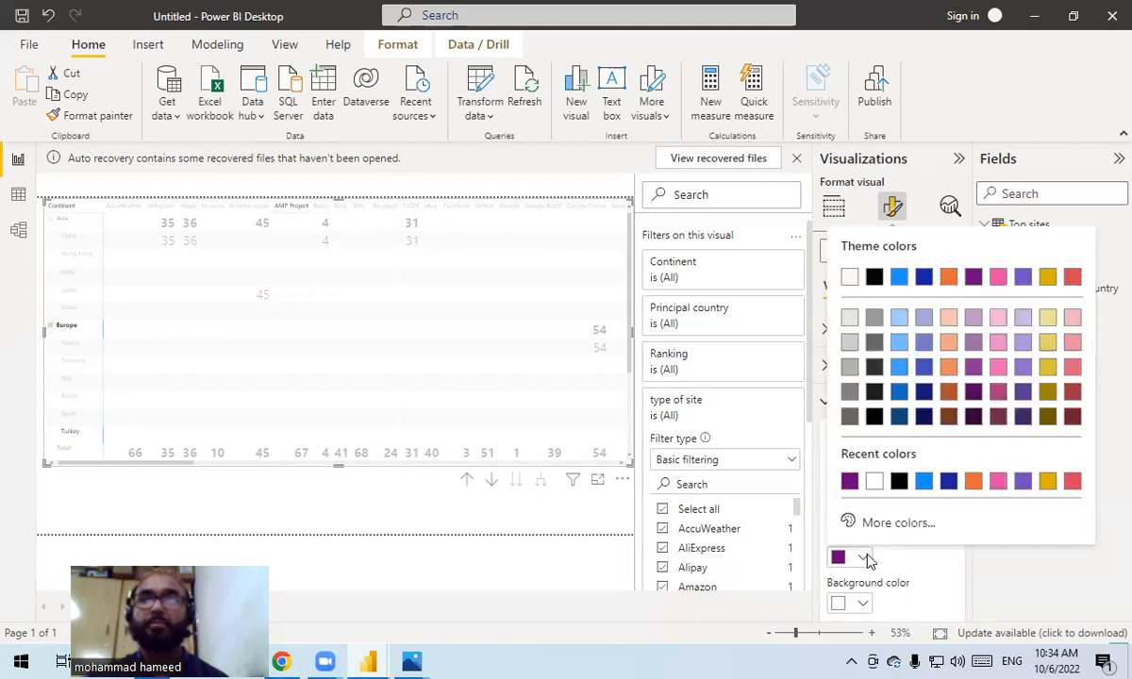
{"action": "left_click", "coordinate": [948, 484]}
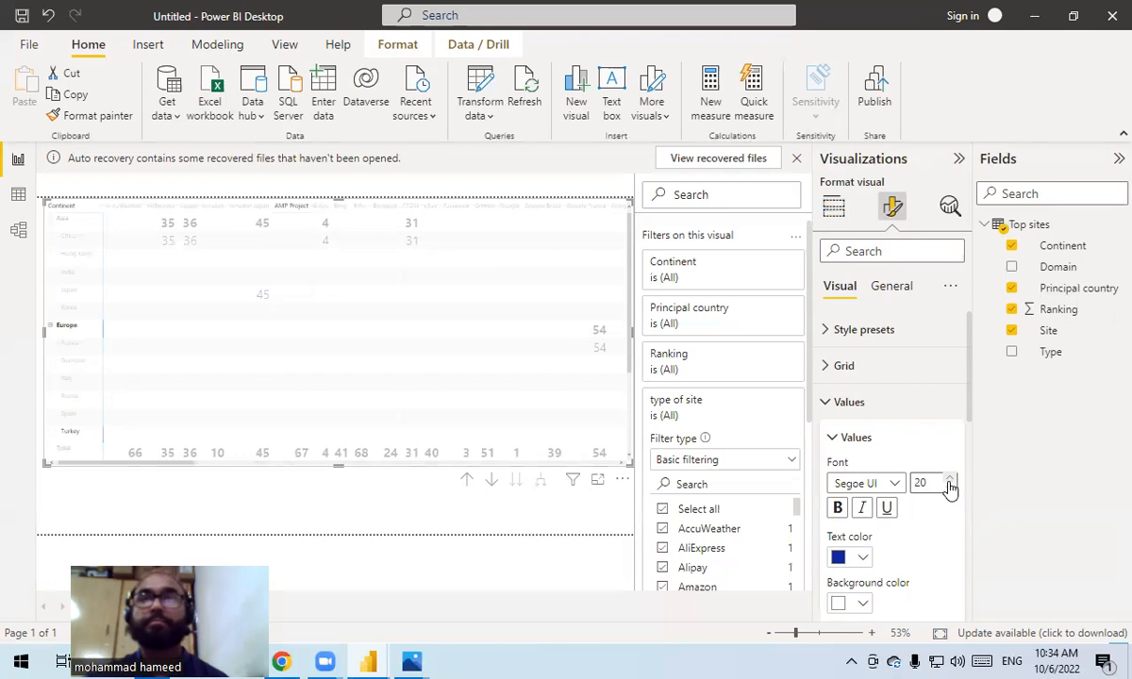
{"action": "left_click", "coordinate": [896, 484]}
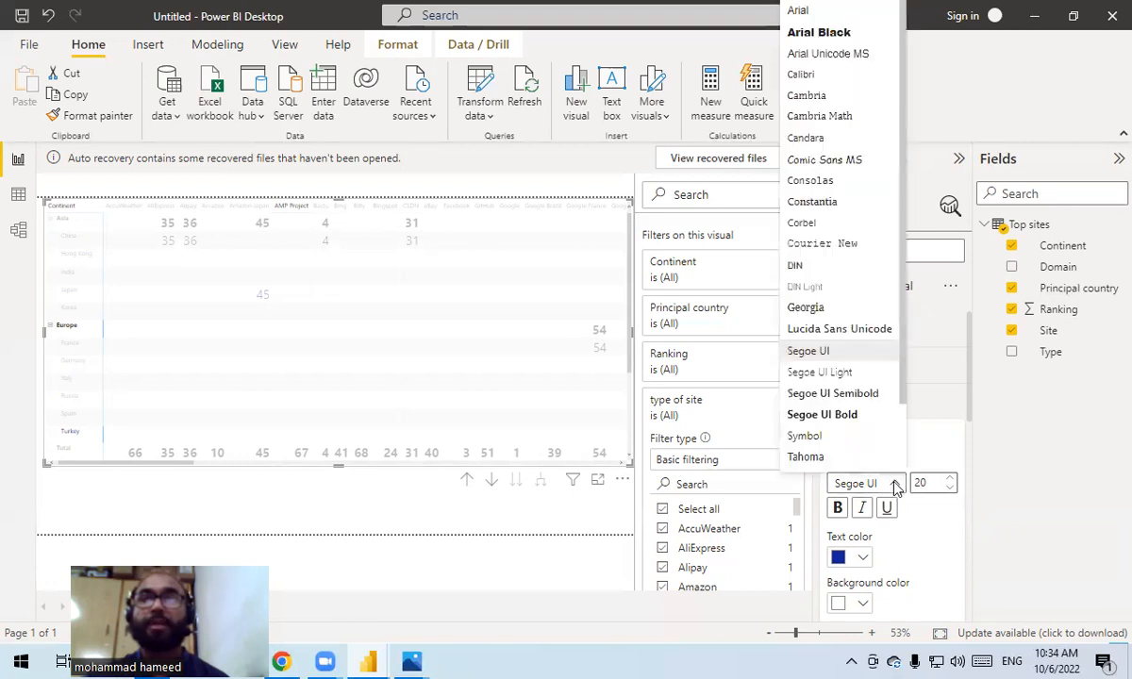
{"action": "left_click", "coordinate": [800, 38]}
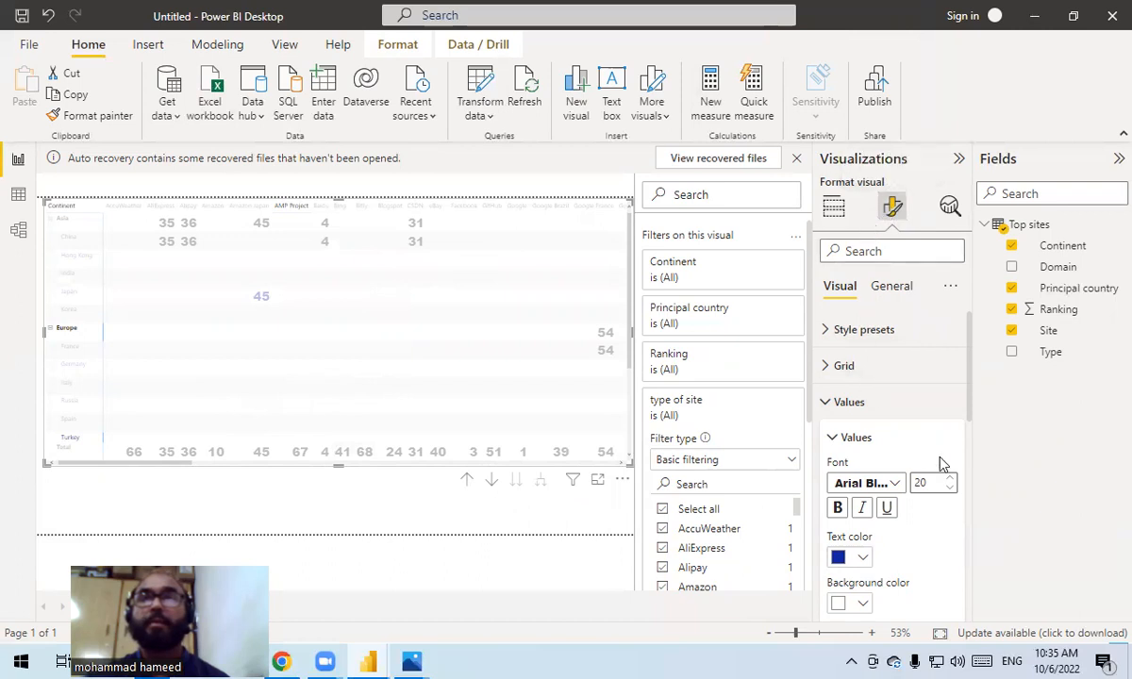
Turn on the matrix's title and open its title settings
{"action": "left_click", "coordinate": [836, 437]}
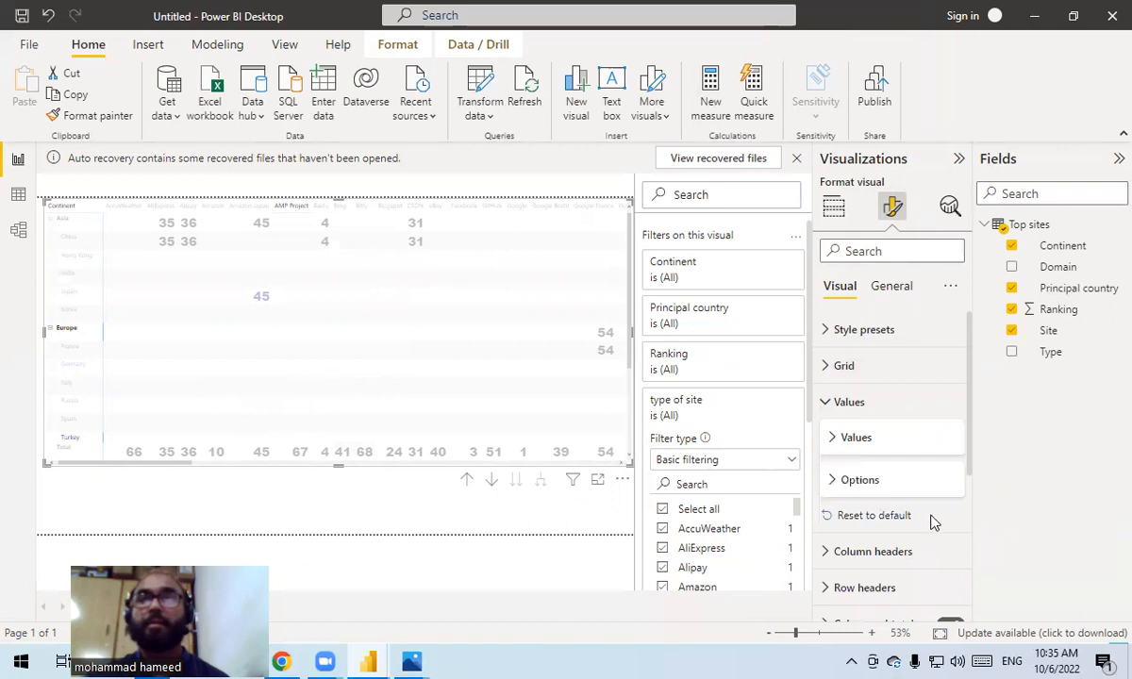
{"action": "scroll", "coordinate": [930, 523], "scroll_direction": "down", "scroll_amount": 3}
{"action": "scroll", "coordinate": [920, 533], "scroll_direction": "down", "scroll_amount": 3}
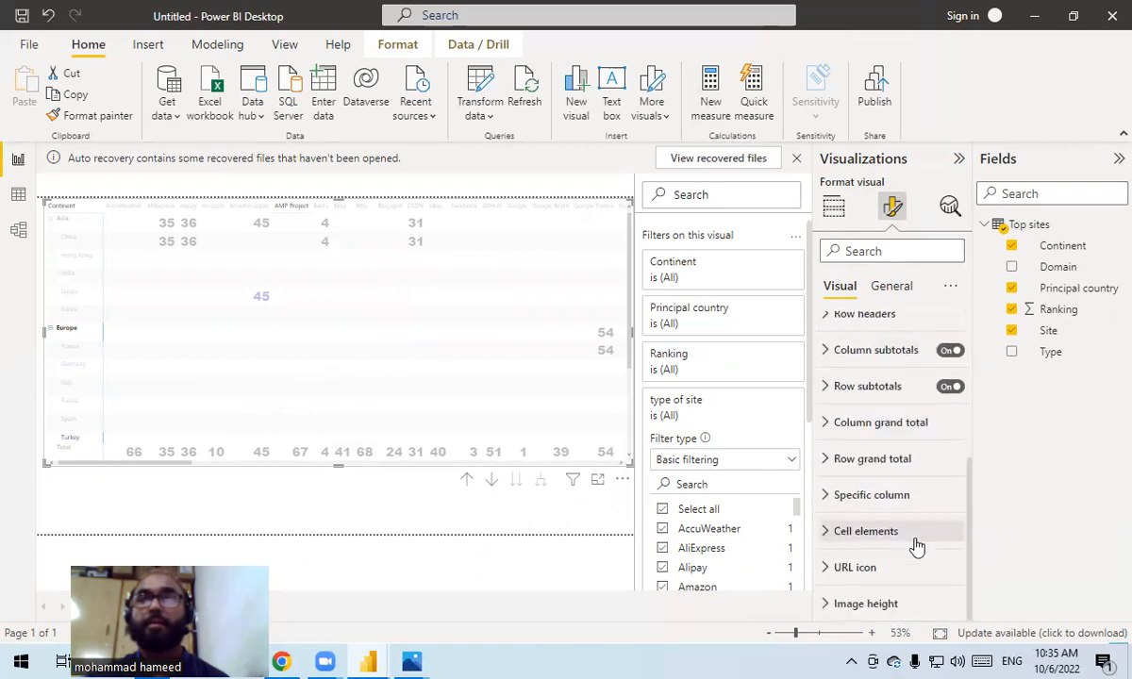
{"action": "scroll", "coordinate": [870, 392], "scroll_direction": "up", "scroll_amount": 6}
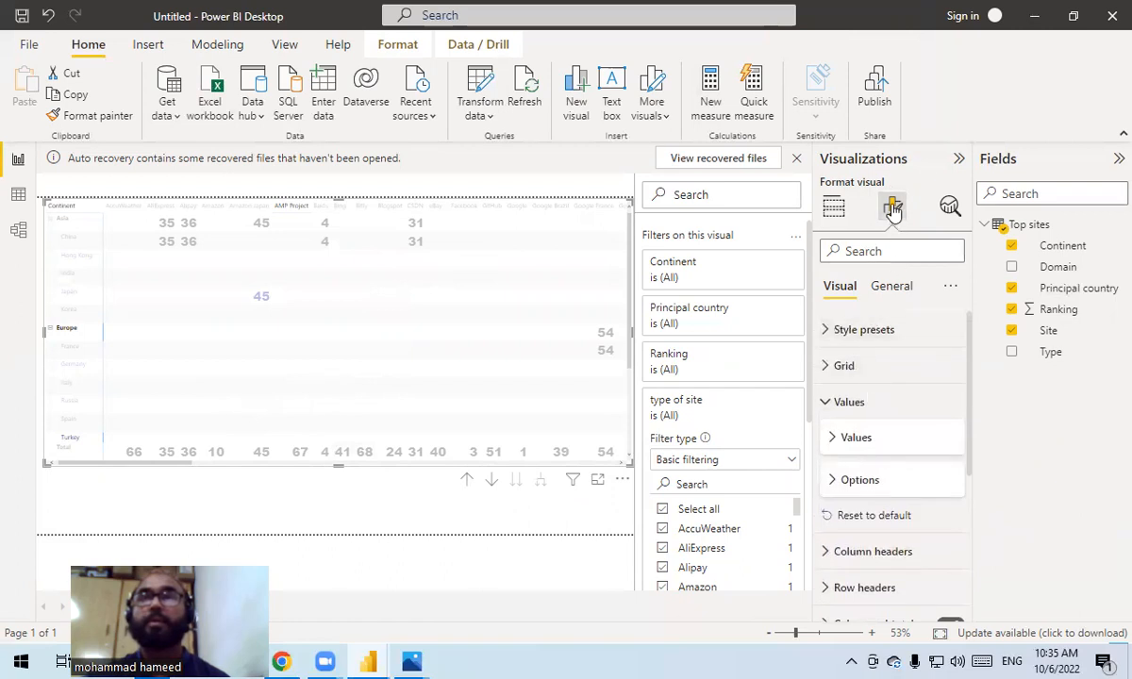
{"action": "left_click", "coordinate": [889, 286]}
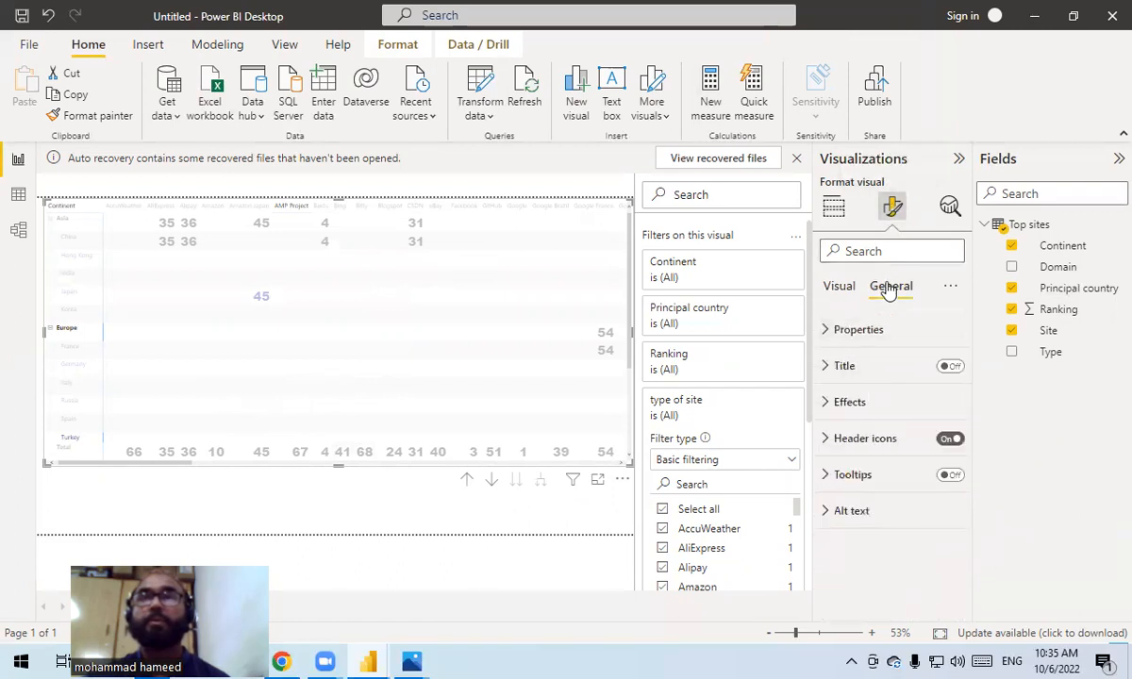
{"action": "left_click", "coordinate": [951, 367]}
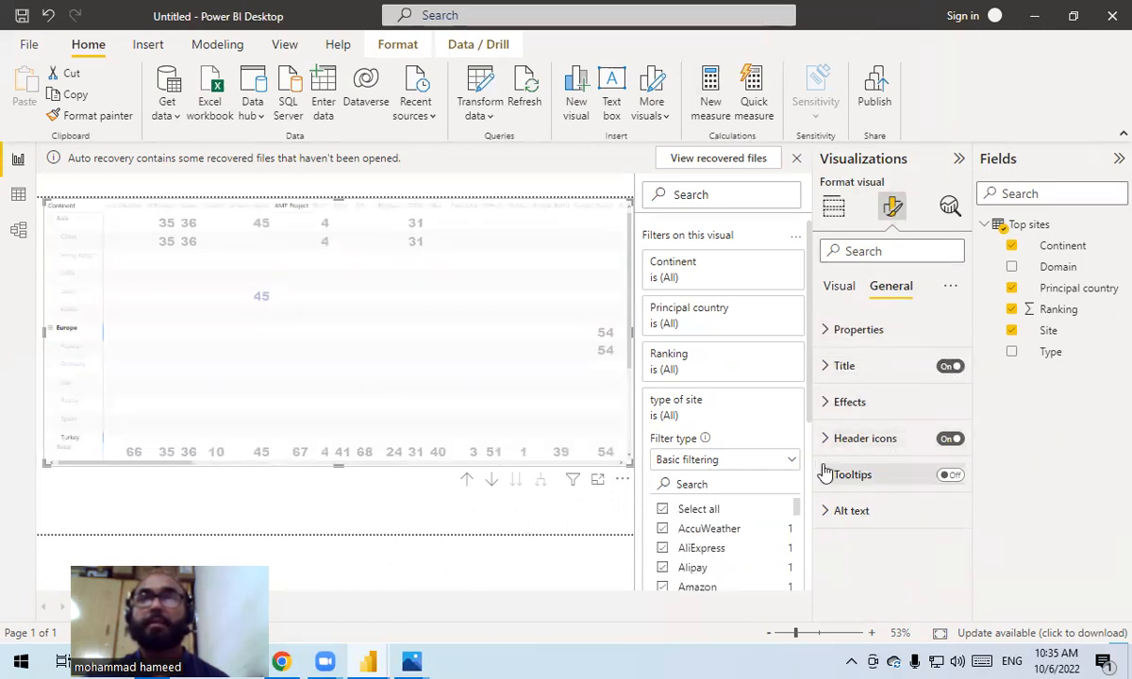
{"action": "left_click", "coordinate": [792, 461]}
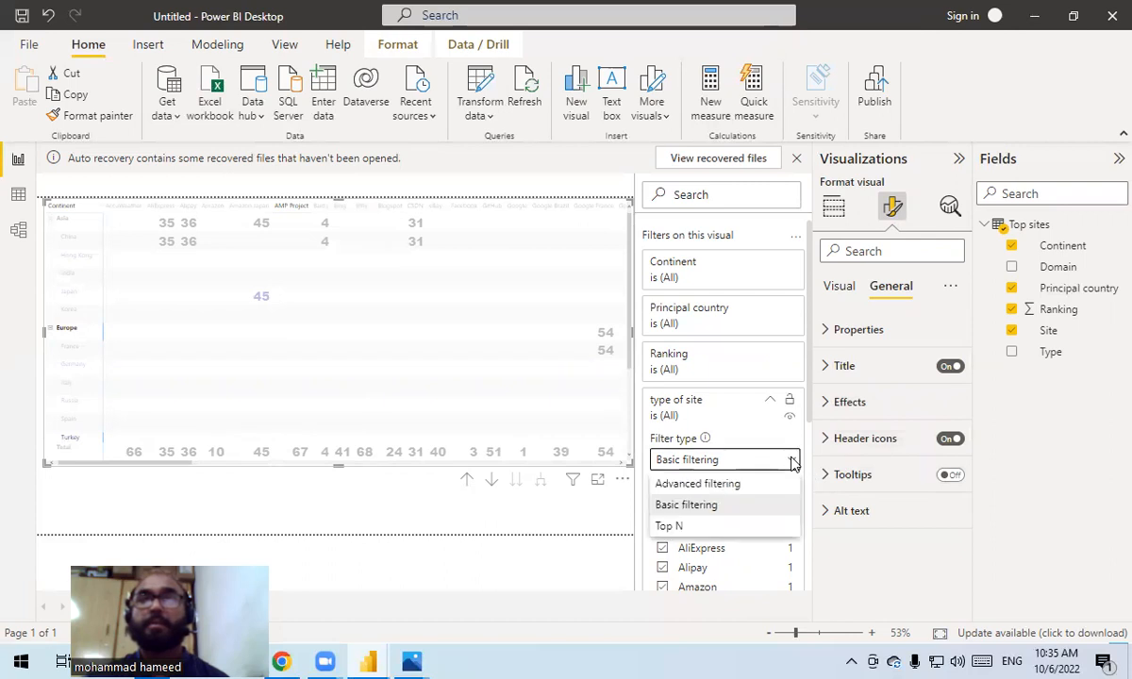
{"action": "left_click", "coordinate": [792, 461]}
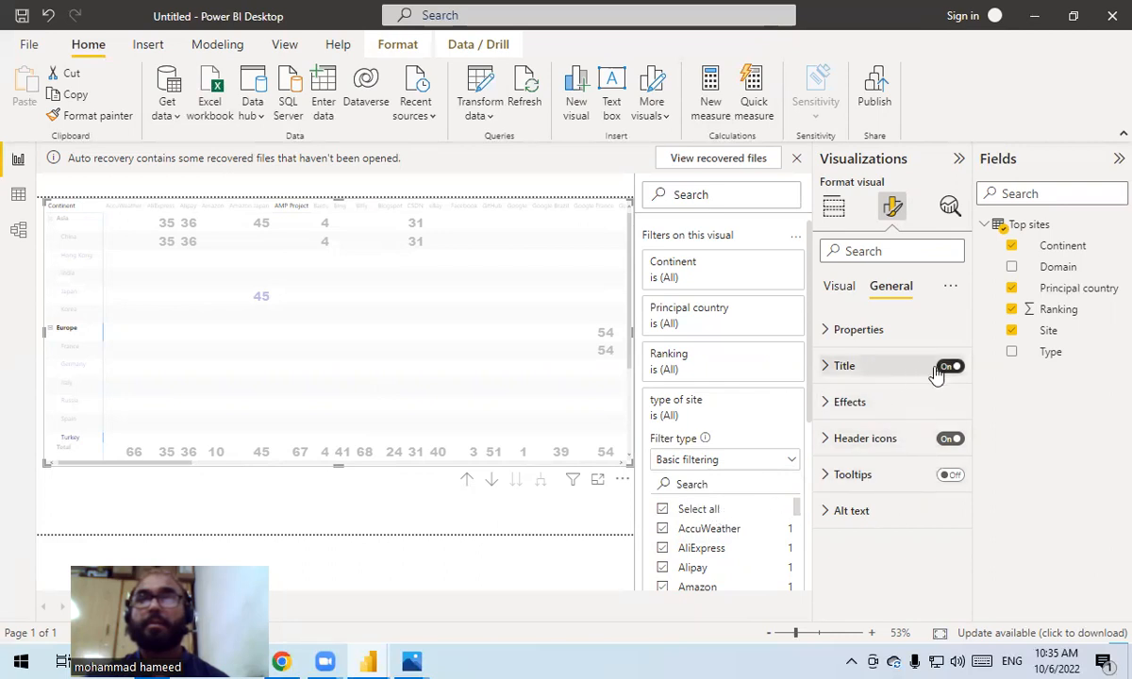
{"action": "left_click", "coordinate": [829, 369]}
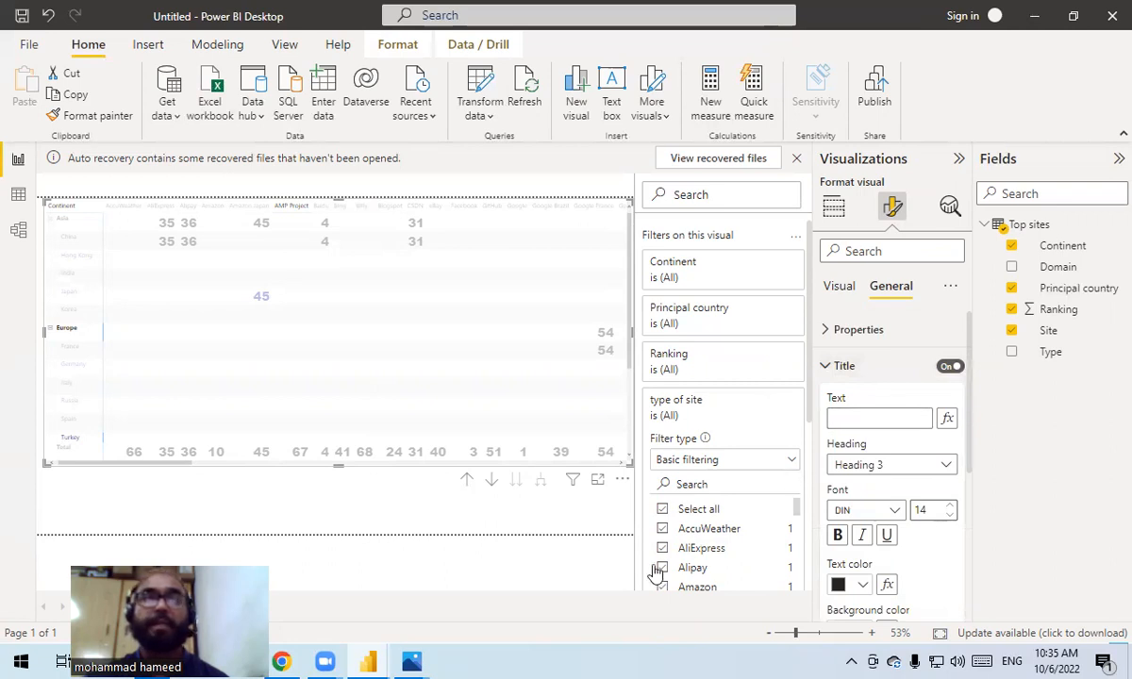
Check the example matrix in 4.png and enter "type of sites by location" as the matrix's title text
{"action": "mouse_move", "coordinate": [410, 660]}
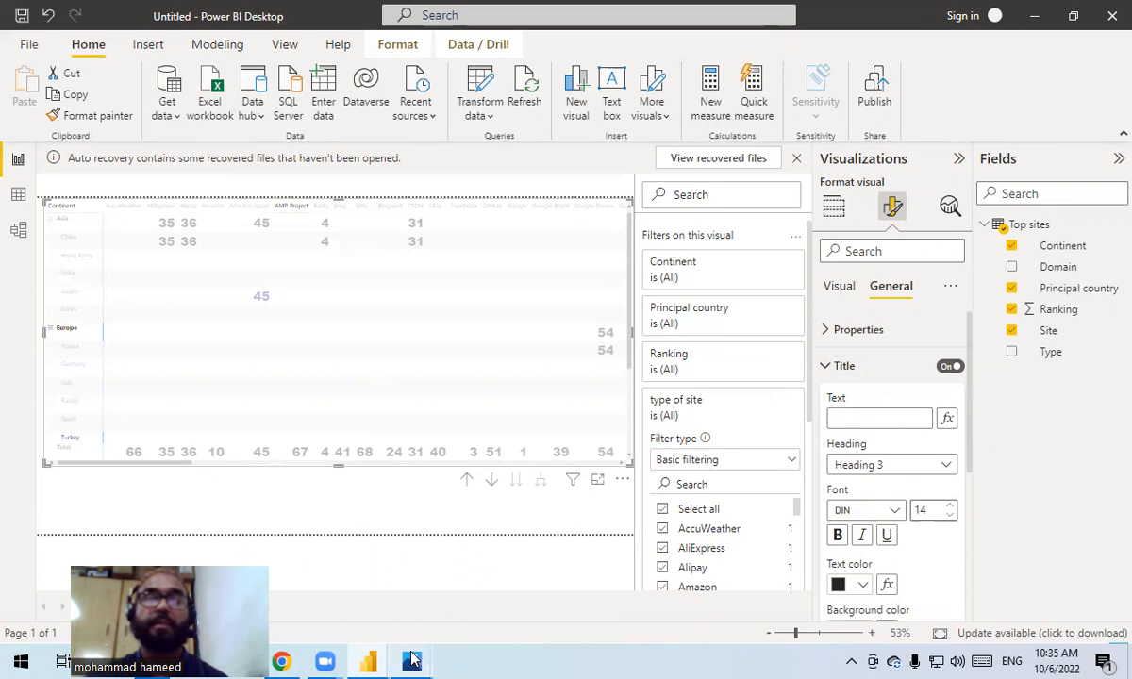
{"action": "left_click", "coordinate": [500, 580]}
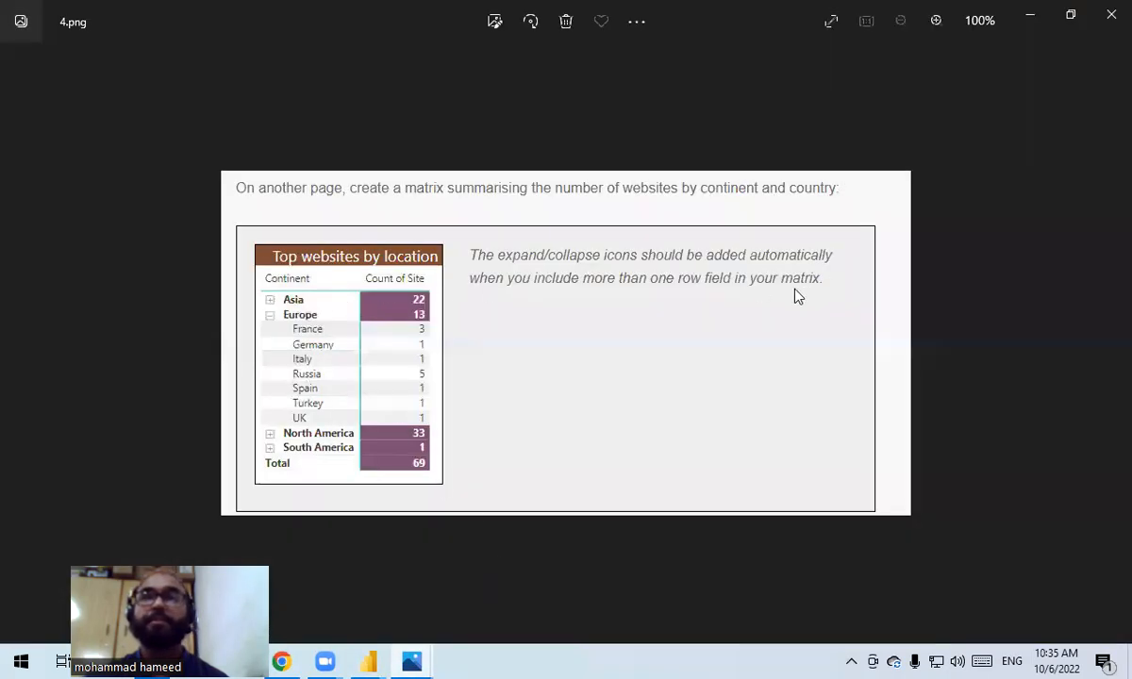
{"action": "left_click", "coordinate": [1030, 21]}
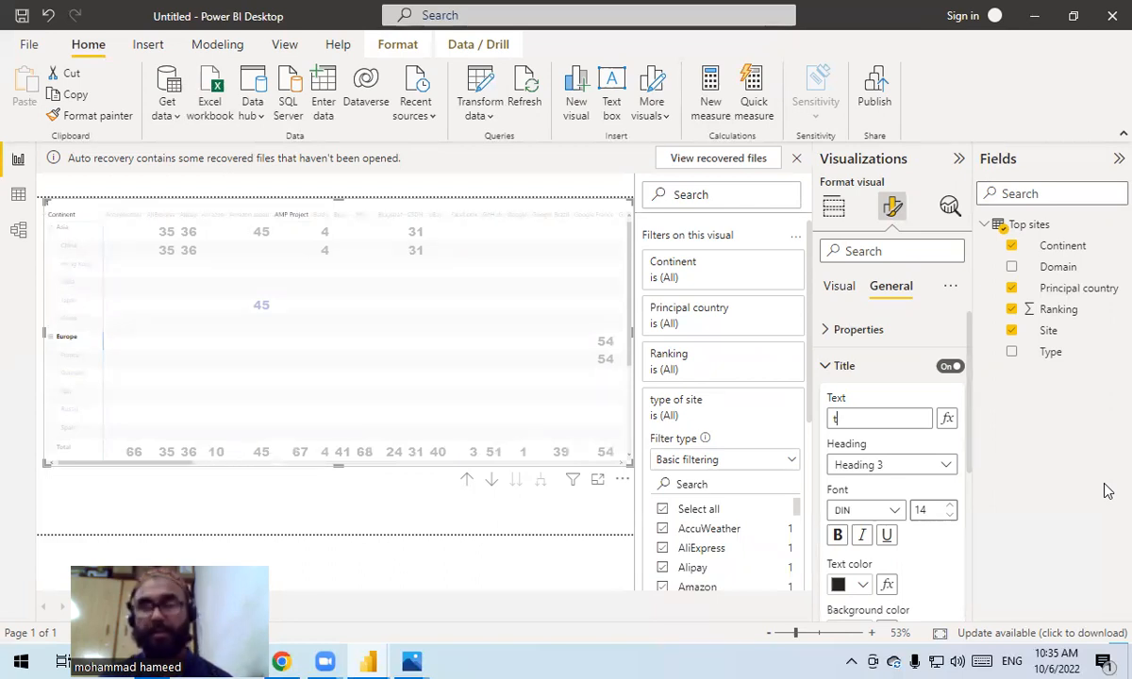
{"action": "type", "text": "p"}
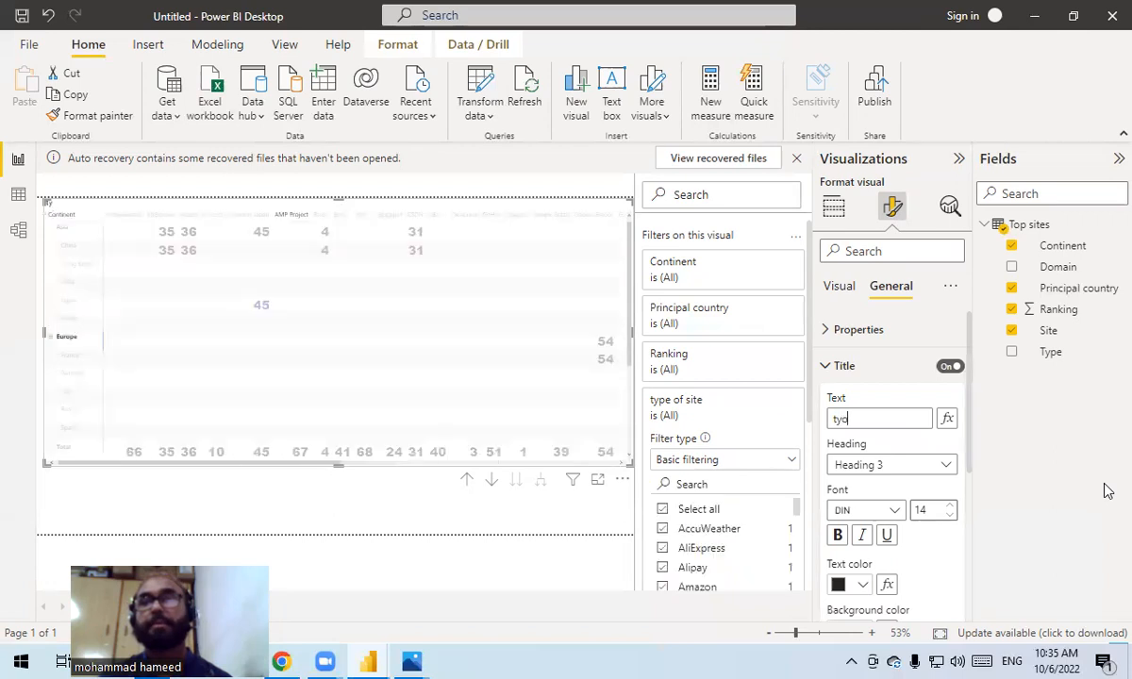
{"action": "key", "text": "BackSpace"}
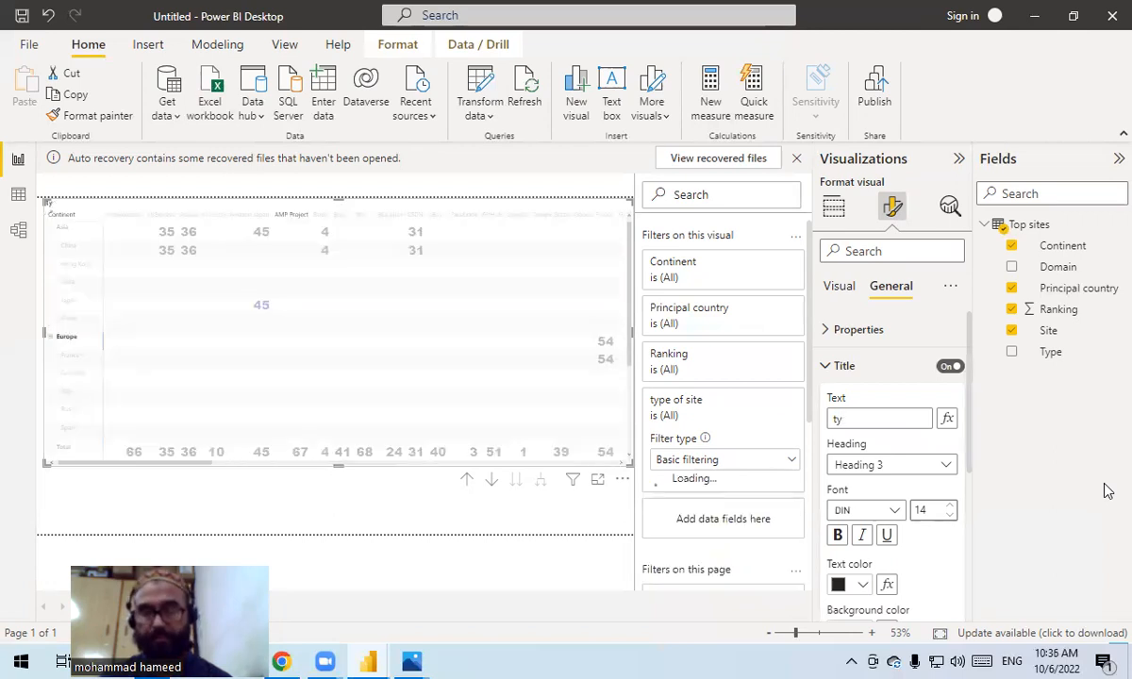
{"action": "type", "text": "pe of"}
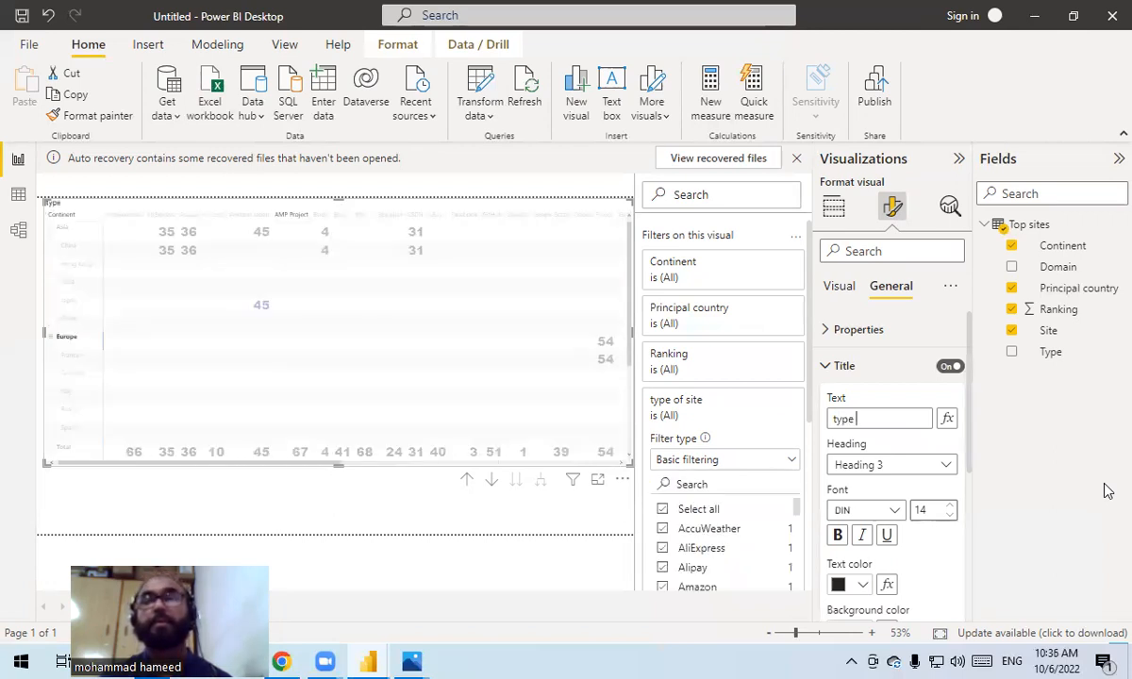
{"action": "type", "text": " w"}
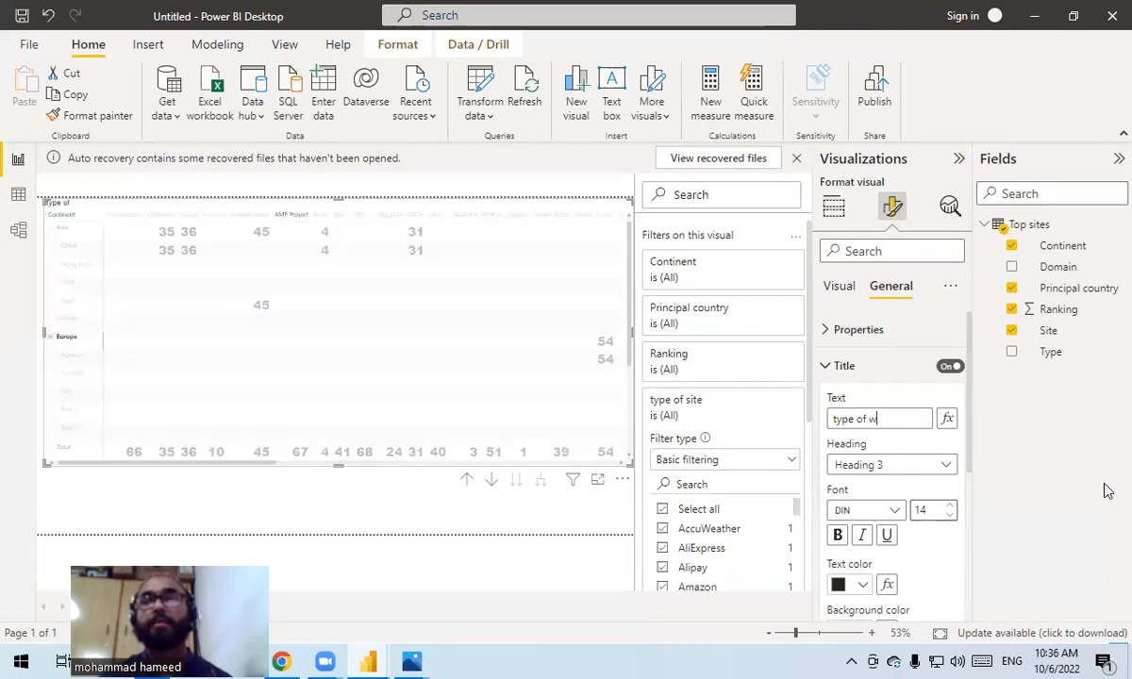
{"action": "key", "text": "BackSpace"}
{"action": "type", "text": "s"}
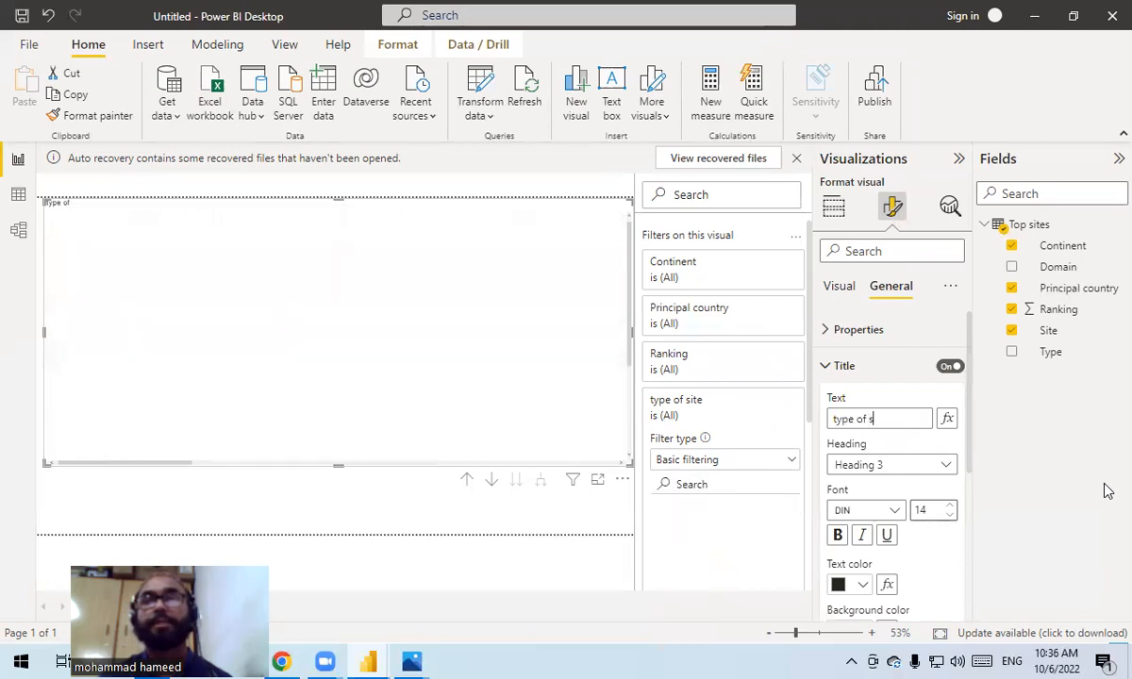
{"action": "type", "text": "ites b"}
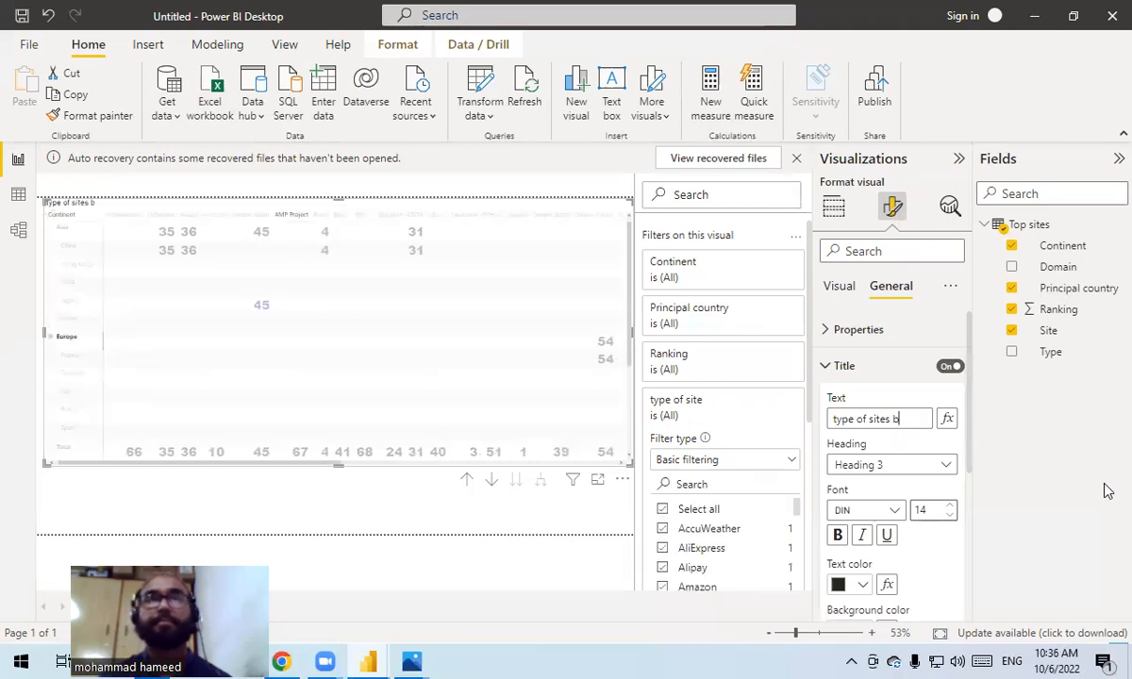
{"action": "type", "text": "y"}
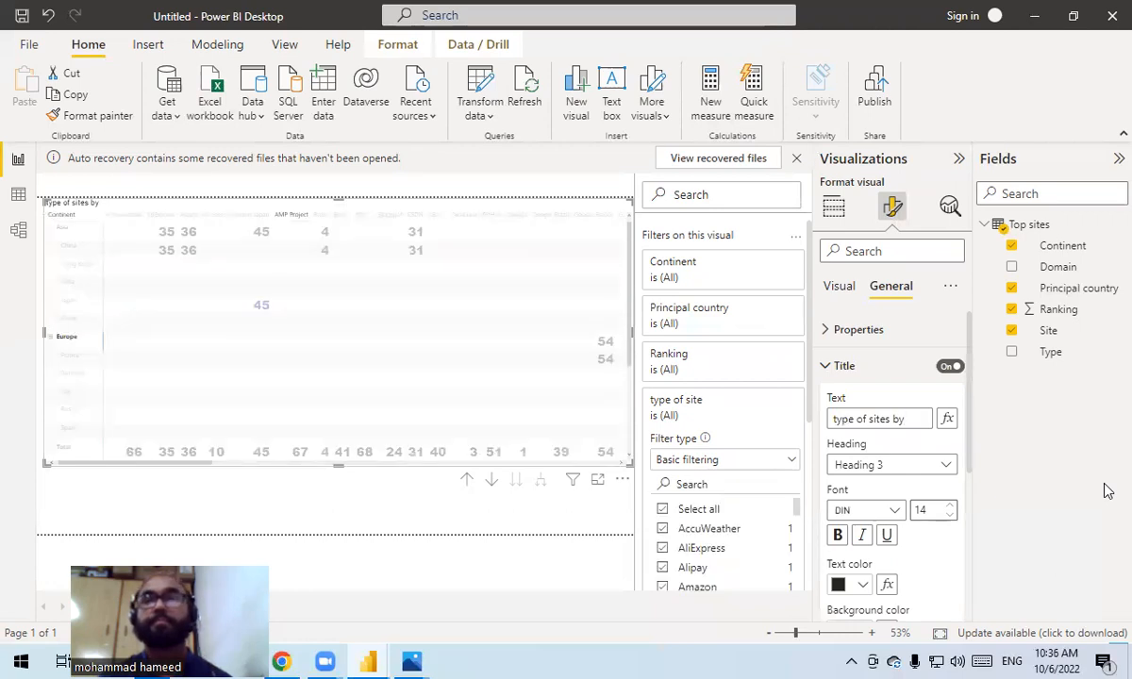
{"action": "type", "text": " locatio"}
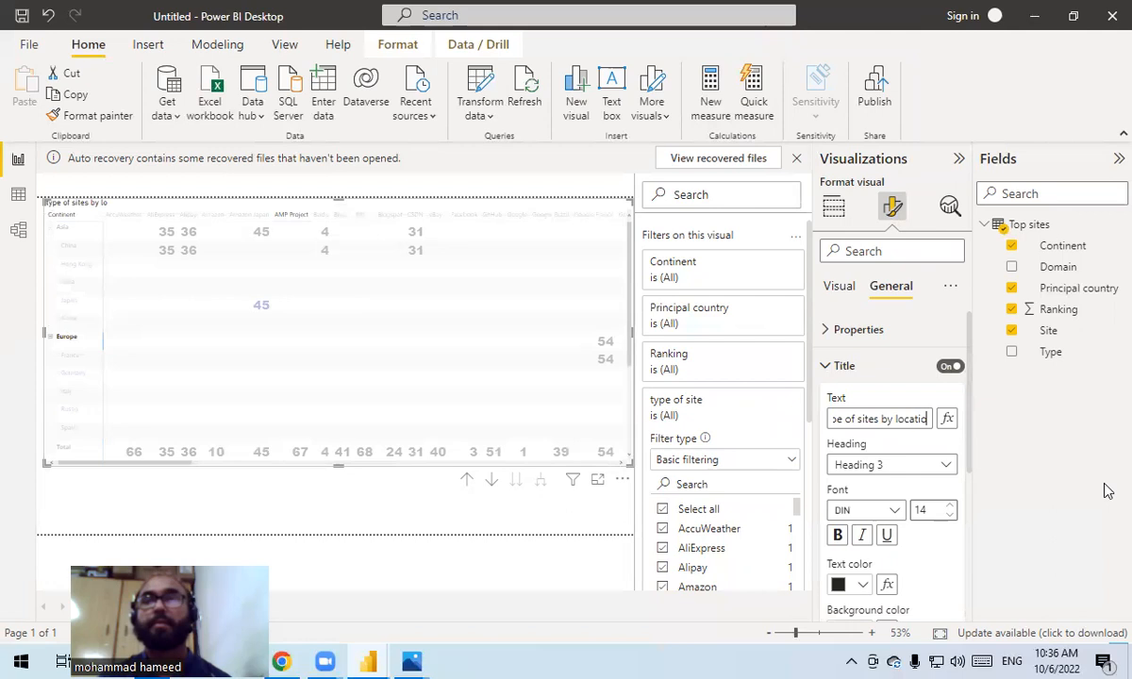
{"action": "type", "text": "n"}
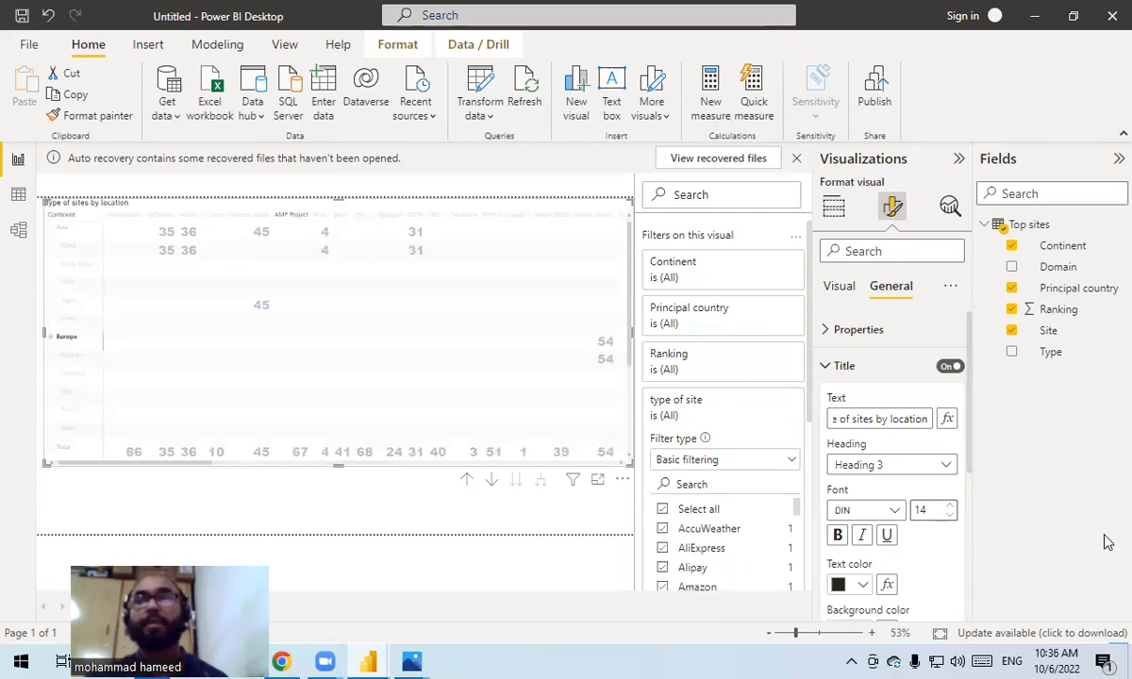
Set the matrix title's heading level to Heading 2 and its font size to 25
{"action": "left_click", "coordinate": [947, 464]}
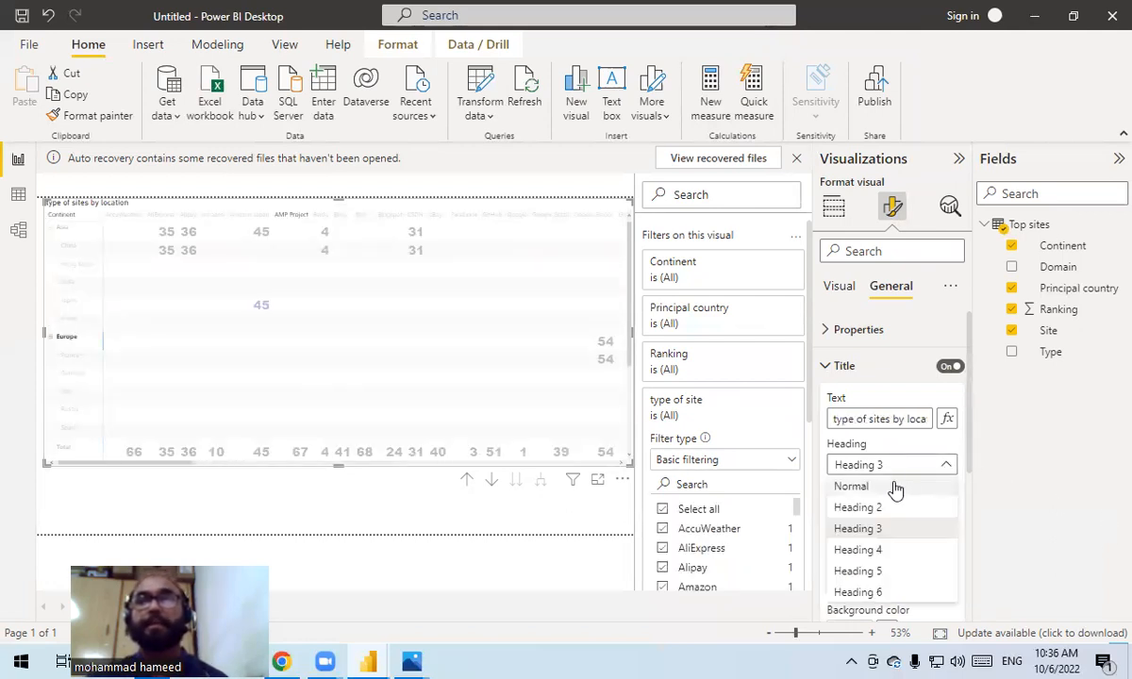
{"action": "left_click", "coordinate": [880, 510]}
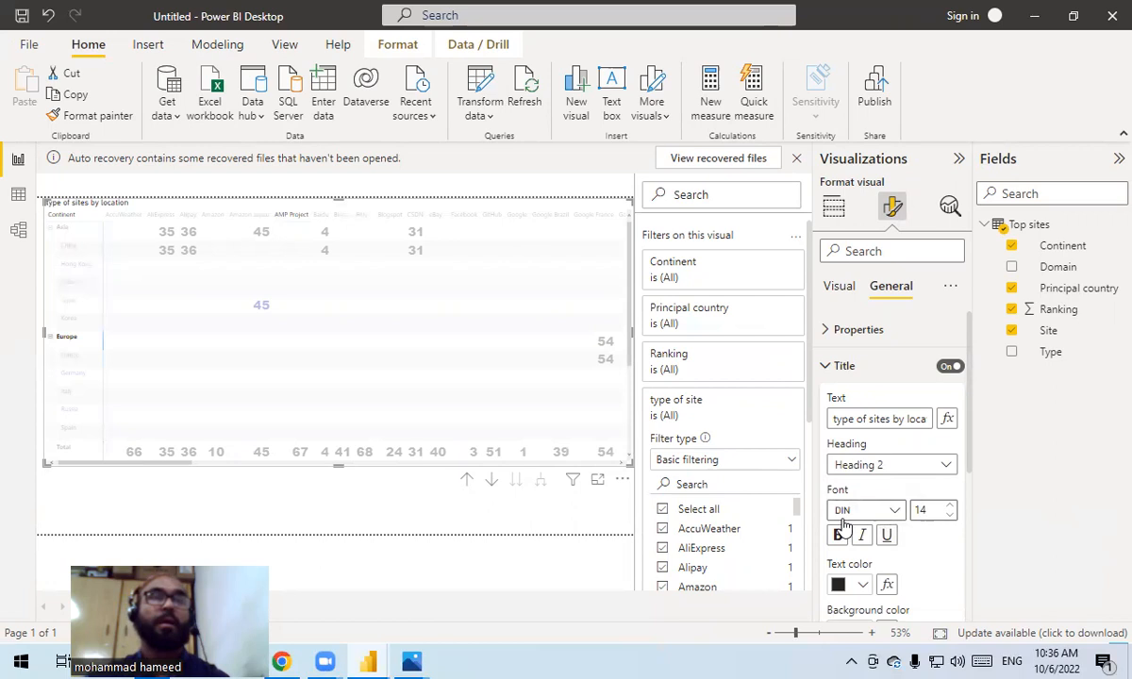
{"action": "left_click", "coordinate": [949, 506]}
{"action": "left_click", "coordinate": [950, 506]}
{"action": "left_click", "coordinate": [949, 506]}
{"action": "left_click", "coordinate": [949, 506]}
{"action": "left_click", "coordinate": [949, 506]}
{"action": "left_click", "coordinate": [950, 505]}
{"action": "left_click", "coordinate": [950, 507]}
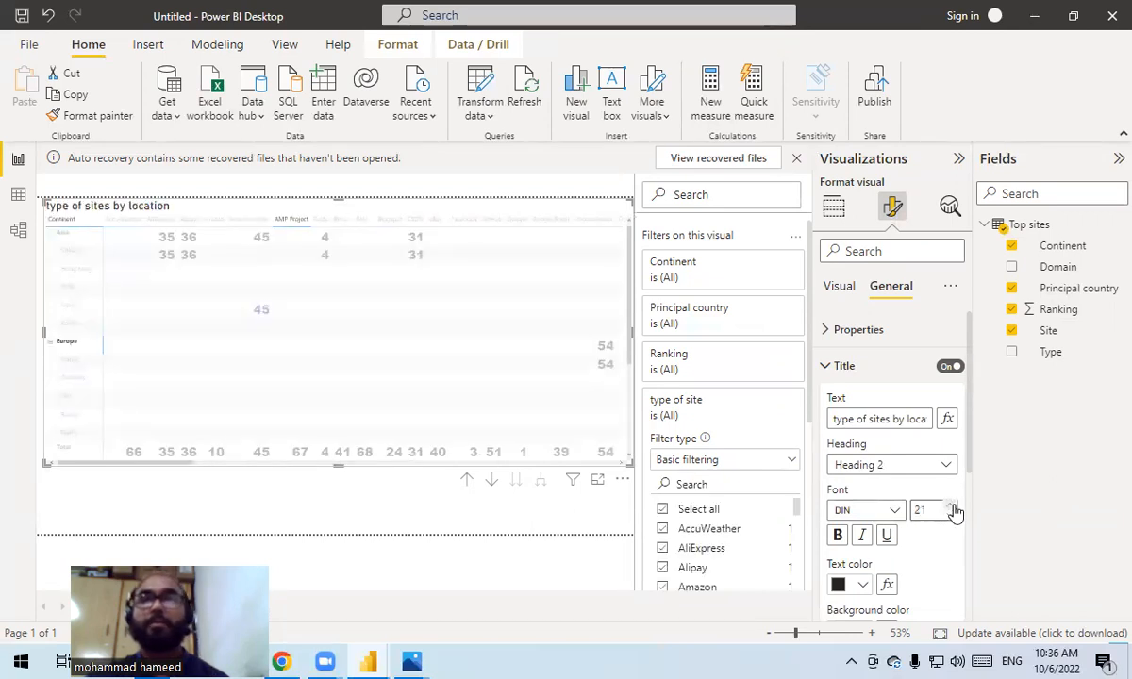
{"action": "left_click", "coordinate": [951, 506]}
{"action": "left_click", "coordinate": [951, 506]}
{"action": "left_click", "coordinate": [951, 506]}
{"action": "left_click", "coordinate": [951, 506]}
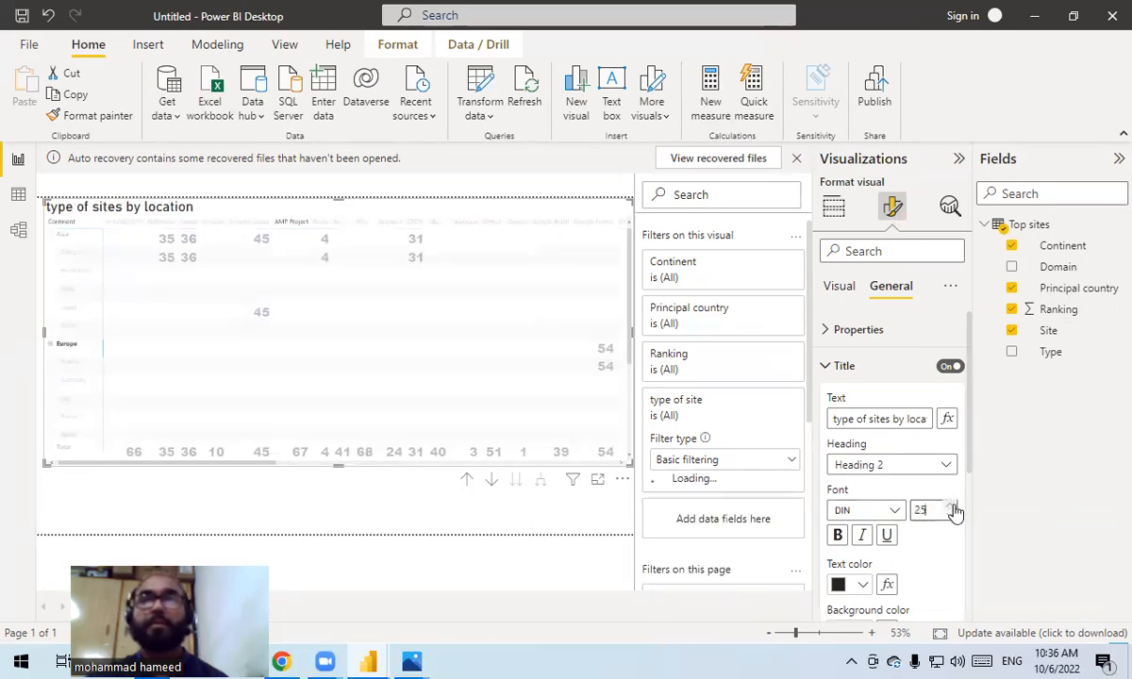
Color the matrix title text purple and center it horizontally
{"action": "left_click", "coordinate": [864, 586]}
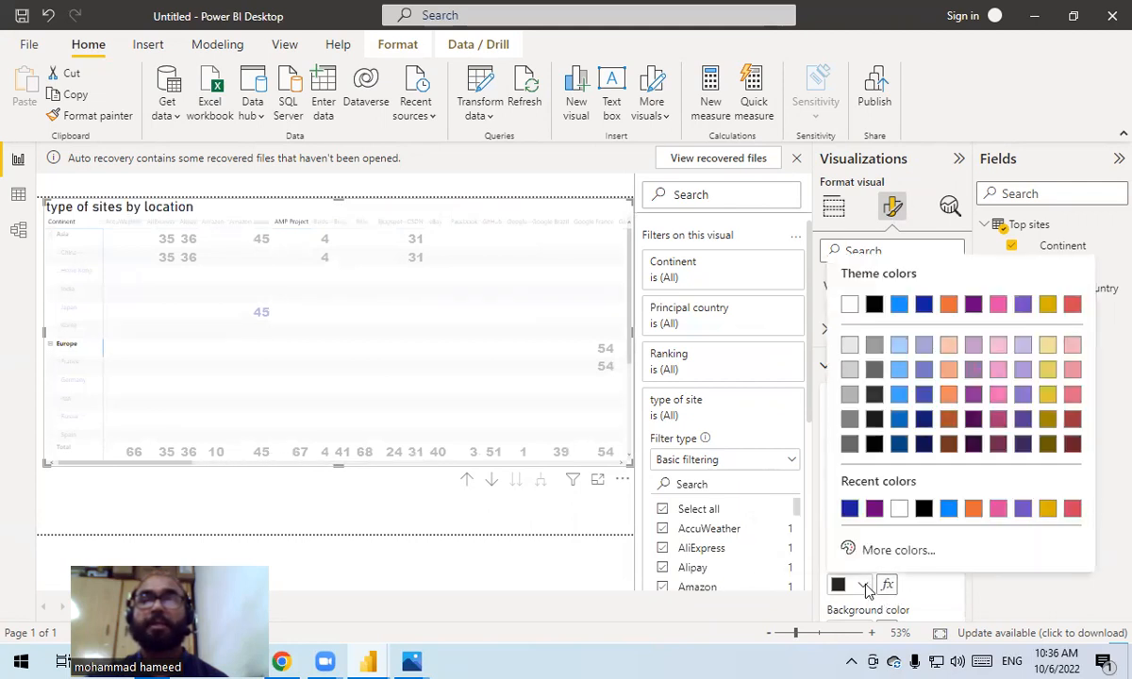
{"action": "left_click", "coordinate": [875, 509]}
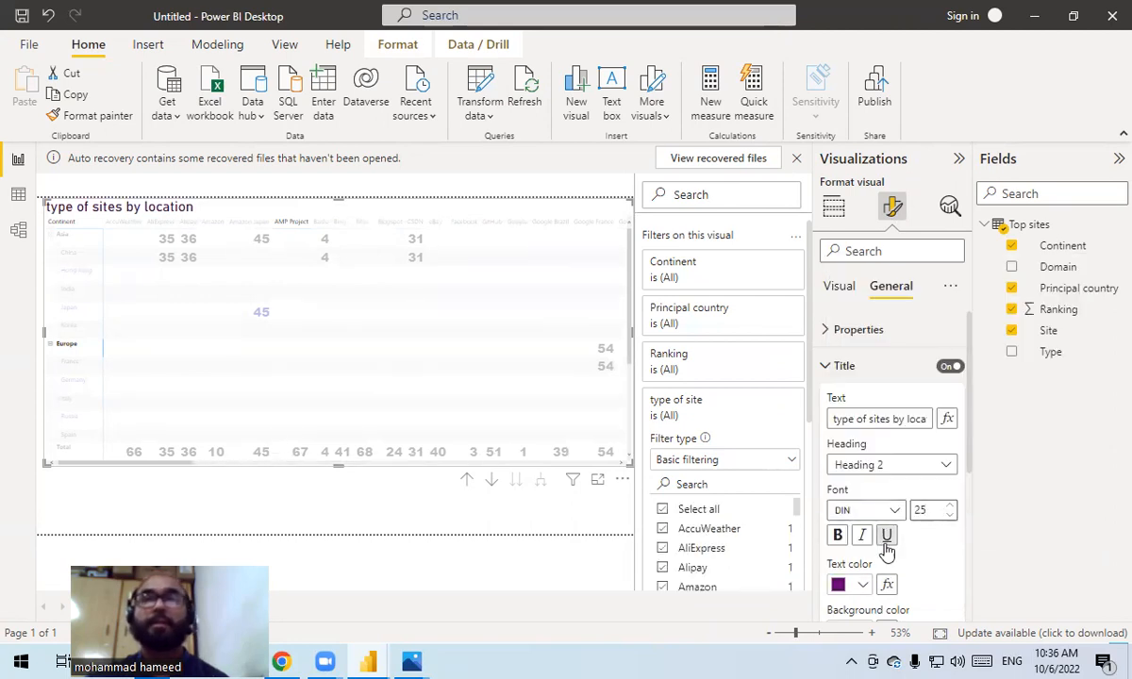
{"action": "scroll", "coordinate": [882, 566], "scroll_direction": "down", "scroll_amount": 3}
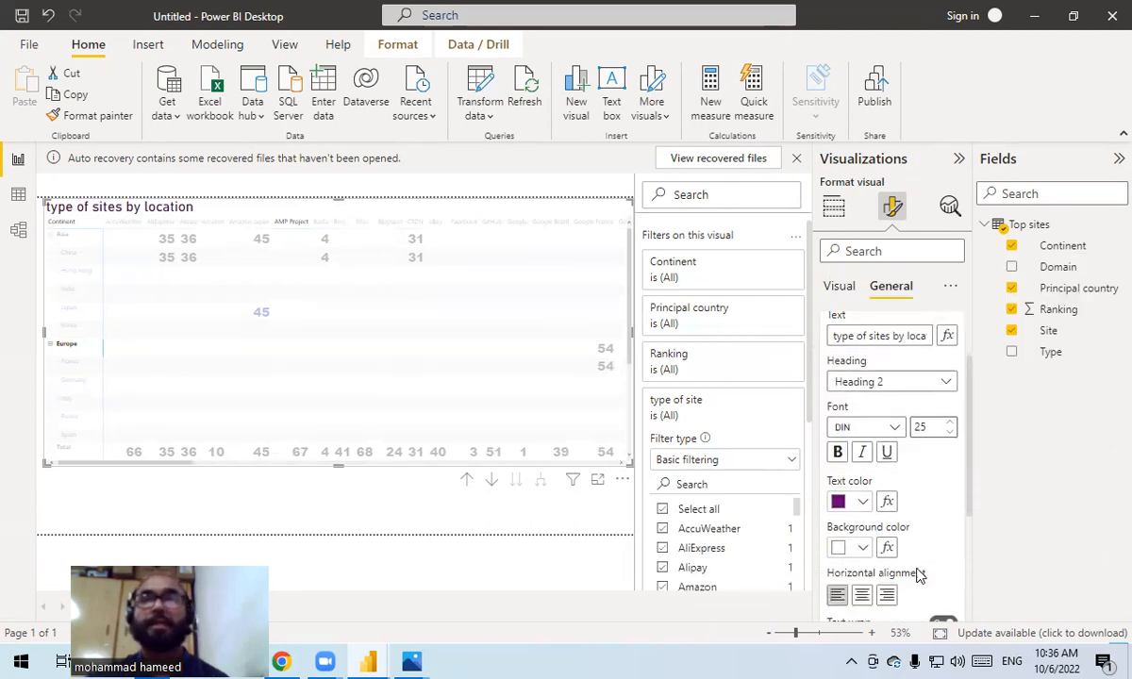
{"action": "left_click", "coordinate": [862, 586]}
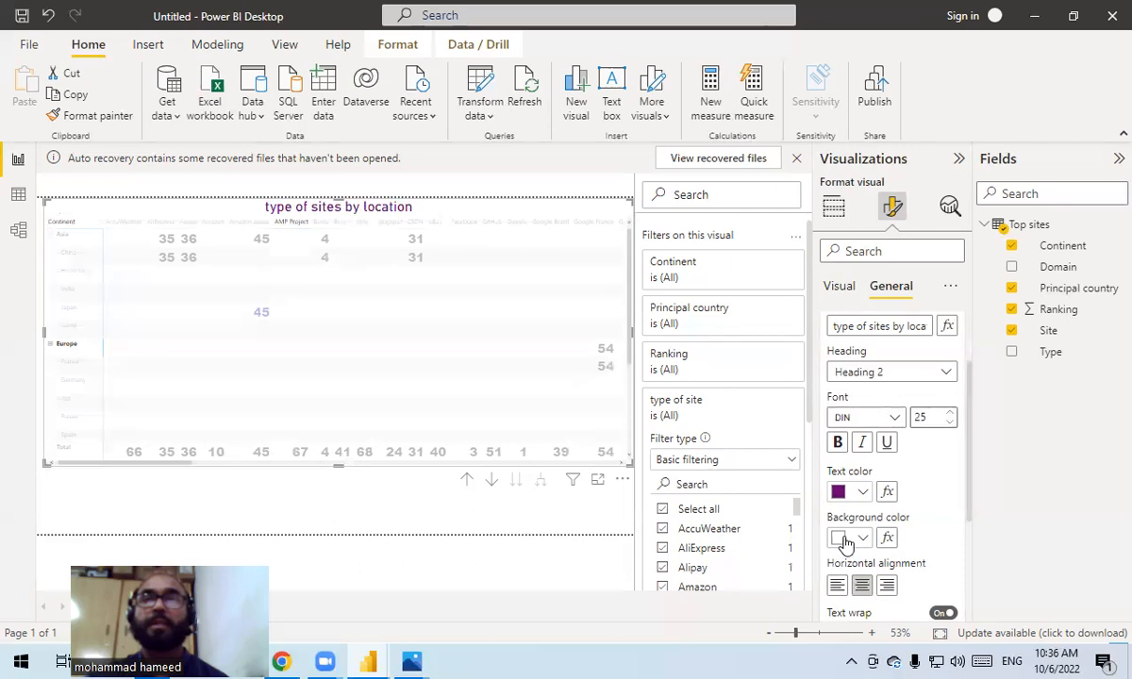
Give the matrix title a pink background and enlarge the matrix downwards
{"action": "left_click", "coordinate": [861, 539]}
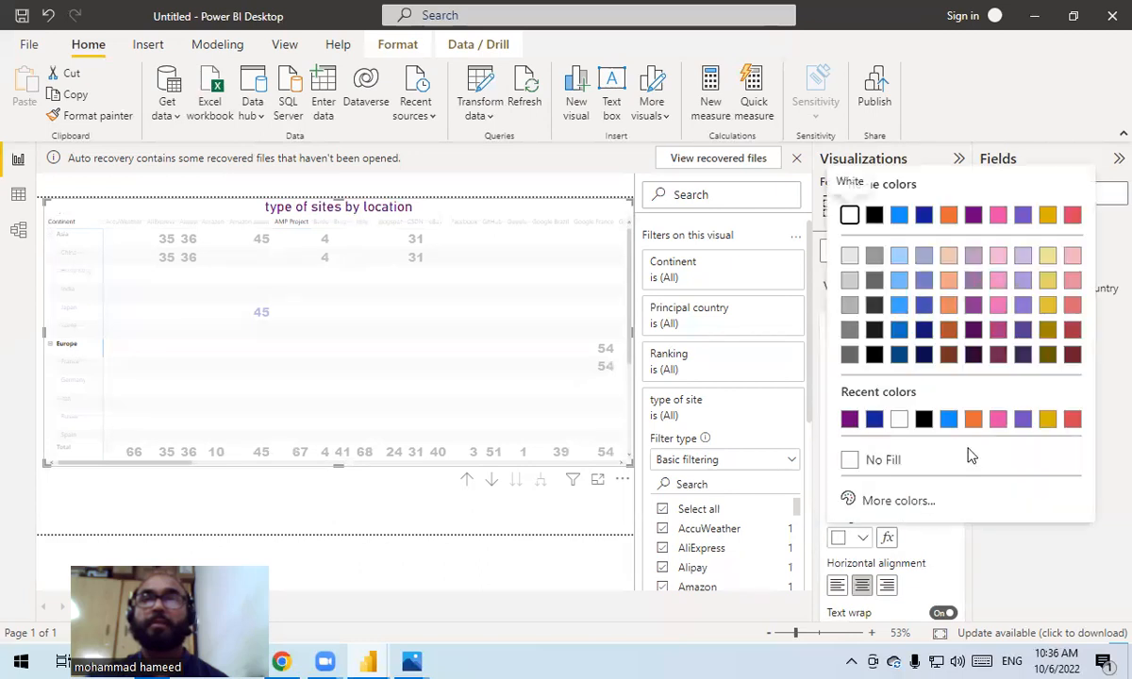
{"action": "left_click", "coordinate": [1000, 421]}
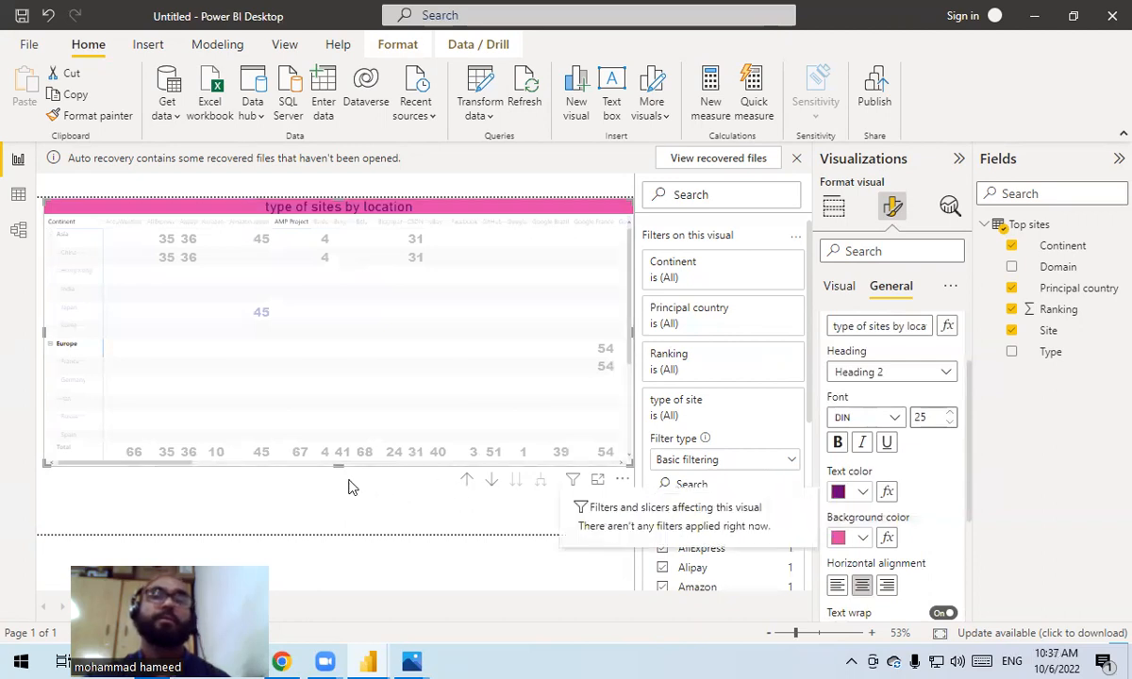
{"action": "left_click_drag", "start_coordinate": [341, 464], "coordinate": [340, 509]}
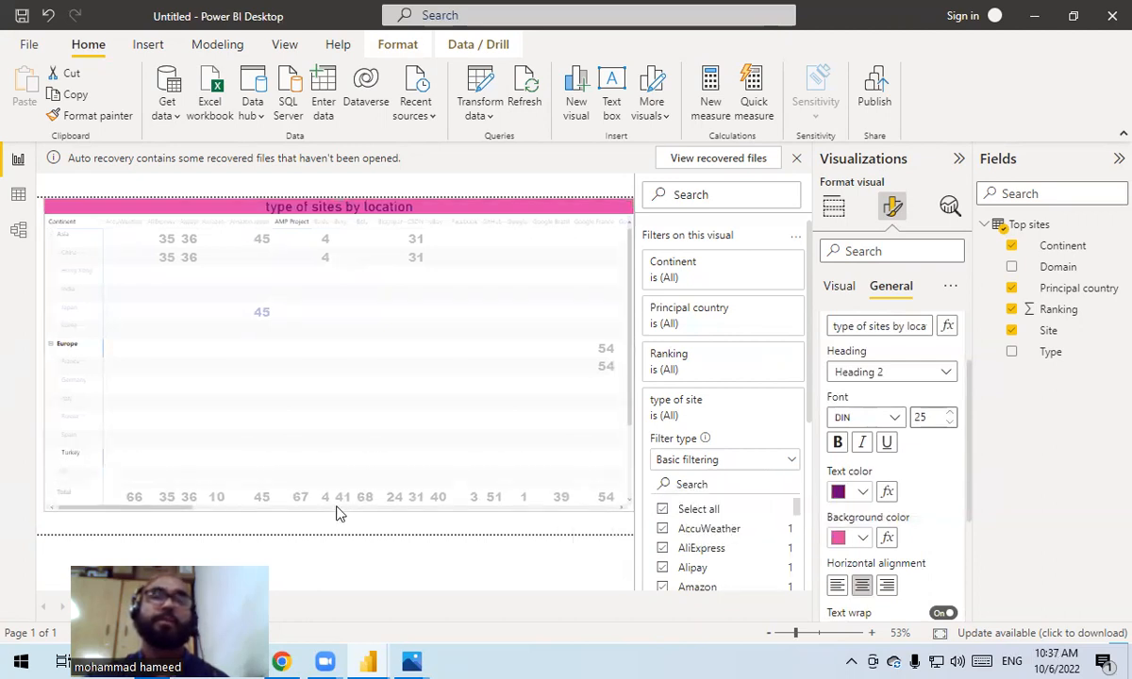